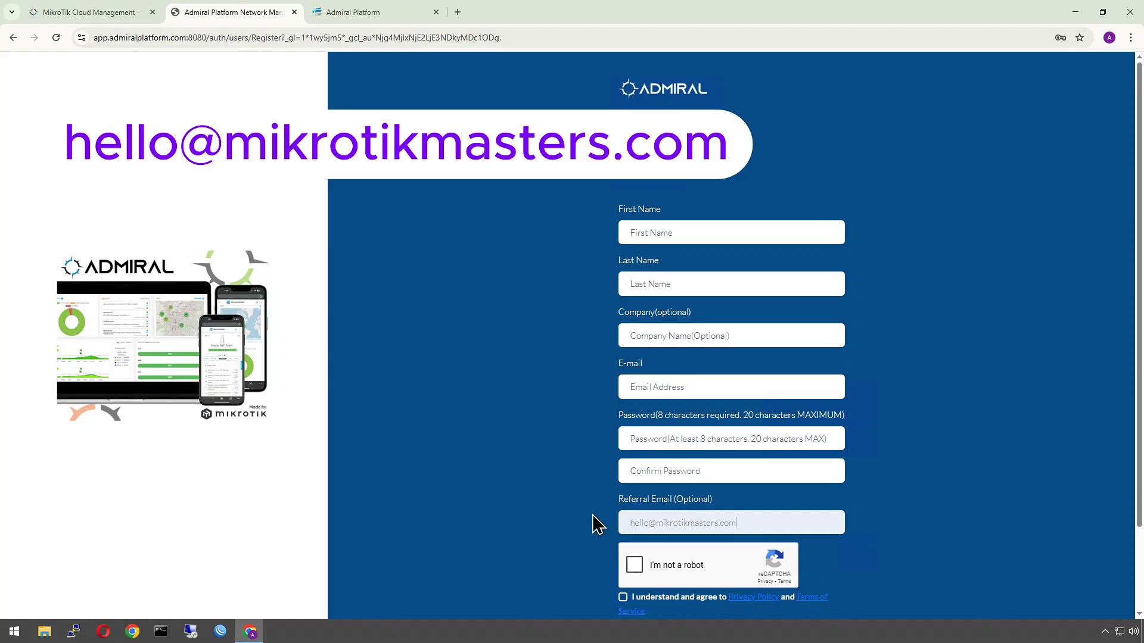
{"action": "left_click_drag", "start_coordinate": [727, 523], "coordinate": [617, 530]}
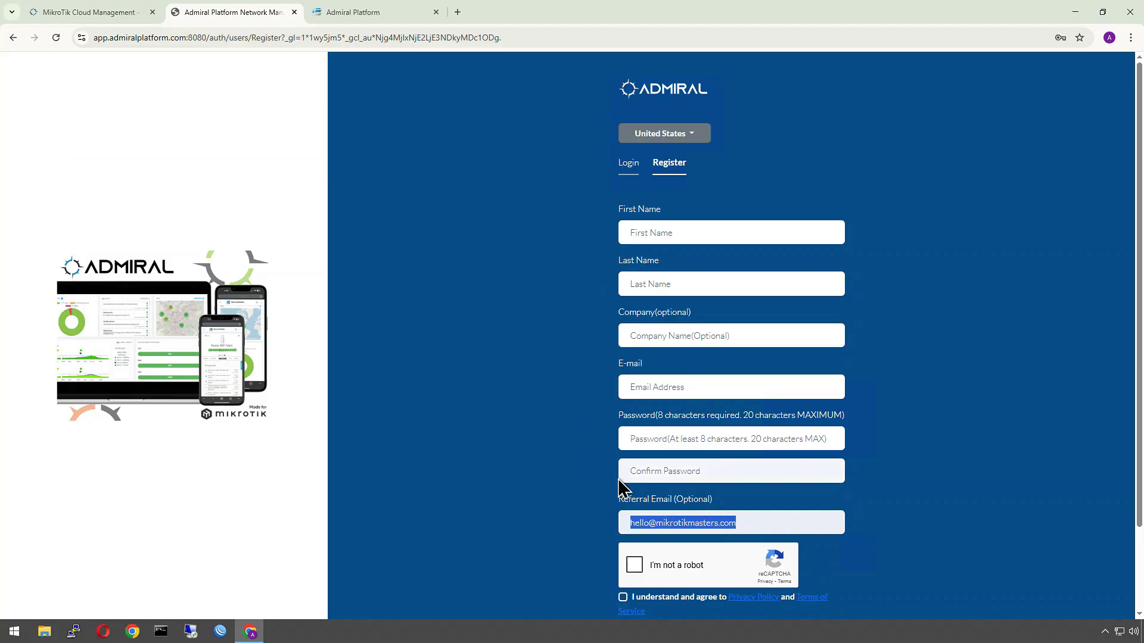
{"action": "scroll", "coordinate": [689, 524], "scroll_direction": "down", "scroll_amount": 2}
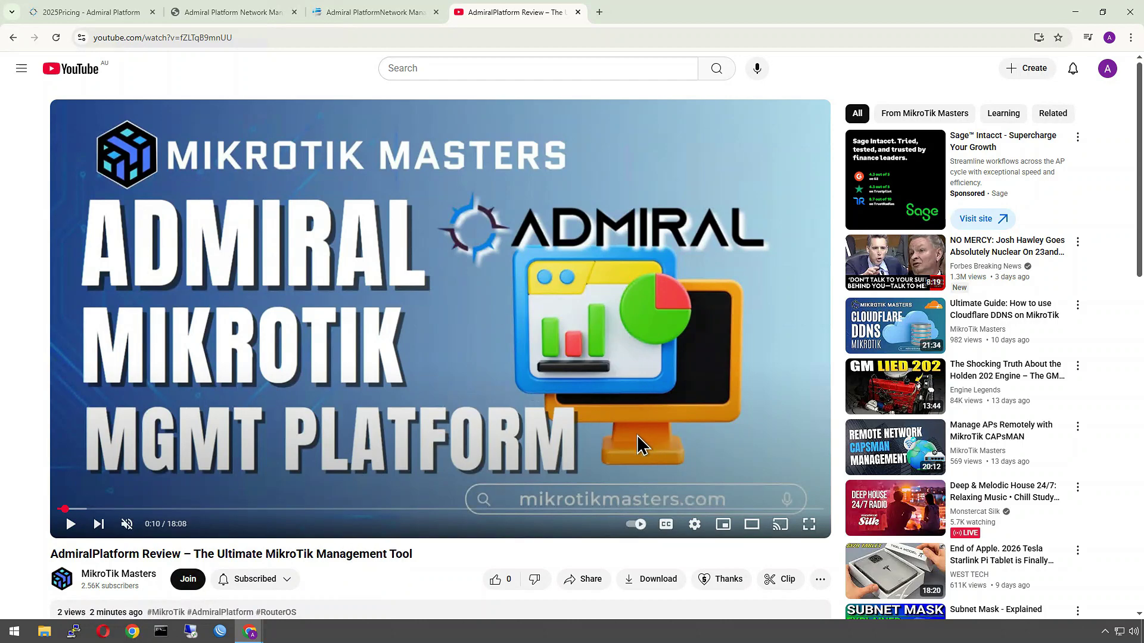
{"action": "scroll", "coordinate": [573, 468], "scroll_direction": "down", "scroll_amount": 1}
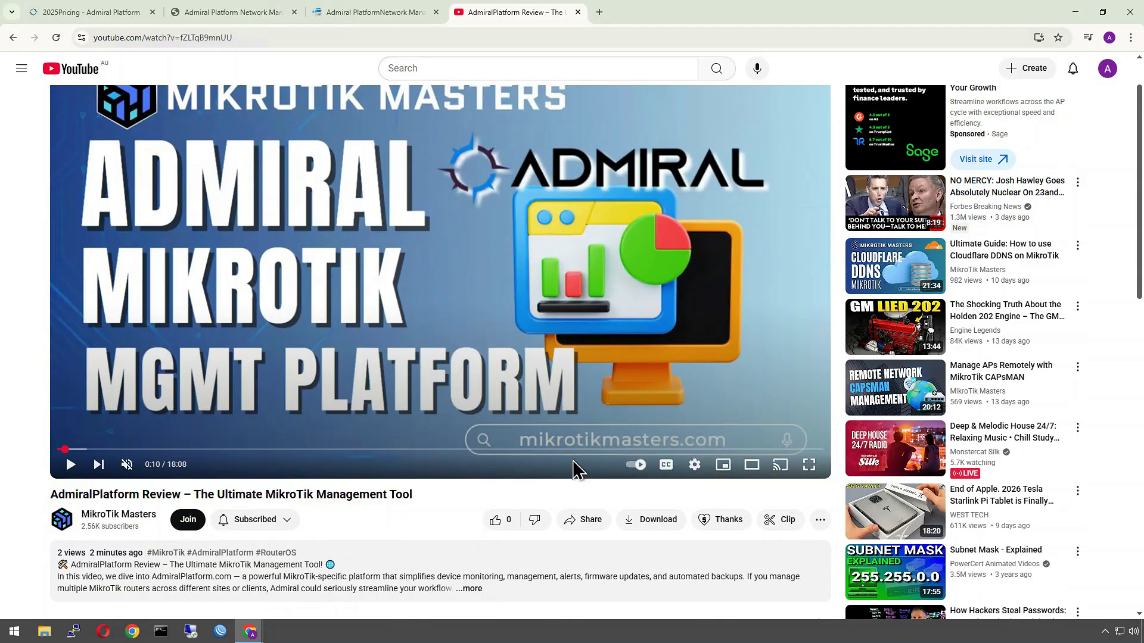
{"action": "scroll", "coordinate": [251, 337], "scroll_direction": "up", "scroll_amount": 1}
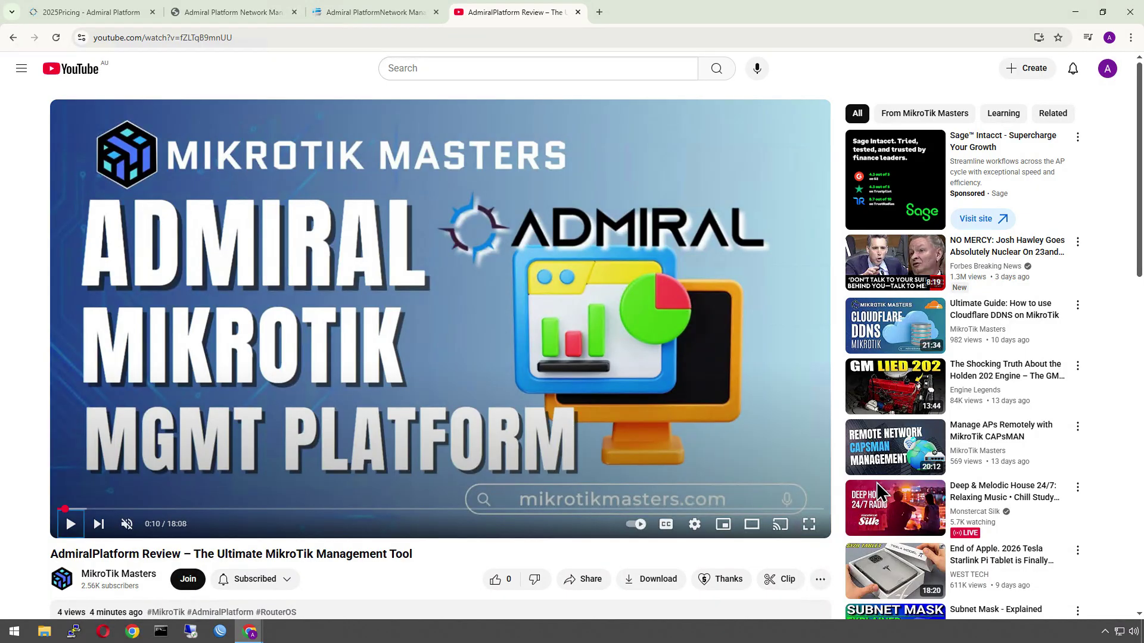
Switch to WinBox and examine the router's IP address list with the address column widened to show the full addresses
{"action": "key", "text": "alt+Tab"}
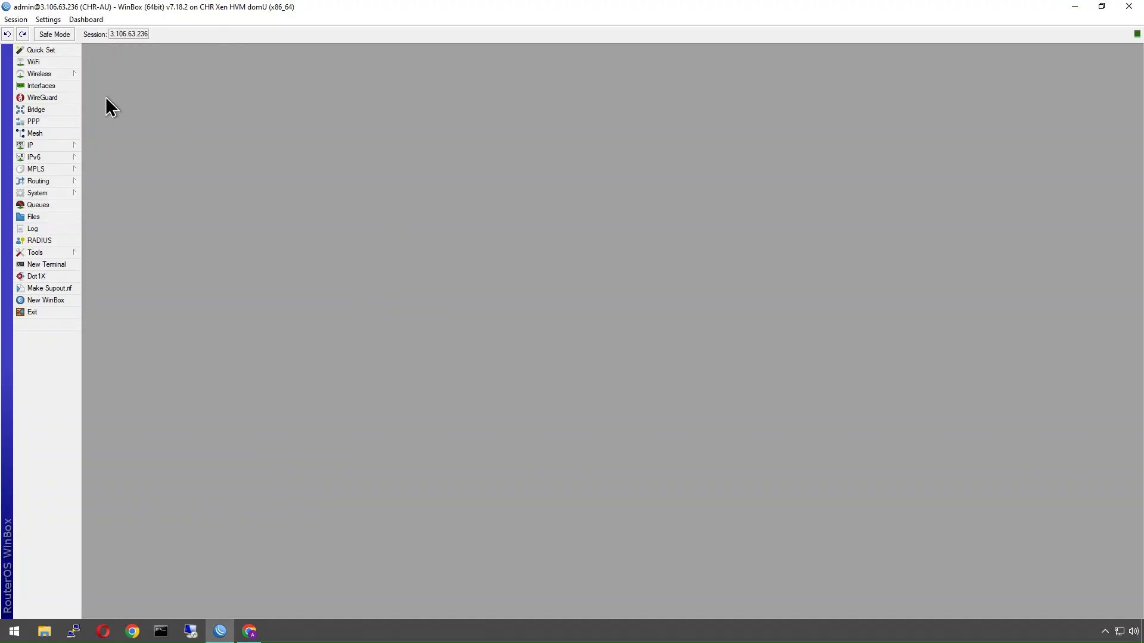
{"action": "left_click", "coordinate": [51, 145]}
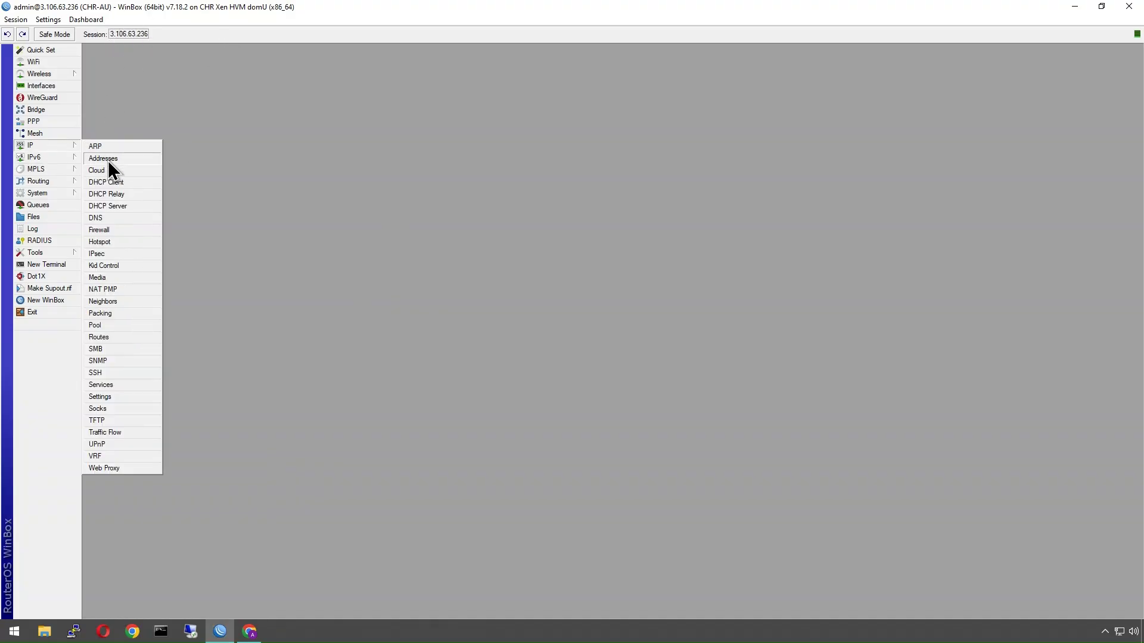
{"action": "left_click", "coordinate": [108, 158]}
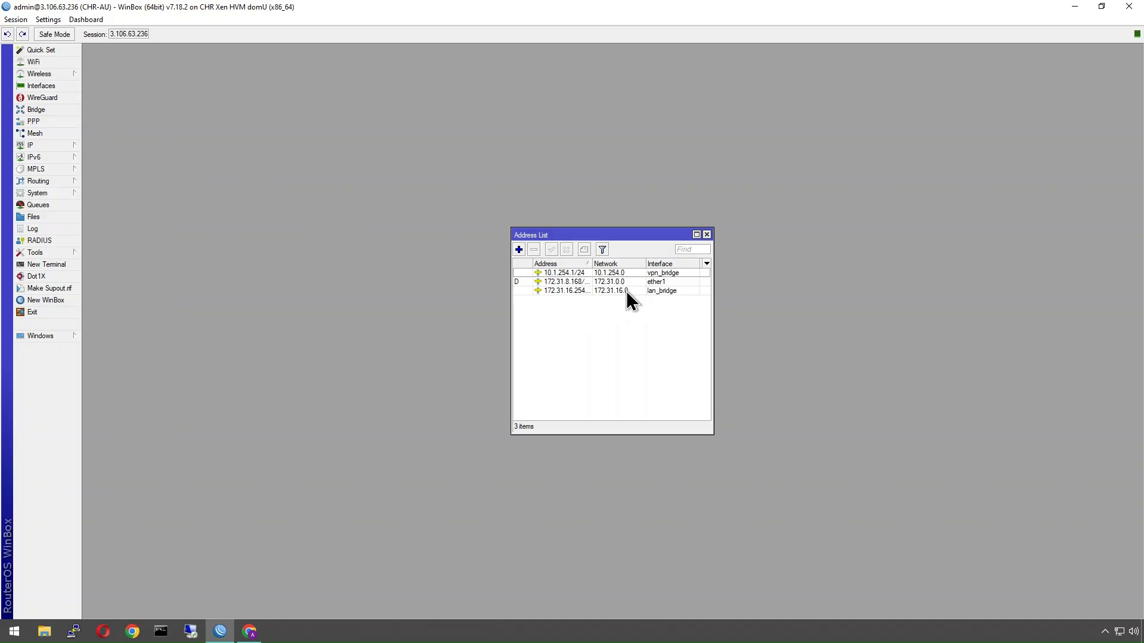
{"action": "left_click", "coordinate": [597, 281]}
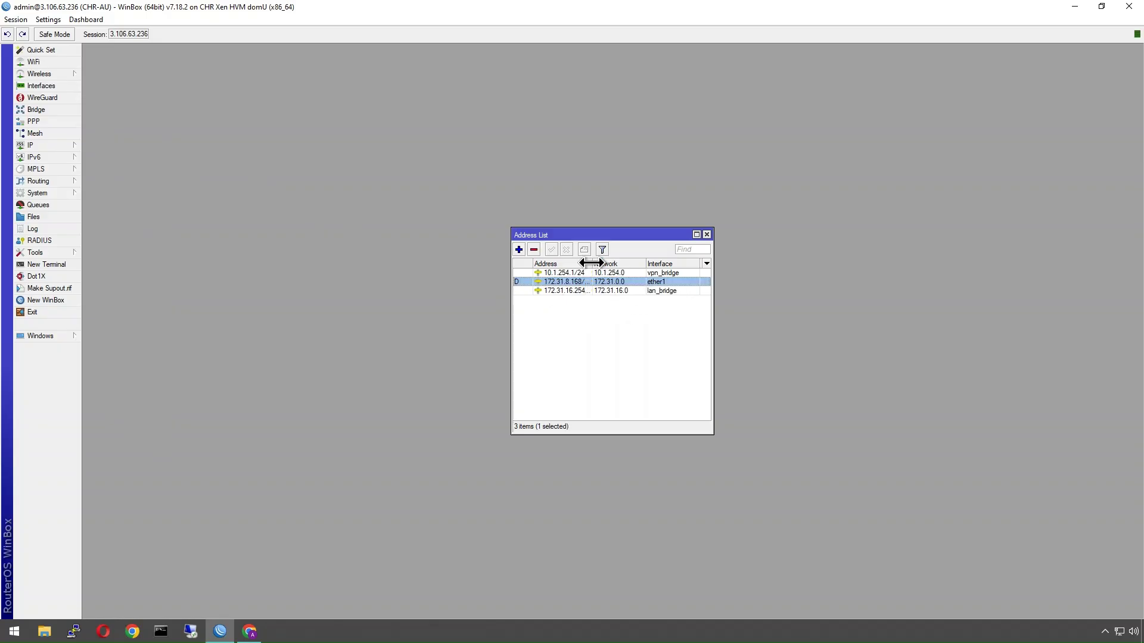
{"action": "double_click", "coordinate": [590, 265]}
{"action": "left_click_drag", "start_coordinate": [579, 236], "coordinate": [267, 108]}
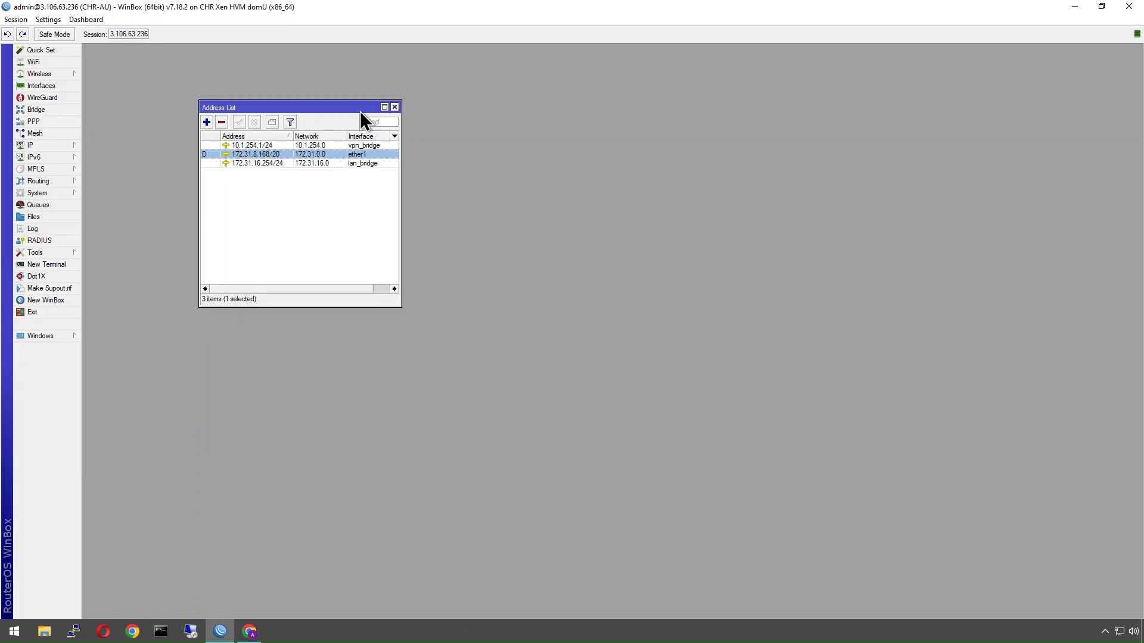
{"action": "left_click_drag", "start_coordinate": [356, 108], "coordinate": [404, 107]}
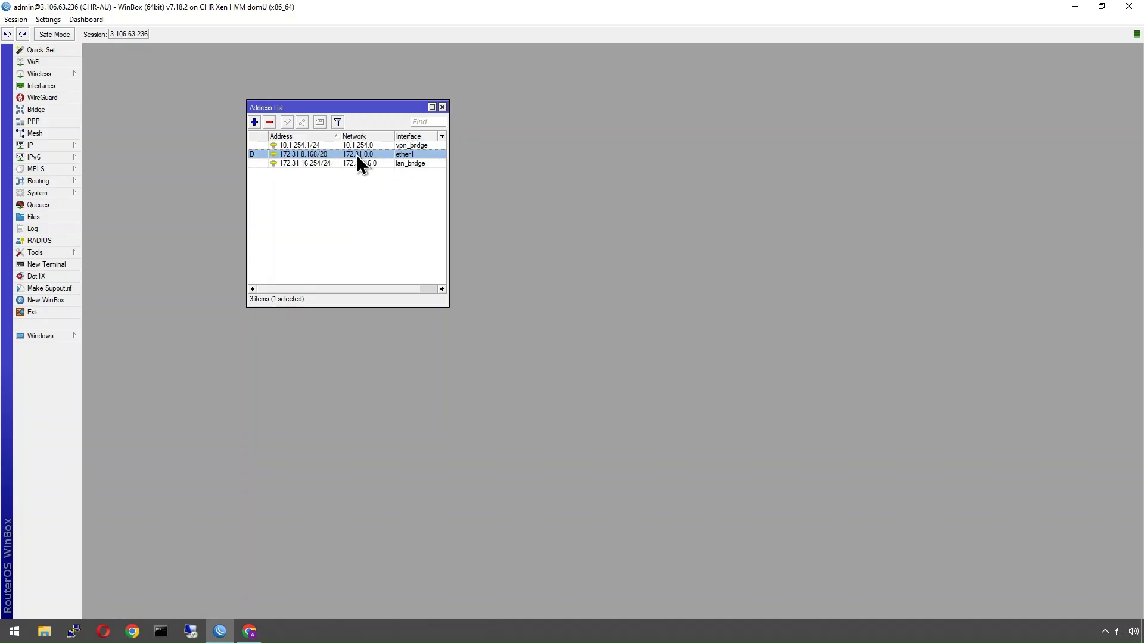
{"action": "left_click", "coordinate": [443, 107]}
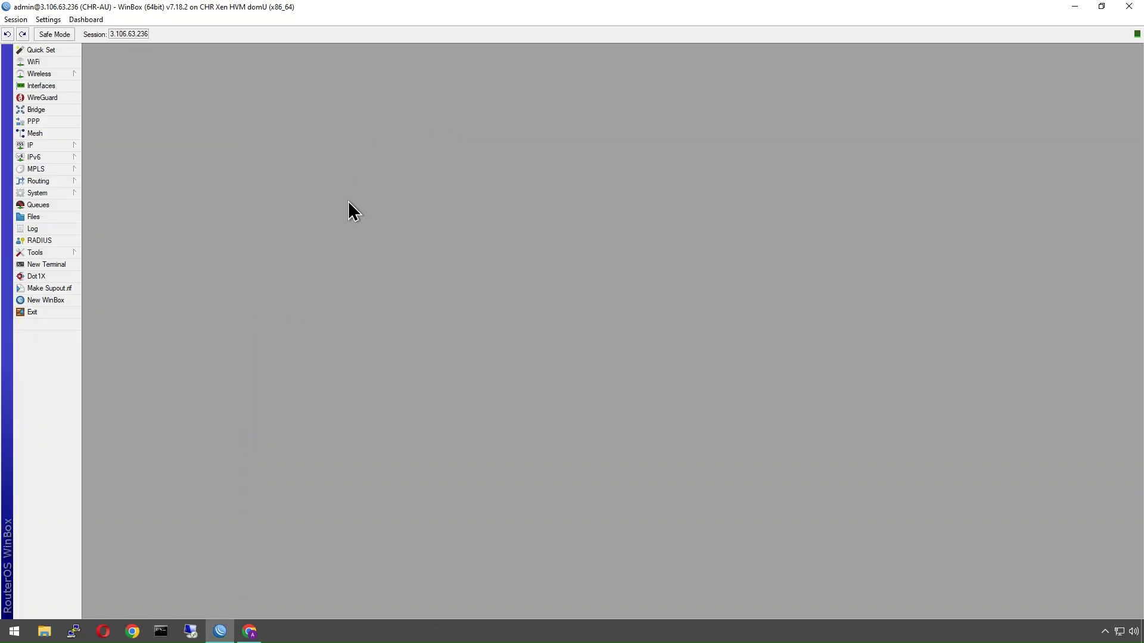
Examine the firewall's accept rule for its source address list and the ALLOW_HOSTS entry in the address lists
{"action": "left_click", "coordinate": [54, 148]}
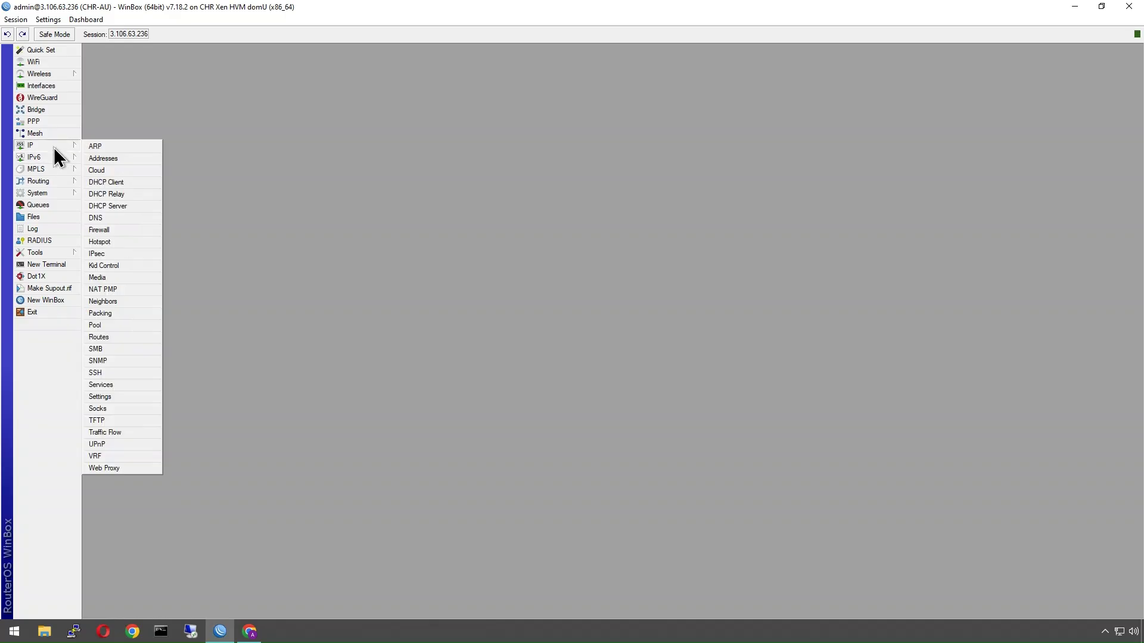
{"action": "left_click", "coordinate": [112, 230]}
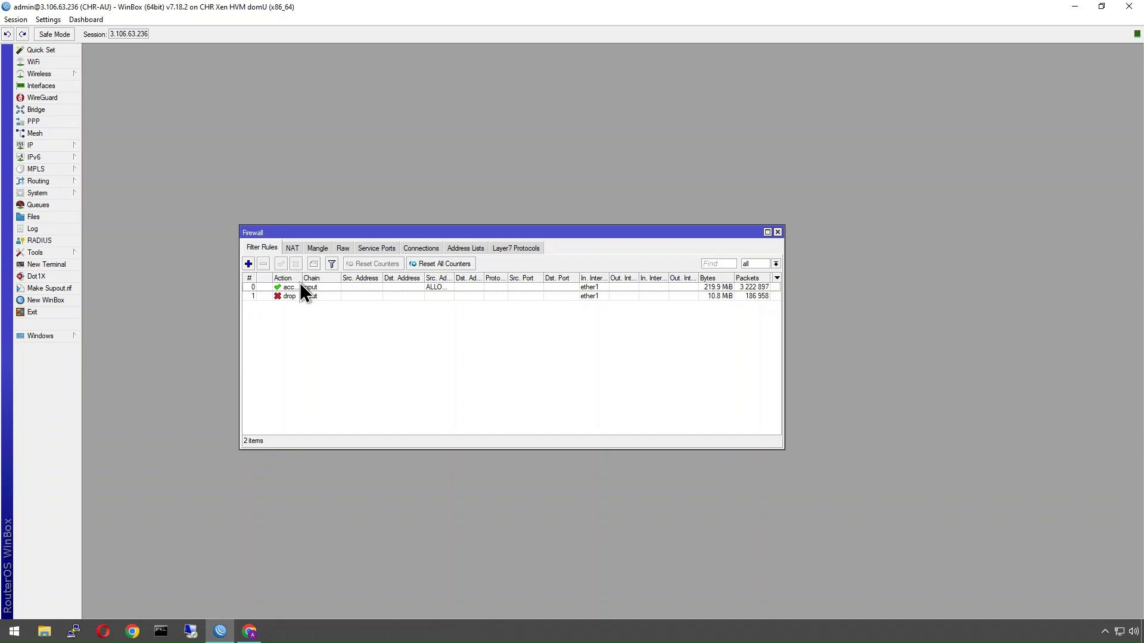
{"action": "left_click_drag", "start_coordinate": [454, 280], "coordinate": [475, 282]}
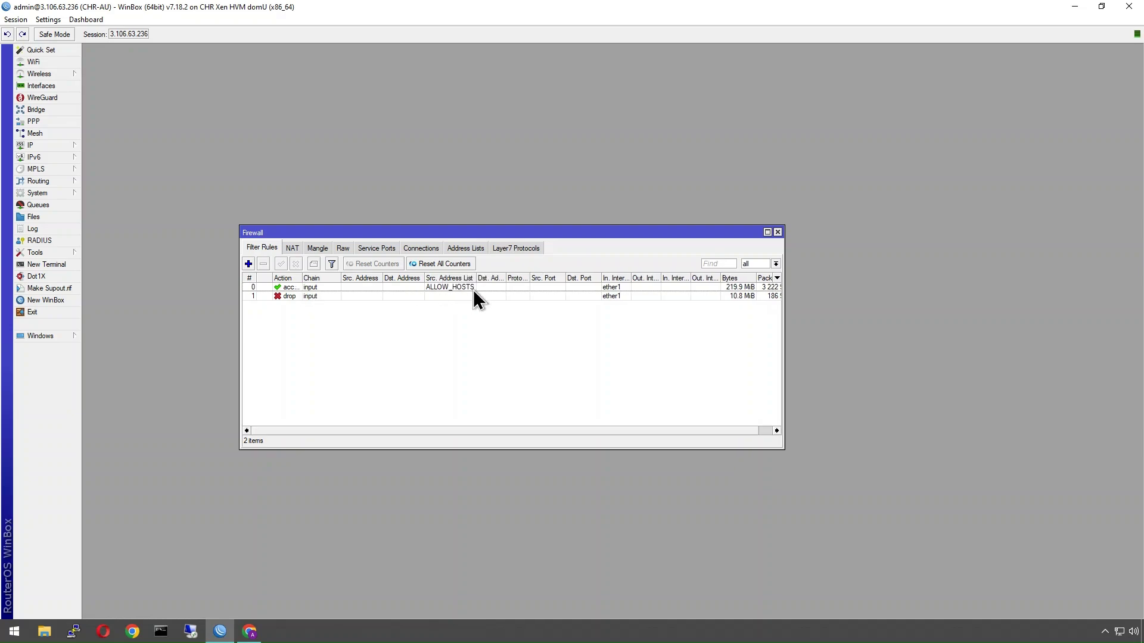
{"action": "left_click", "coordinate": [289, 288]}
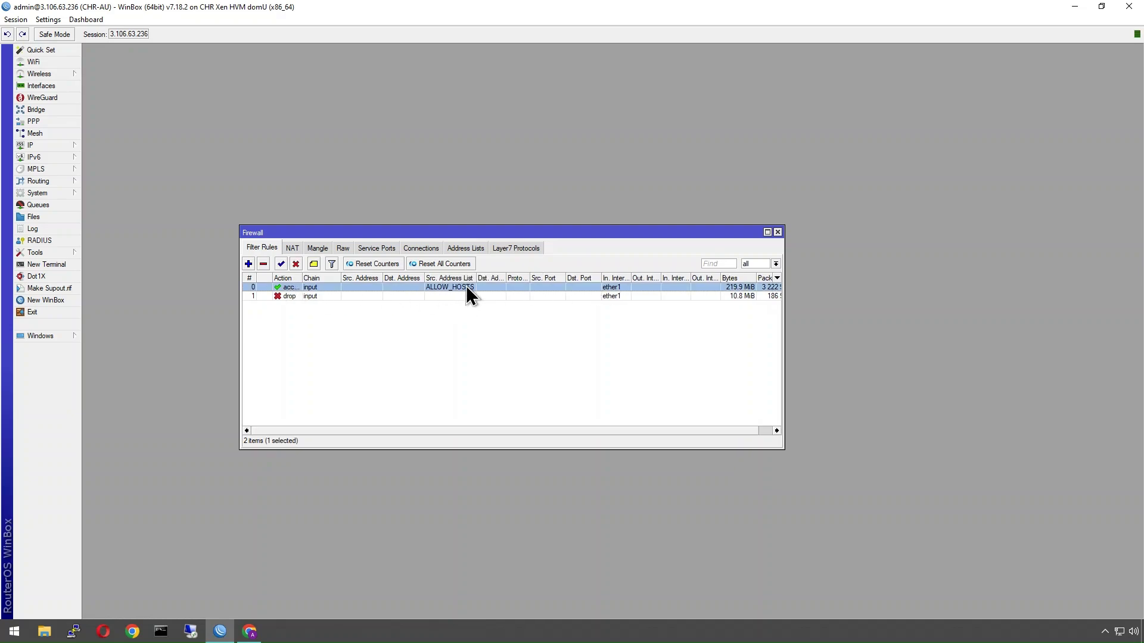
{"action": "left_click", "coordinate": [453, 249]}
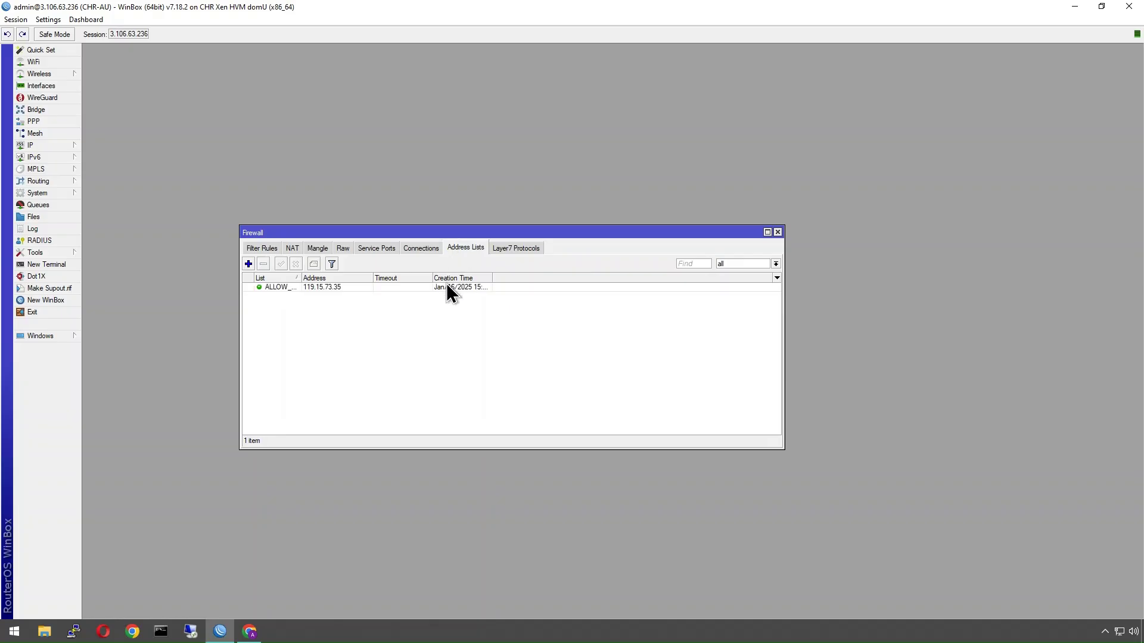
{"action": "left_click", "coordinate": [269, 287]}
{"action": "left_click_drag", "start_coordinate": [302, 278], "coordinate": [321, 279]}
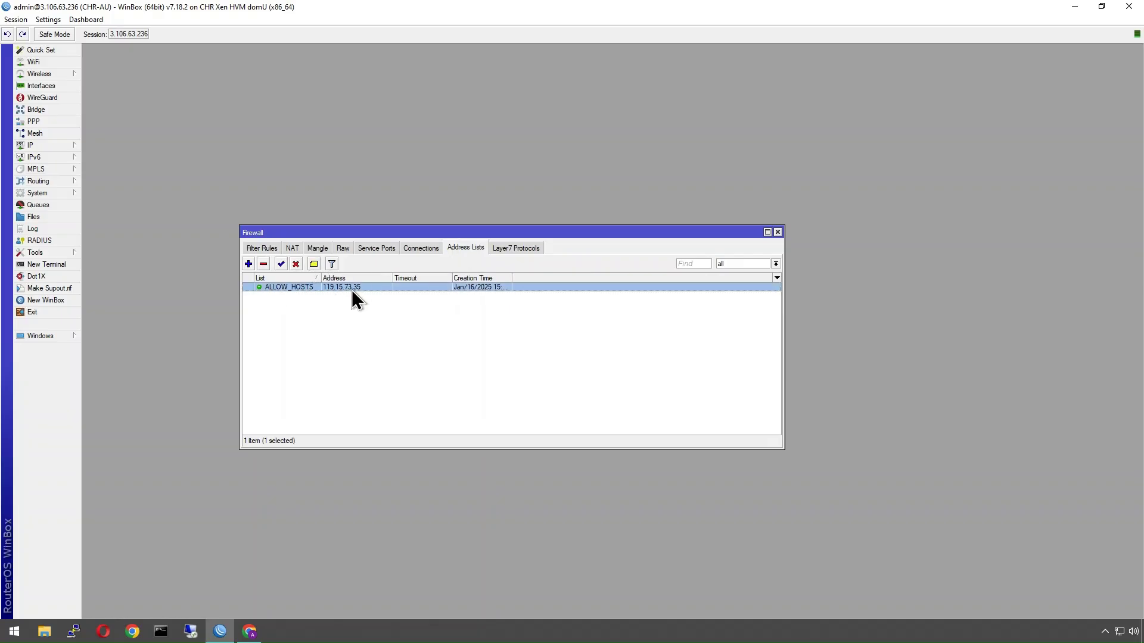
Inspect the action and general matching settings of the firewall's input drop rule
{"action": "left_click", "coordinate": [264, 247]}
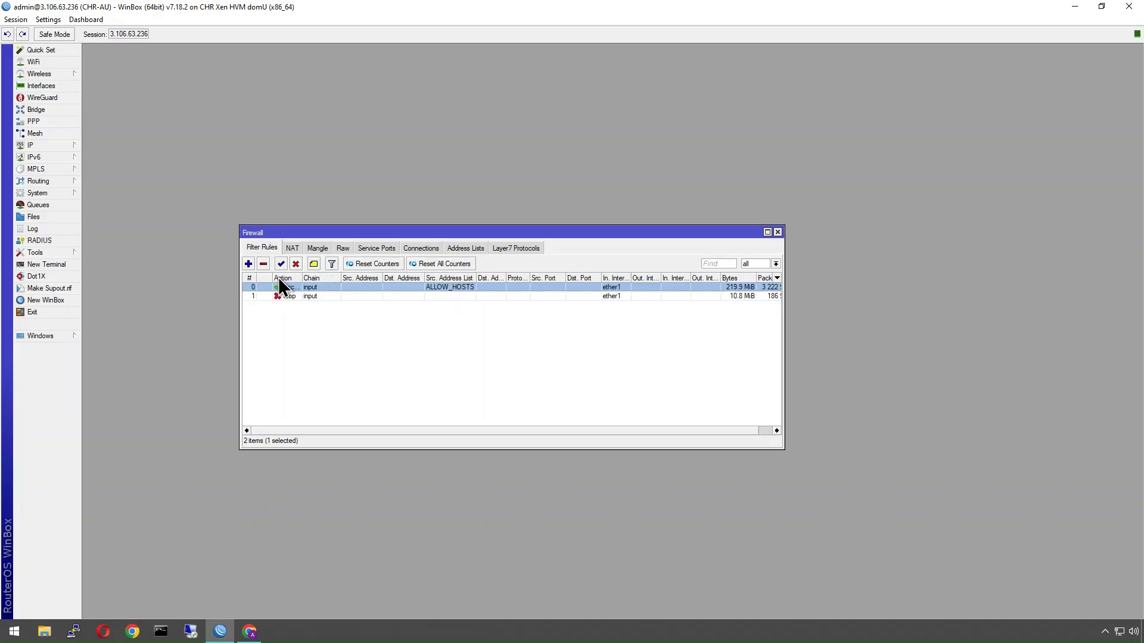
{"action": "left_click", "coordinate": [335, 296]}
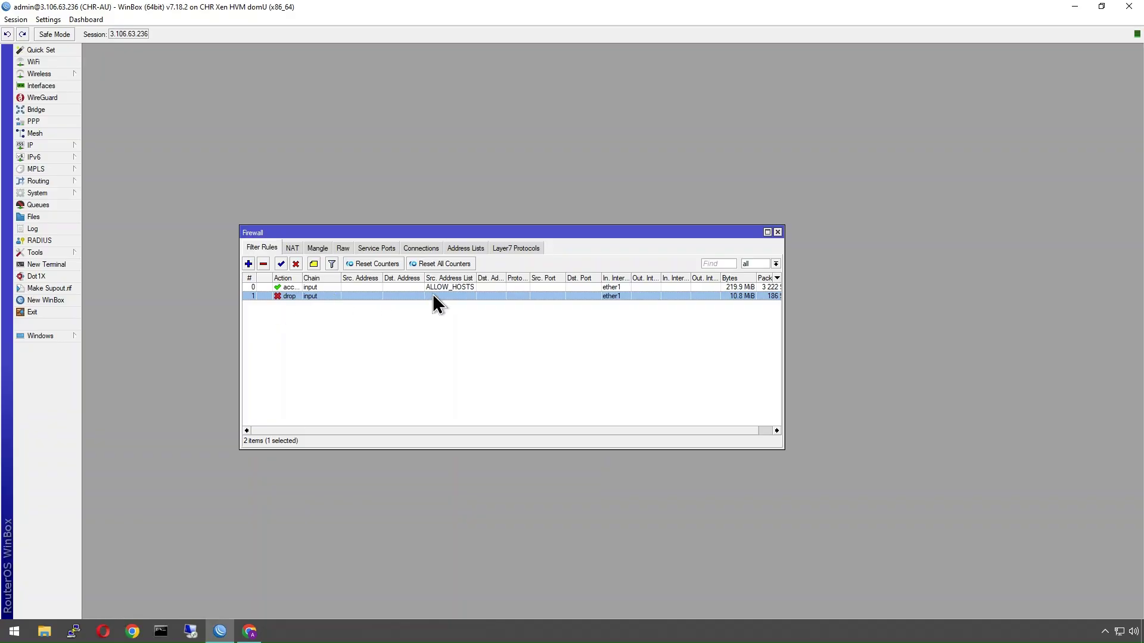
{"action": "double_click", "coordinate": [309, 296]}
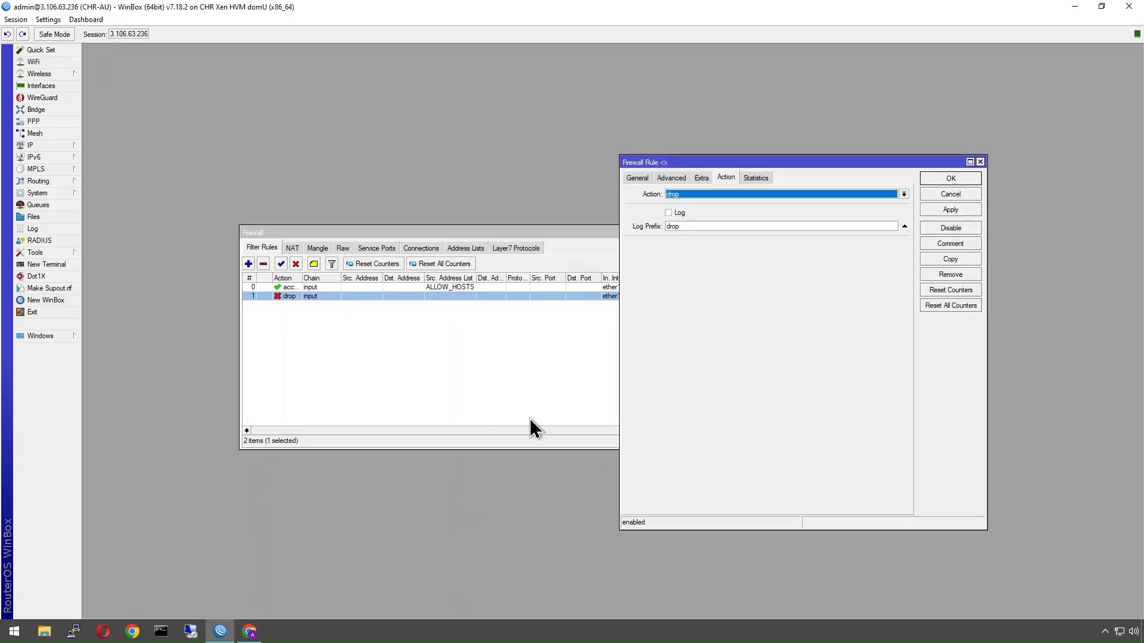
{"action": "left_click", "coordinate": [636, 178]}
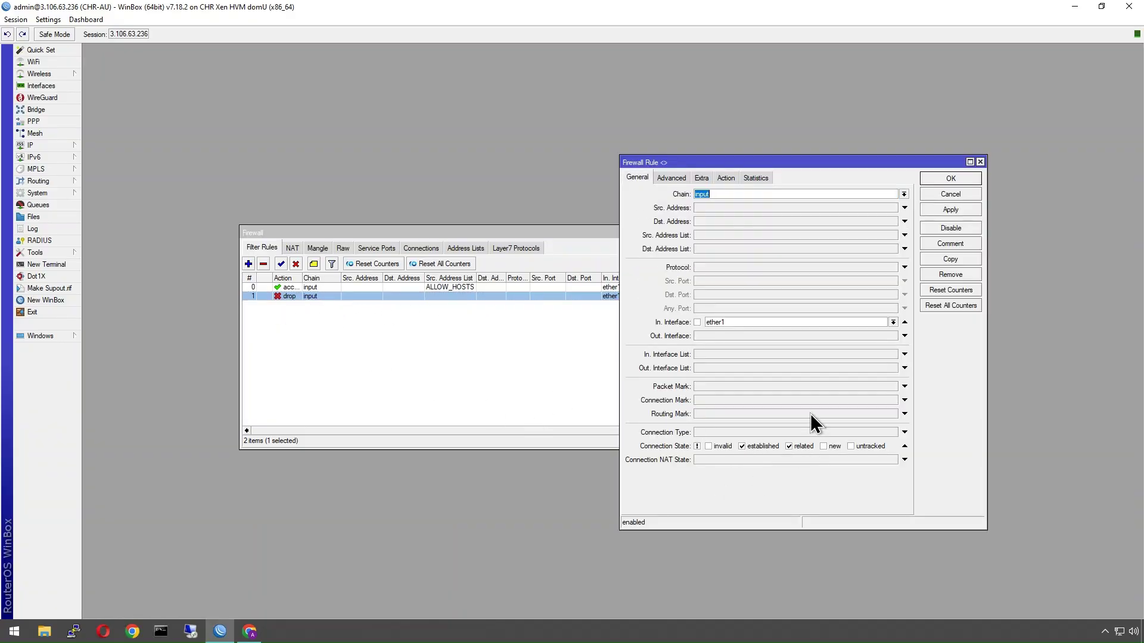
{"action": "left_click", "coordinate": [979, 162]}
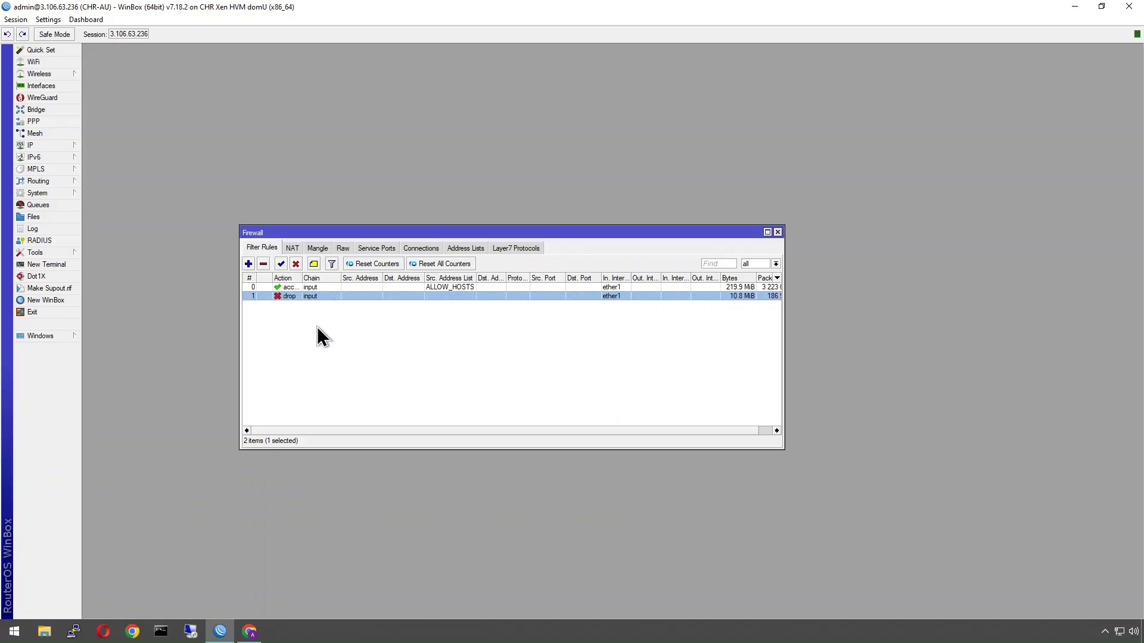
Enable the www service in the router's IP service list
{"action": "left_click", "coordinate": [72, 195]}
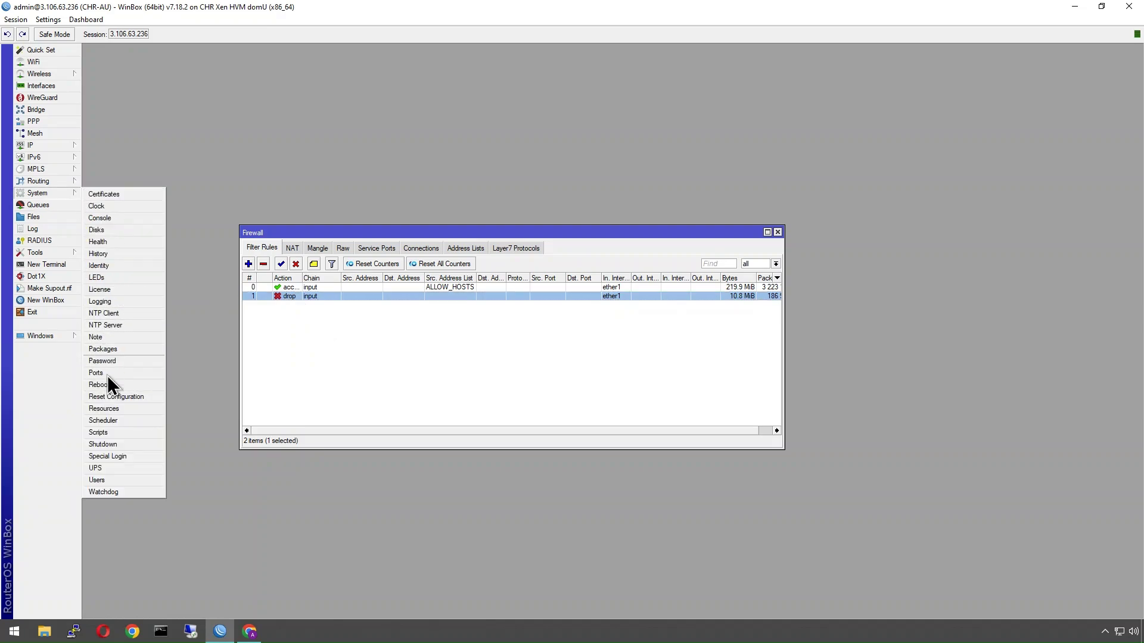
{"action": "left_click", "coordinate": [60, 148]}
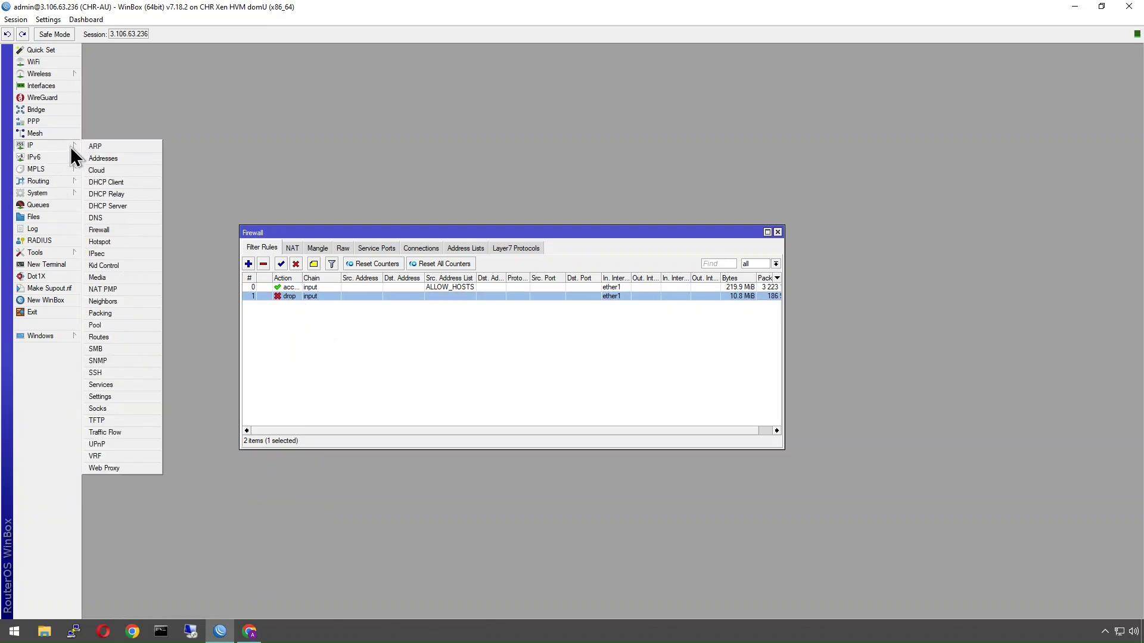
{"action": "left_click", "coordinate": [106, 385]}
{"action": "left_click", "coordinate": [487, 327]}
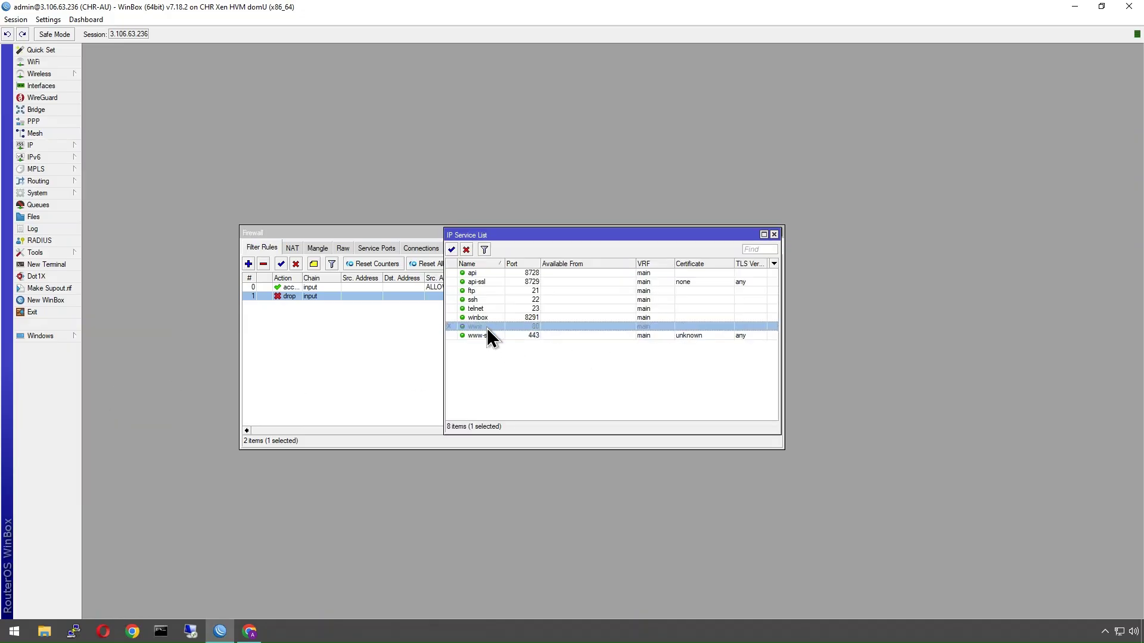
{"action": "left_click", "coordinate": [452, 250]}
{"action": "left_click", "coordinate": [774, 234]}
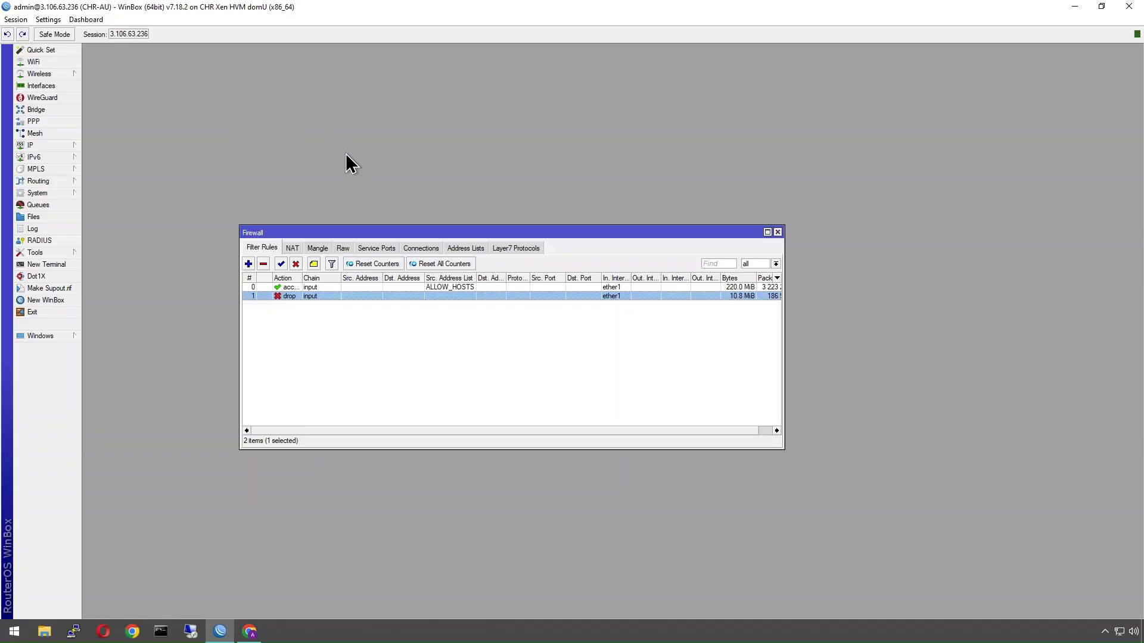
Create a new firewall filter rule for chain input, protocol tcp, destination port 443 and incoming interface ether1
{"action": "left_click", "coordinate": [247, 263]}
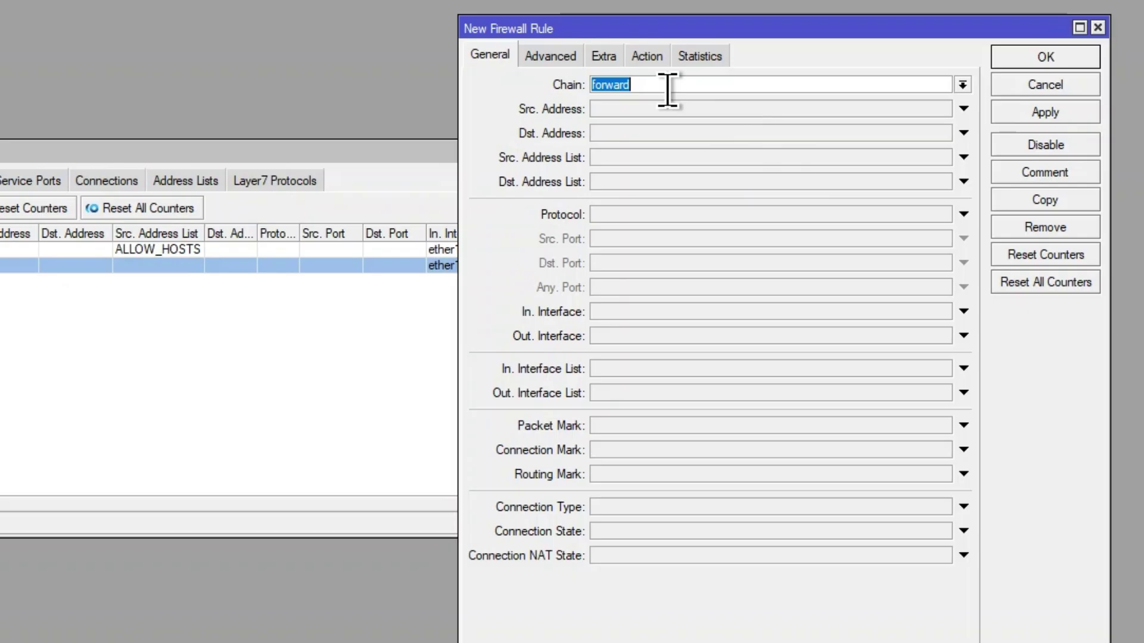
{"action": "left_click", "coordinate": [961, 85]}
{"action": "left_click", "coordinate": [760, 115]}
{"action": "left_click", "coordinate": [626, 214]}
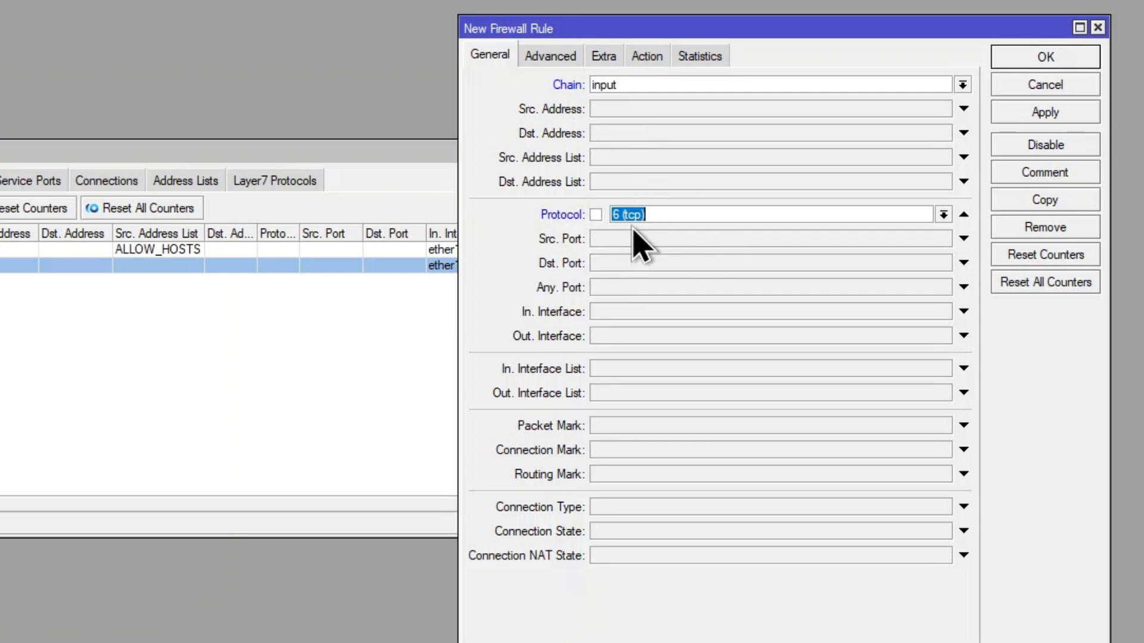
{"action": "left_click", "coordinate": [636, 263]}
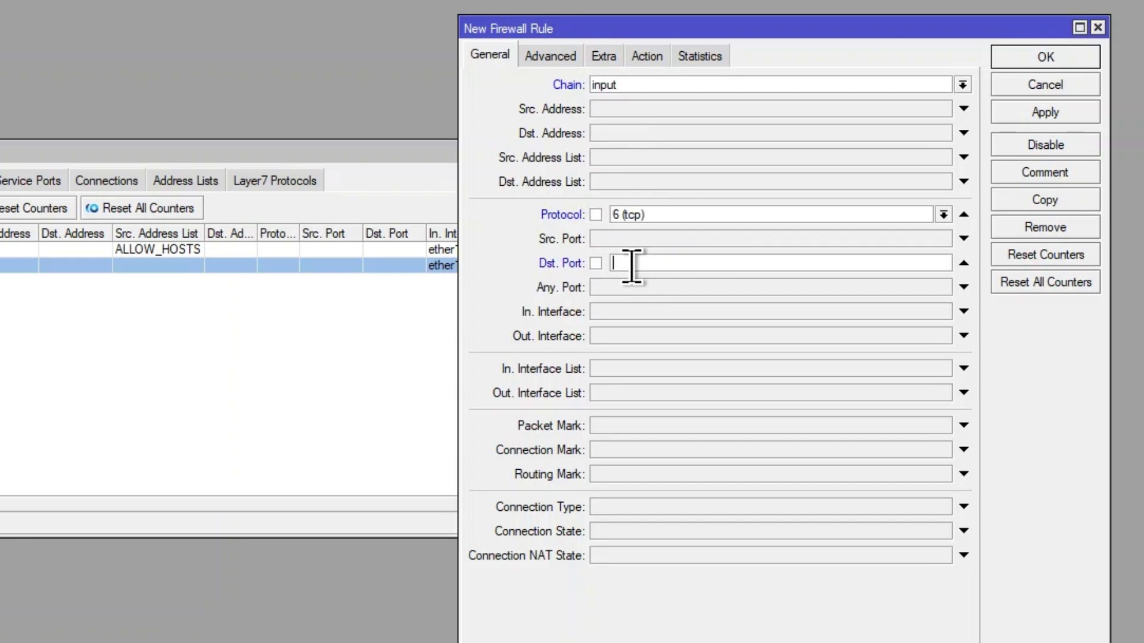
{"action": "type", "text": "443"}
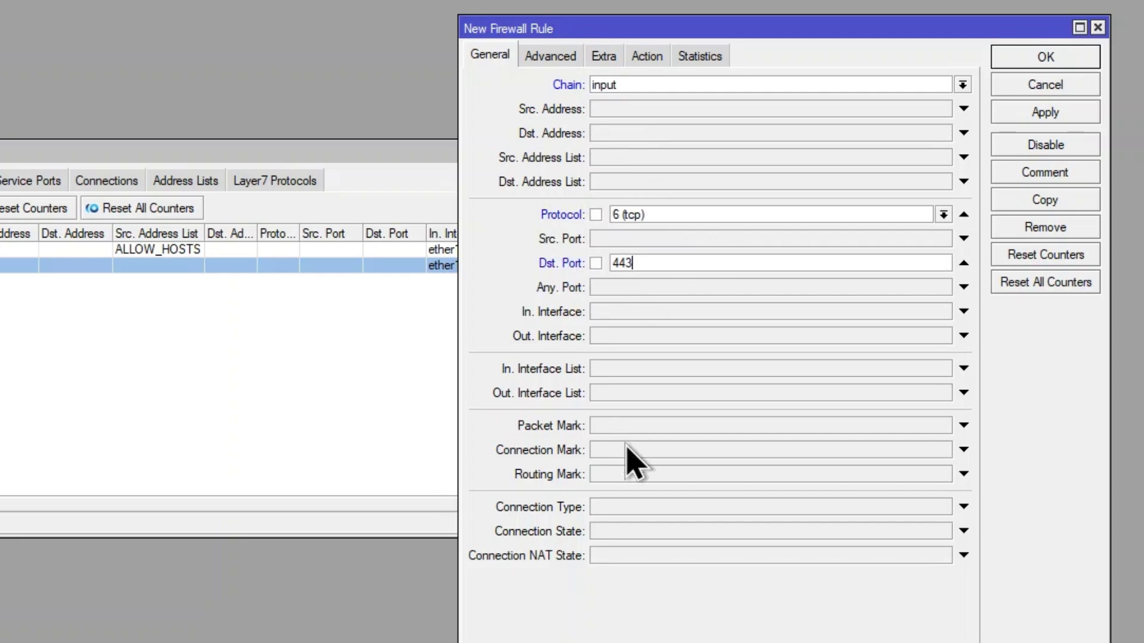
{"action": "left_click", "coordinate": [656, 311]}
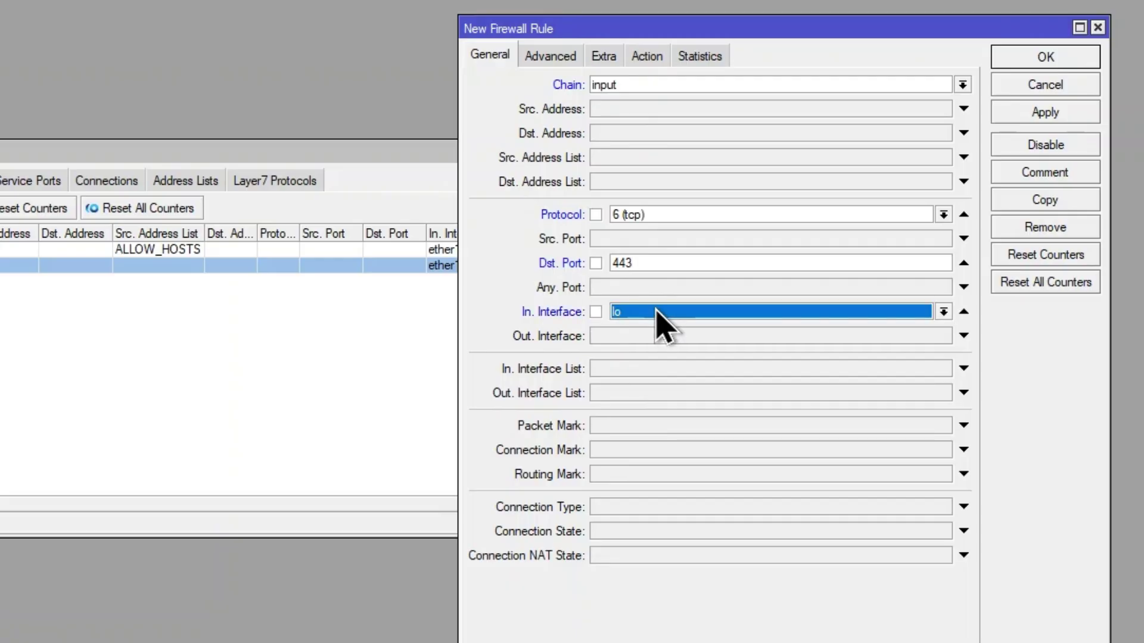
{"action": "left_click", "coordinate": [656, 312]}
{"action": "left_click", "coordinate": [651, 384]}
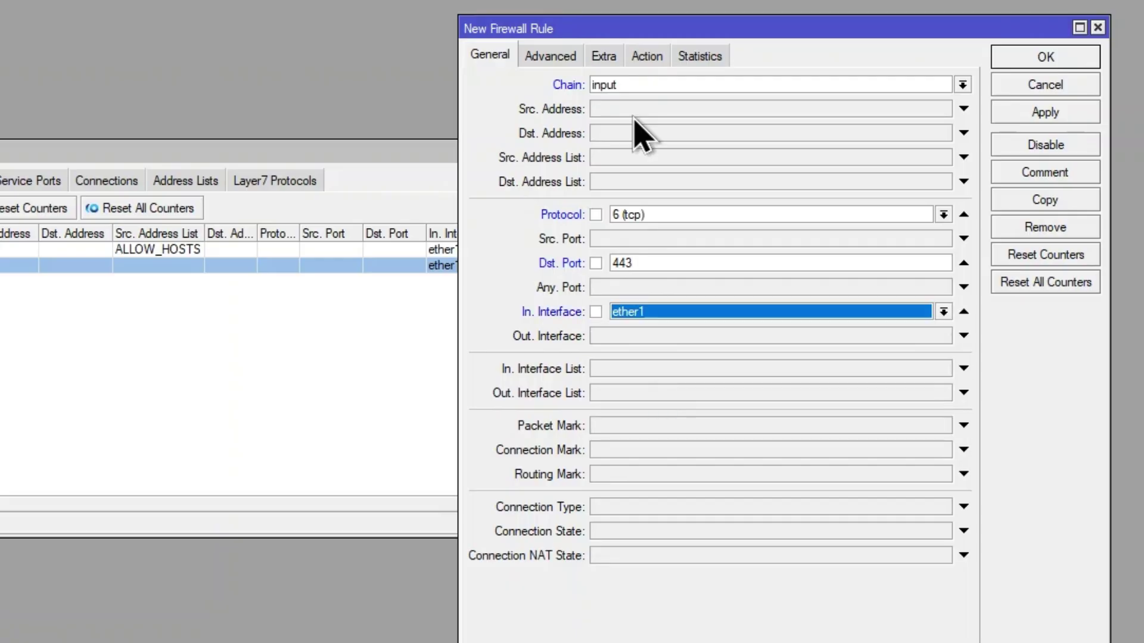
Set the port 443 rule's action to accept and save the rule
{"action": "left_click", "coordinate": [646, 56]}
{"action": "left_click", "coordinate": [590, 89]}
{"action": "left_click", "coordinate": [590, 98]}
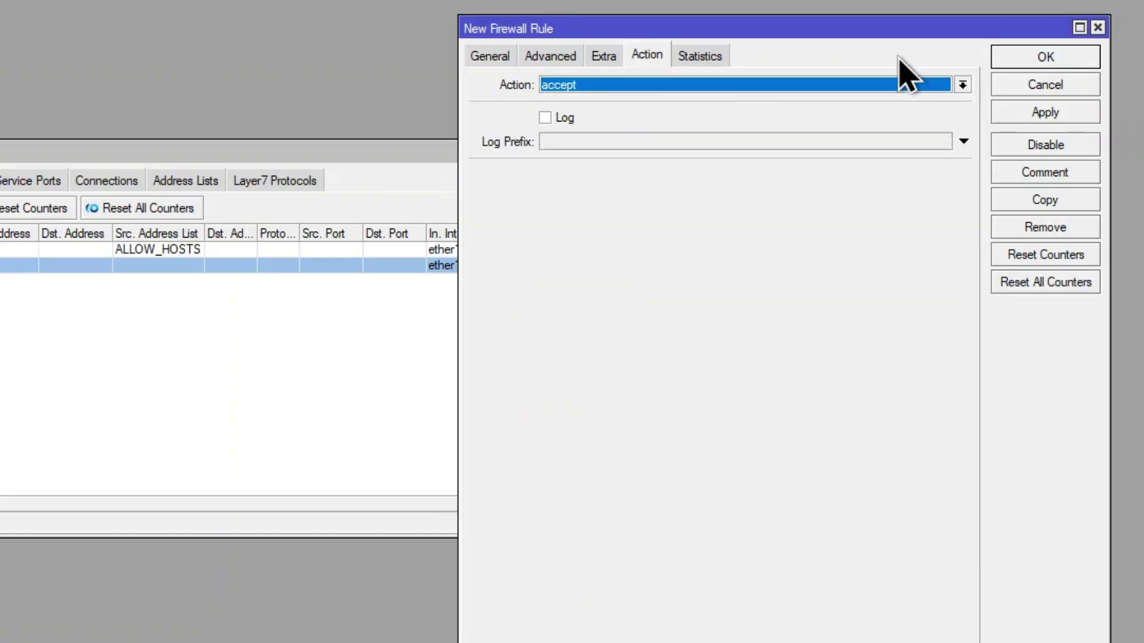
{"action": "left_click", "coordinate": [1072, 58]}
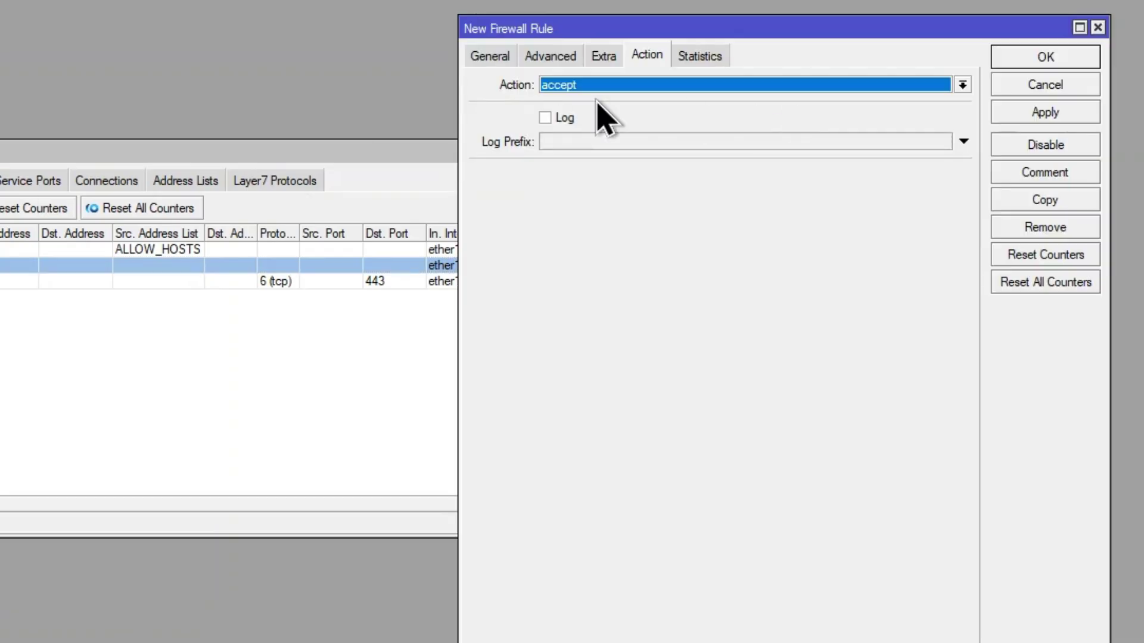
Add a firewall filter rule accepting input-chain tcp traffic to destination port 80 on incoming interface ether1, and save it
{"action": "left_click", "coordinate": [501, 59]}
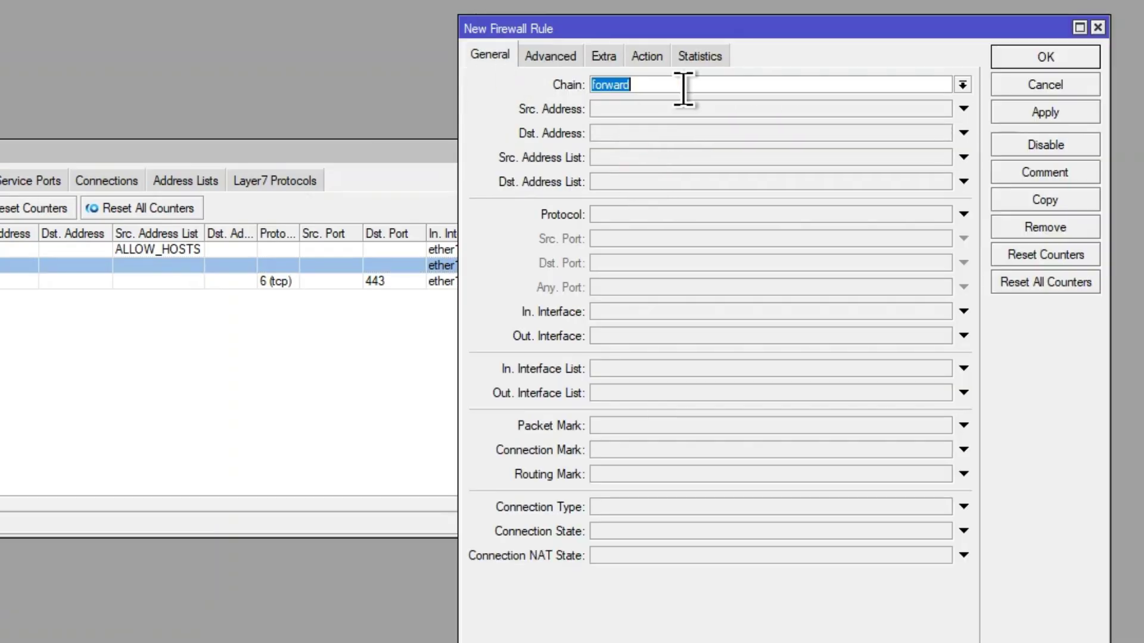
{"action": "left_click", "coordinate": [962, 84]}
{"action": "left_click", "coordinate": [733, 113]}
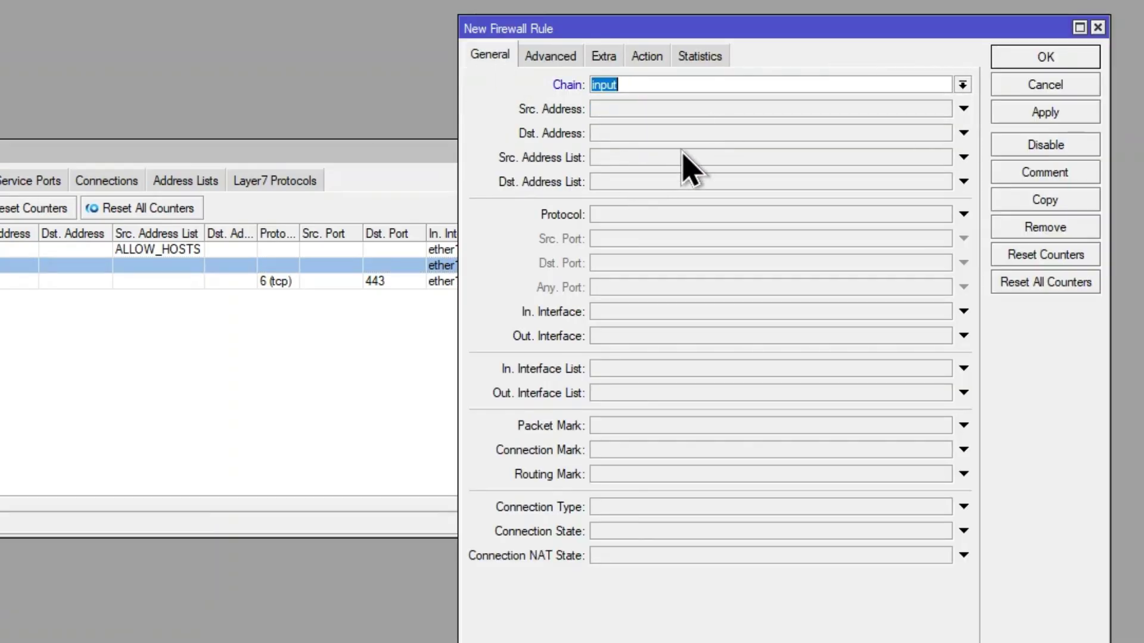
{"action": "left_click", "coordinate": [613, 157]}
{"action": "left_click", "coordinate": [698, 214]}
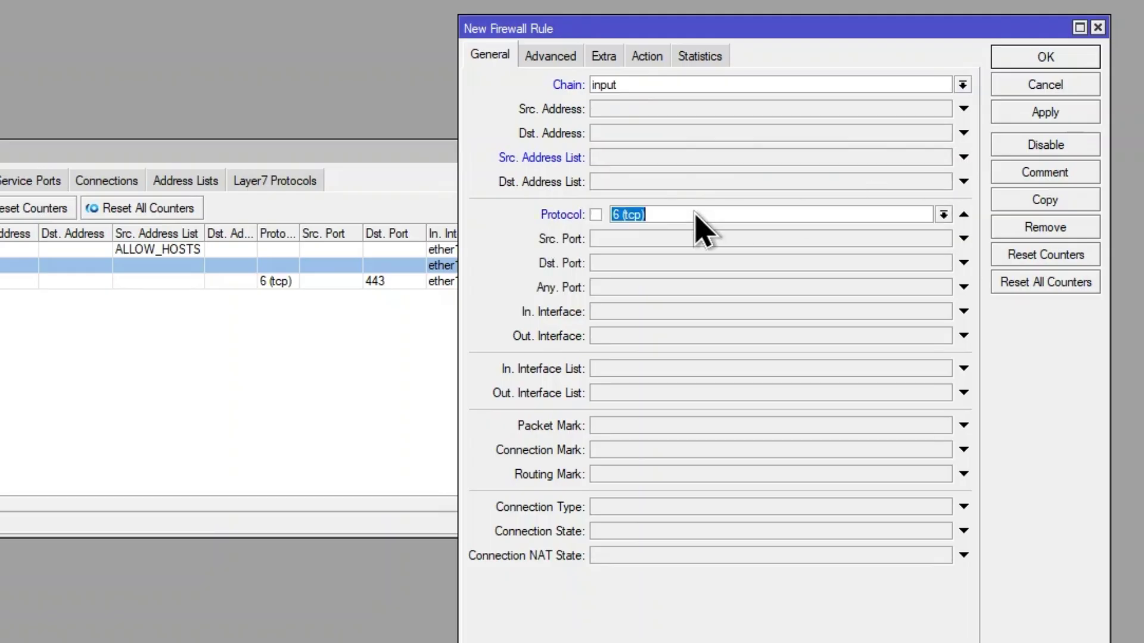
{"action": "left_click", "coordinate": [632, 264]}
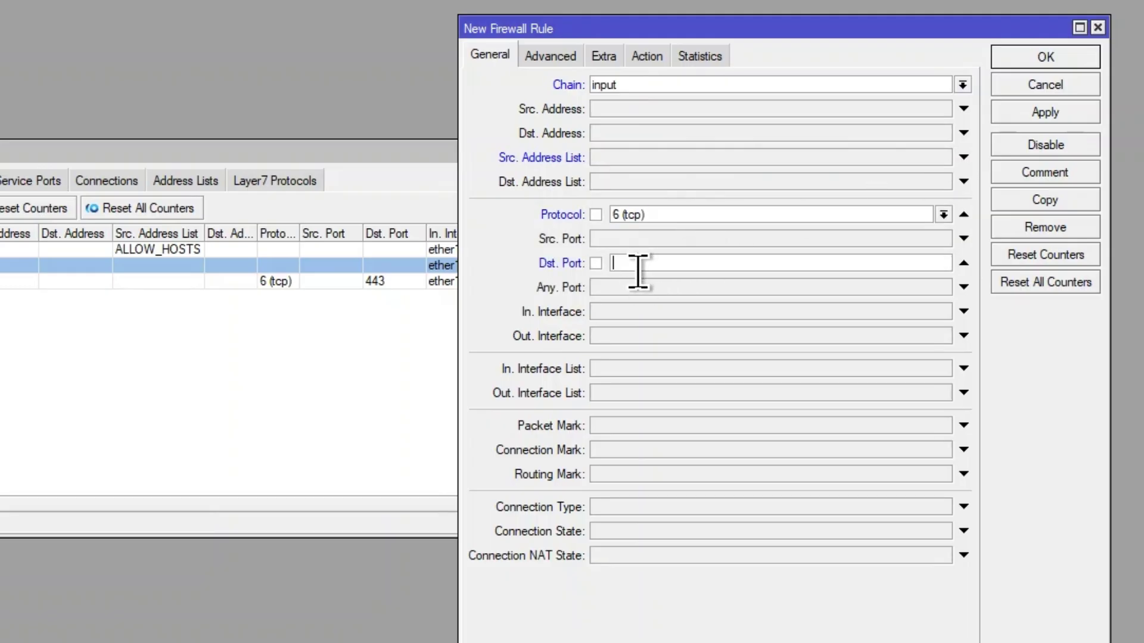
{"action": "type", "text": "80"}
{"action": "left_click", "coordinate": [645, 313]}
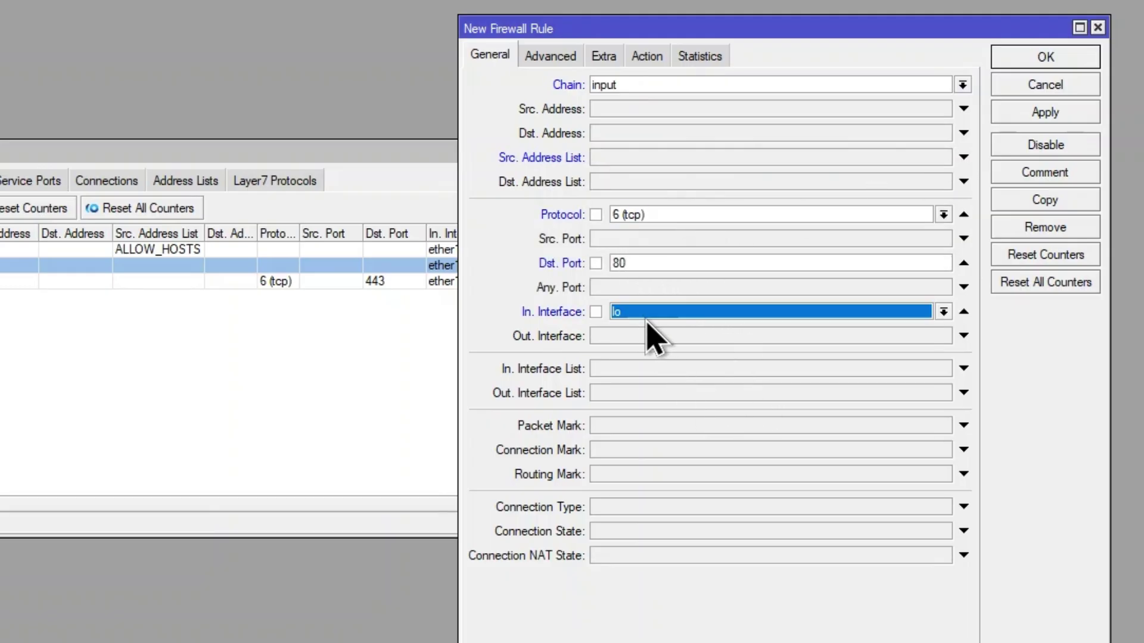
{"action": "left_click", "coordinate": [644, 314]}
{"action": "left_click", "coordinate": [661, 384]}
{"action": "left_click", "coordinate": [645, 58]}
{"action": "left_click", "coordinate": [1060, 59]}
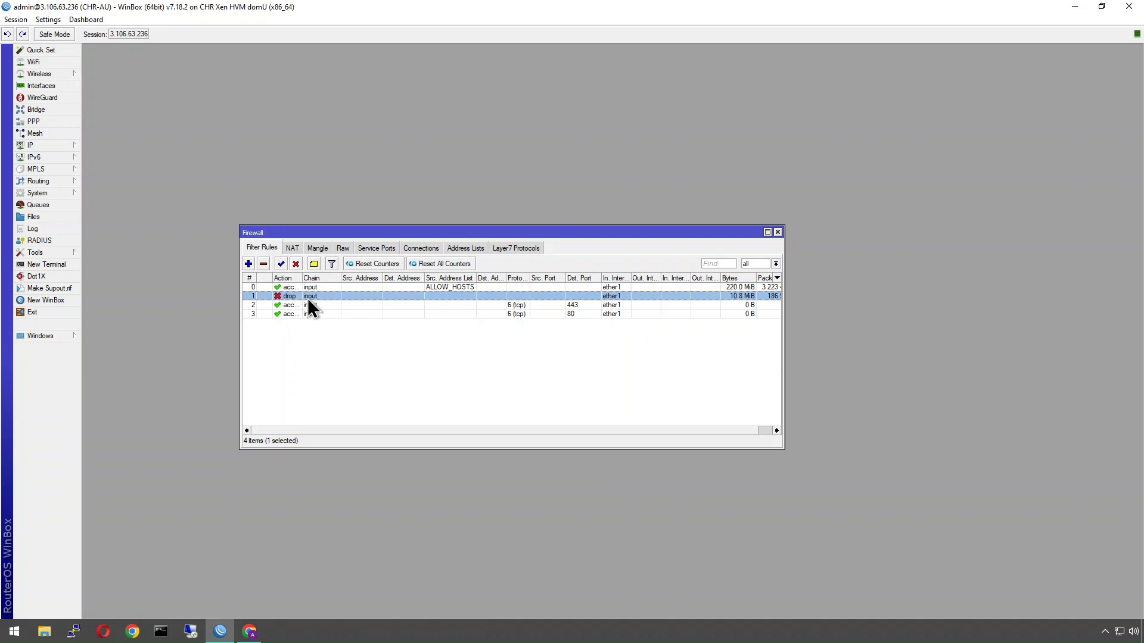
Move the input drop rule below the port 443 and port 80 accept rules, and shift the firewall window aside
{"action": "left_click_drag", "start_coordinate": [282, 305], "coordinate": [264, 305]}
{"action": "left_click", "coordinate": [519, 364]}
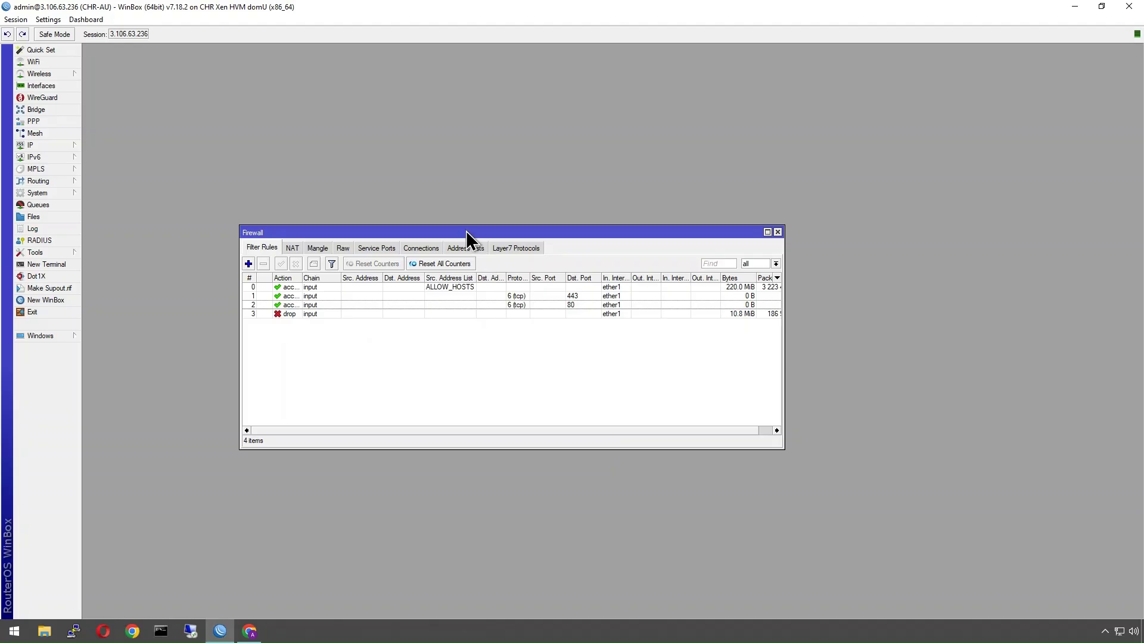
{"action": "left_click_drag", "start_coordinate": [466, 231], "coordinate": [777, 83]}
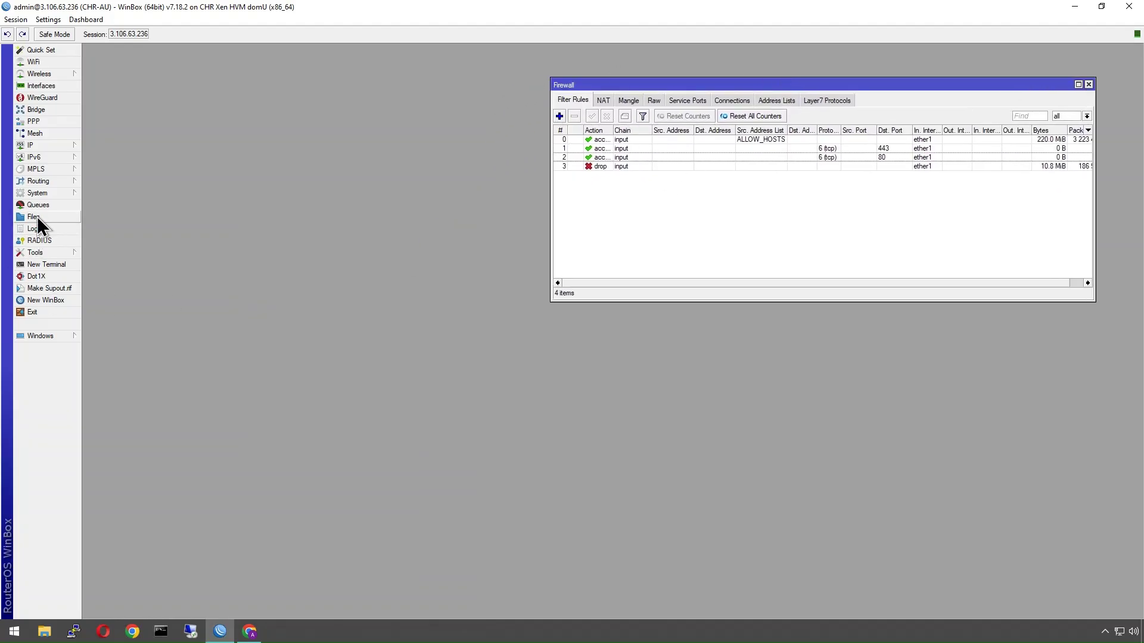
Set DDNS Enabled to yes in the router's IP Cloud settings and apply the change
{"action": "left_click", "coordinate": [47, 145]}
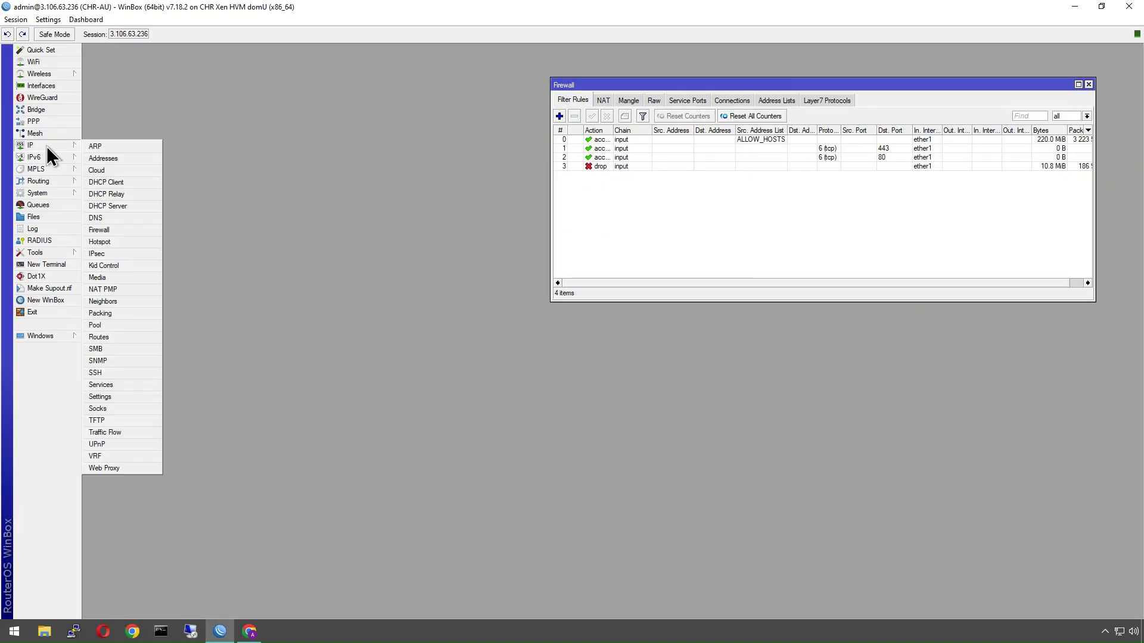
{"action": "left_click", "coordinate": [103, 170]}
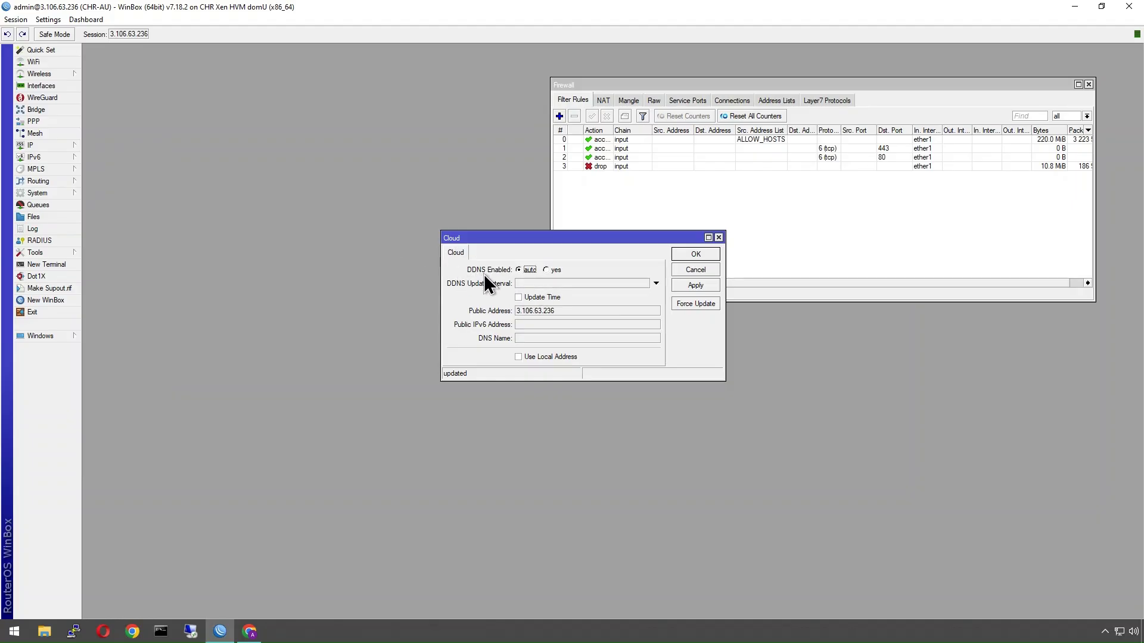
{"action": "left_click", "coordinate": [552, 270]}
{"action": "left_click", "coordinate": [703, 284]}
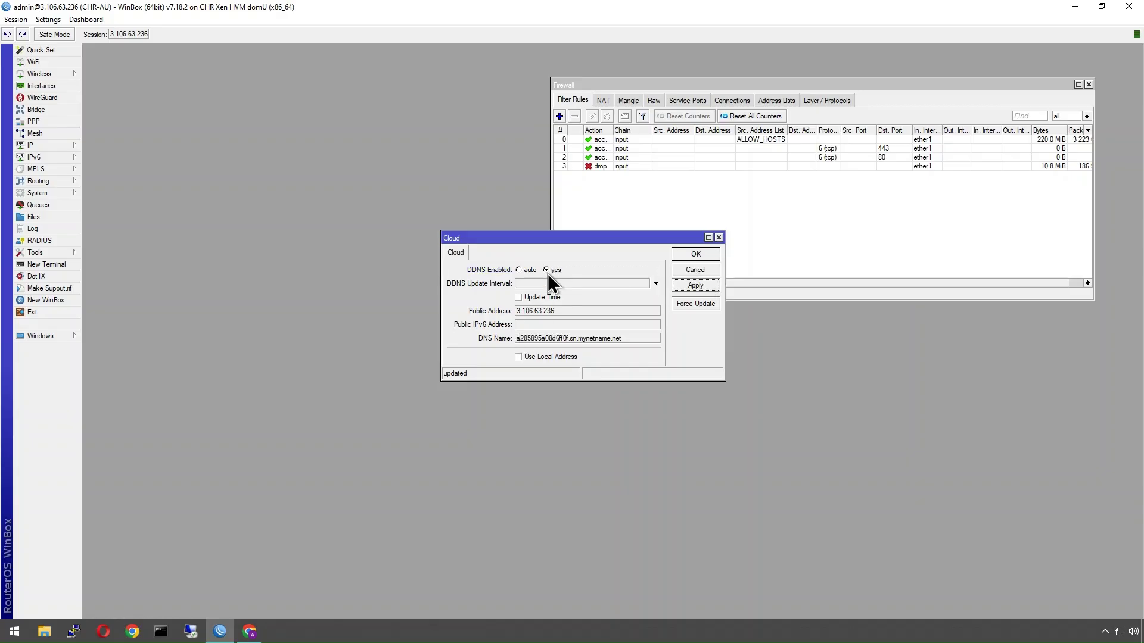
Examine the Cloud DNS name and the public address it maps to, and close the Cloud settings
{"action": "left_click_drag", "start_coordinate": [517, 338], "coordinate": [625, 339]}
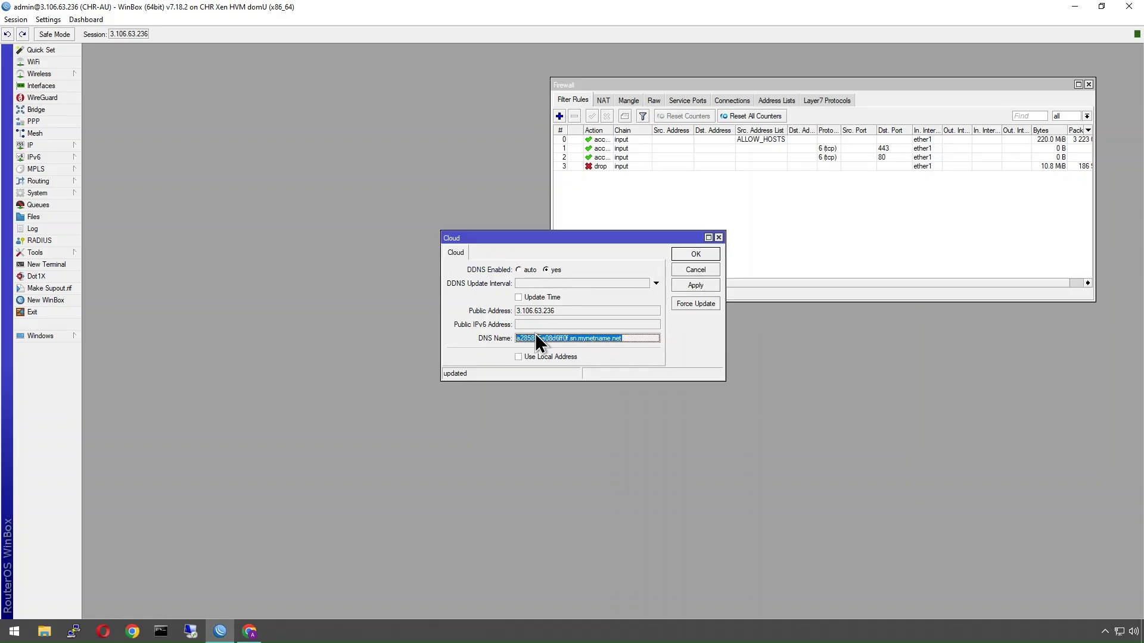
{"action": "left_click", "coordinate": [601, 337]}
{"action": "left_click_drag", "start_coordinate": [554, 311], "coordinate": [511, 312]}
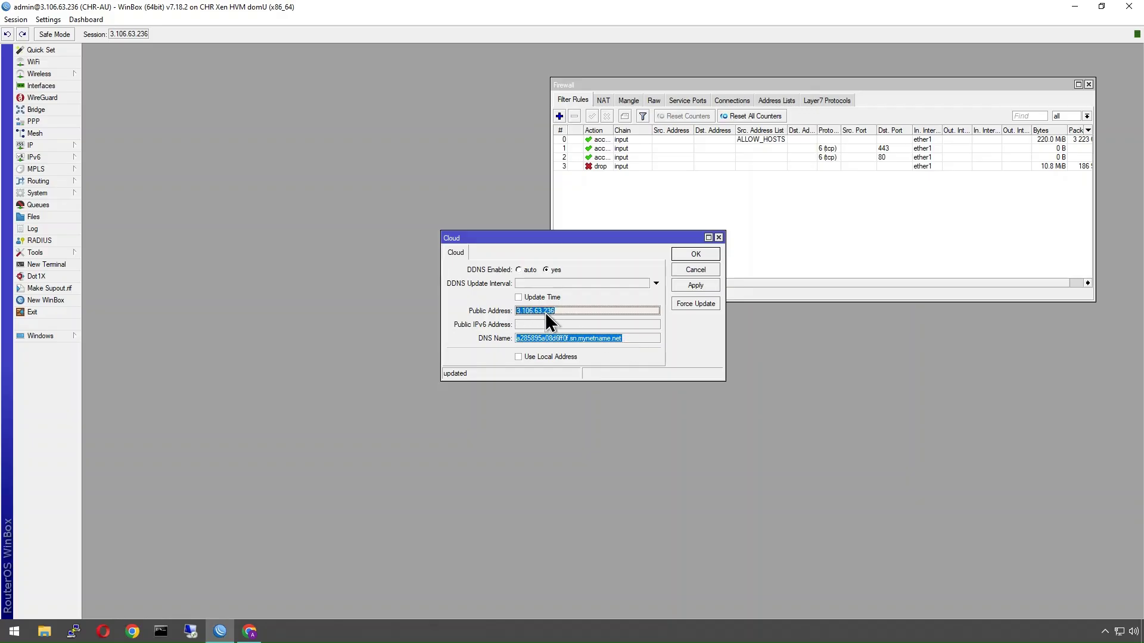
{"action": "left_click_drag", "start_coordinate": [627, 339], "coordinate": [528, 337]}
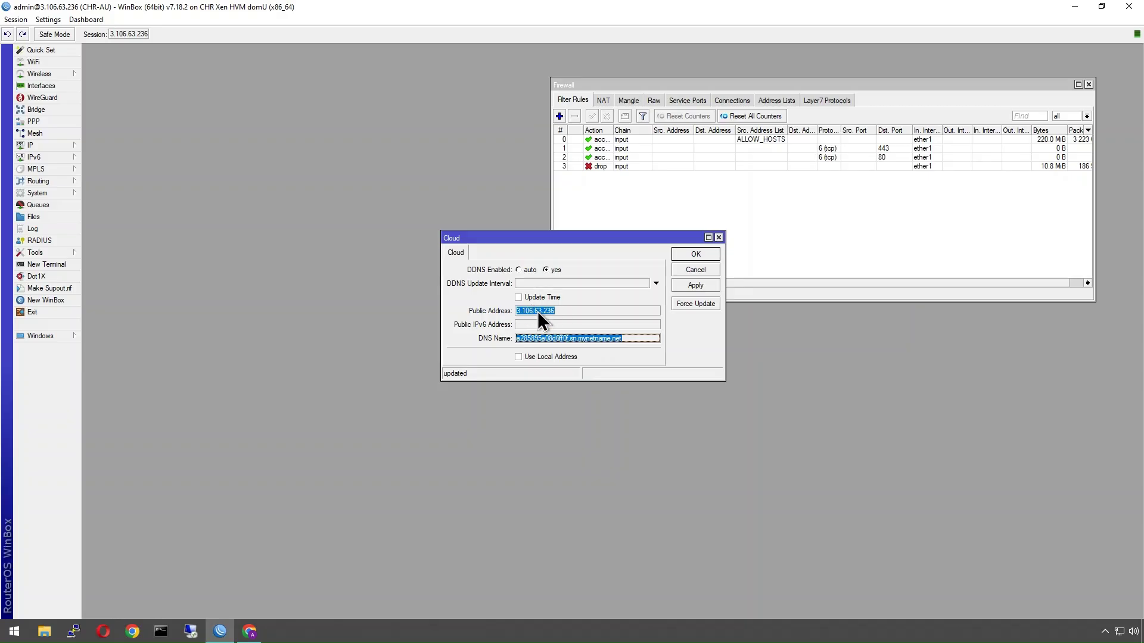
{"action": "left_click", "coordinate": [584, 337]}
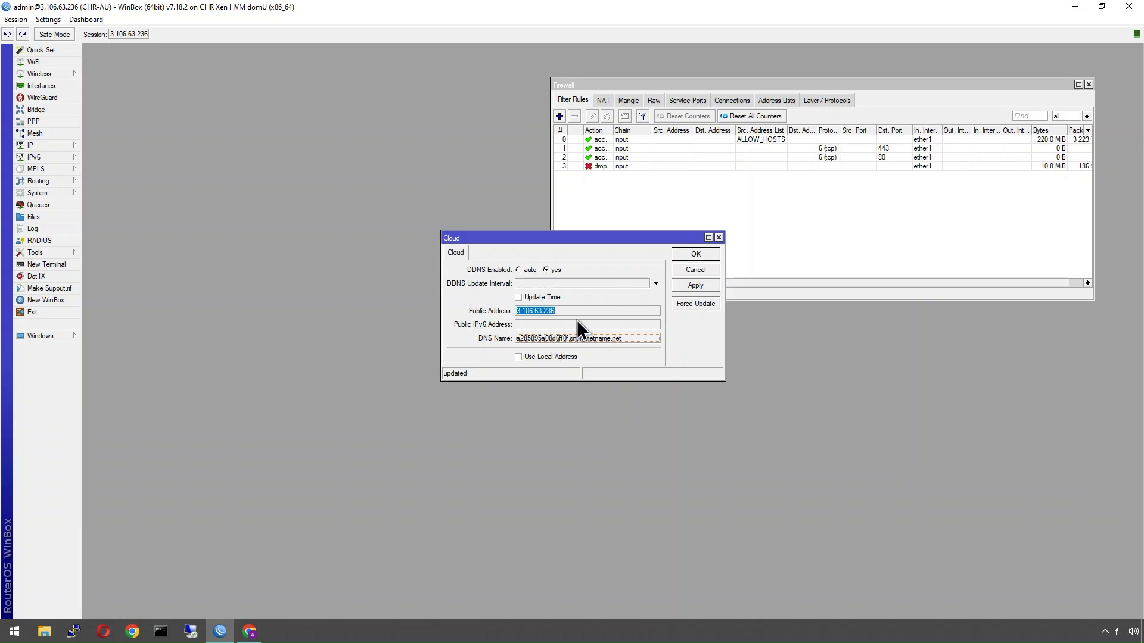
{"action": "left_click", "coordinate": [685, 269]}
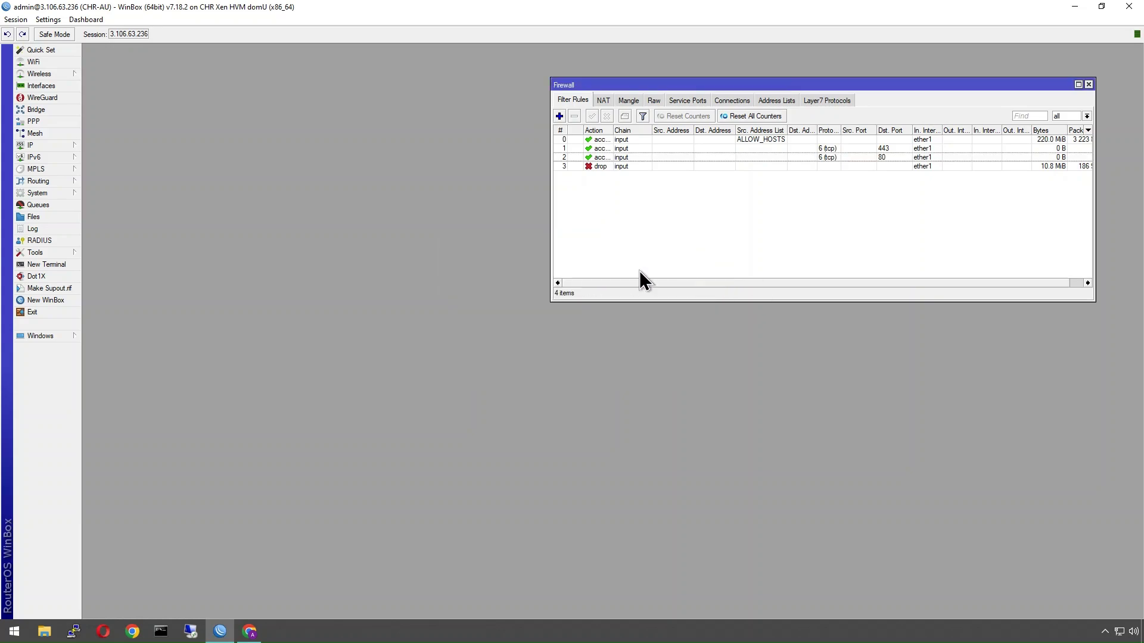
Reopen the IP Cloud settings and place the window clear of the firewall rules
{"action": "left_click", "coordinate": [45, 147]}
{"action": "left_click", "coordinate": [95, 171]}
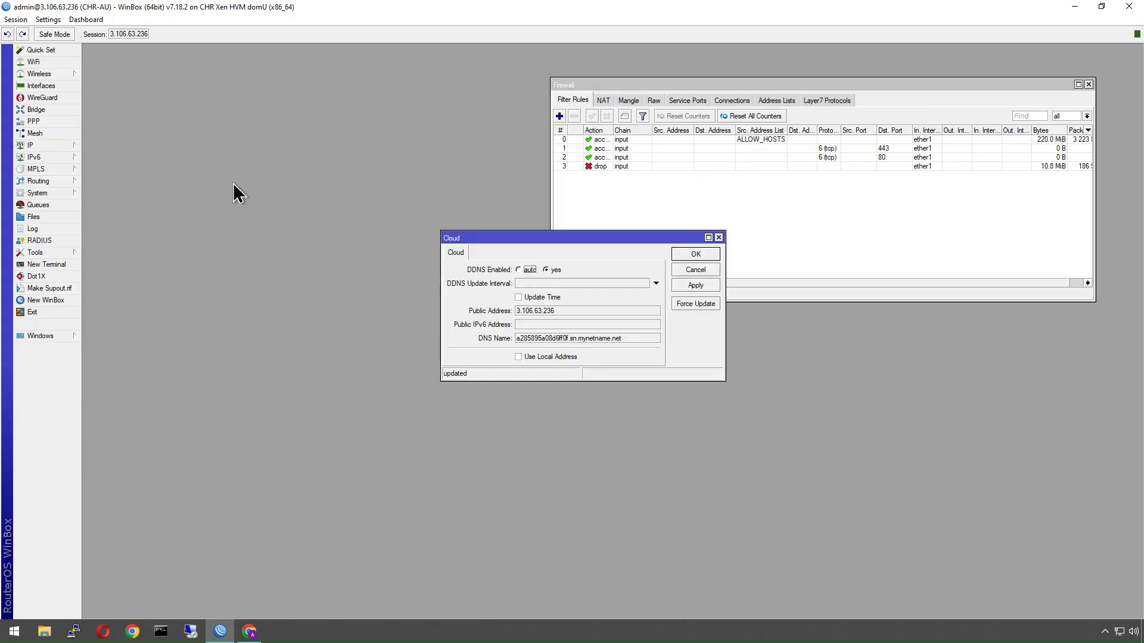
{"action": "left_click", "coordinate": [552, 337]}
{"action": "left_click_drag", "start_coordinate": [525, 237], "coordinate": [246, 105]}
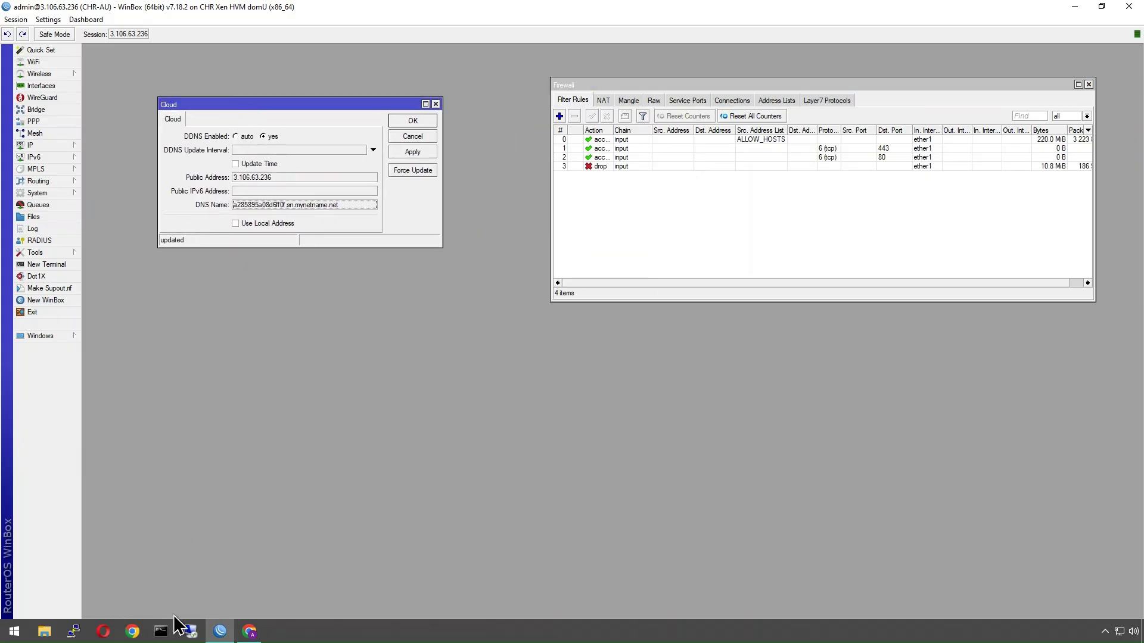
In Command Prompt, run nslookup for chr.mikrotikmasters.com against server 8.8.8.8, check the resolved address, and close the prompt
{"action": "left_click", "coordinate": [161, 632]}
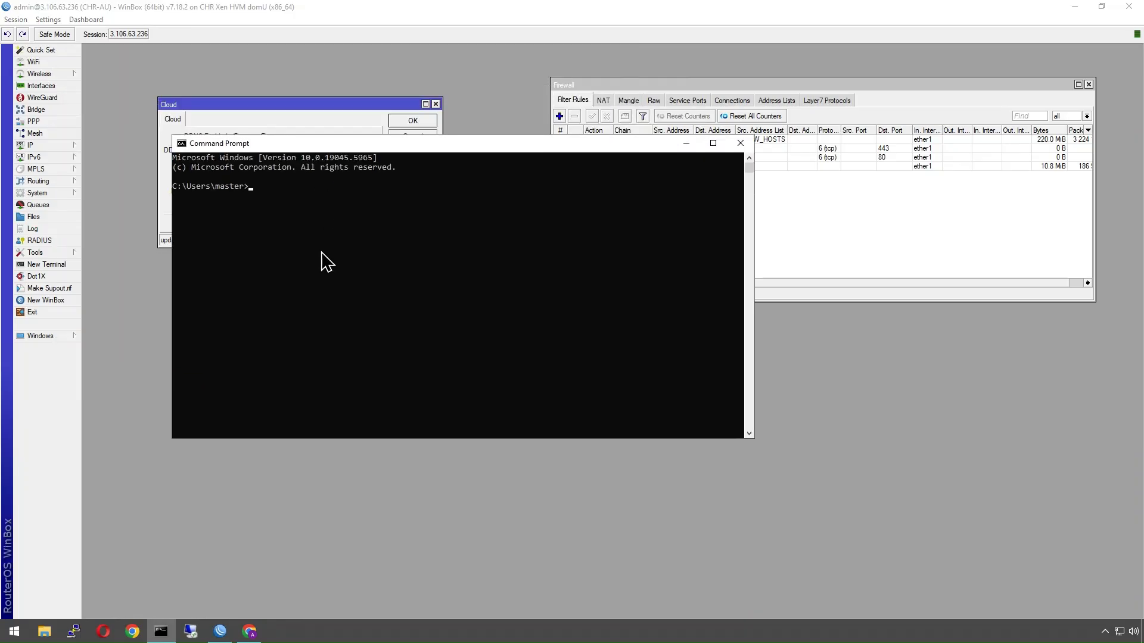
{"action": "type", "text": "nslookup chr.mikrotikmasters.ocm"}
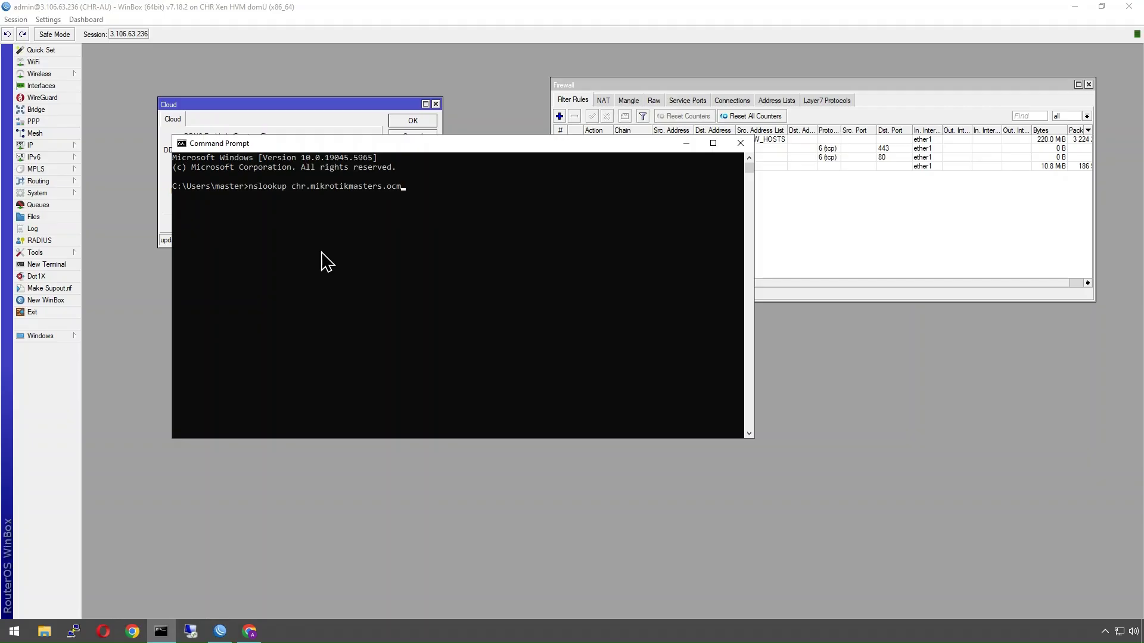
{"action": "key", "text": "BackSpace"}
{"action": "key", "text": "BackSpace"}
{"action": "key", "text": "BackSpace"}
{"action": "type", "text": "com 8.8.8.8"}
{"action": "key", "text": "Return"}
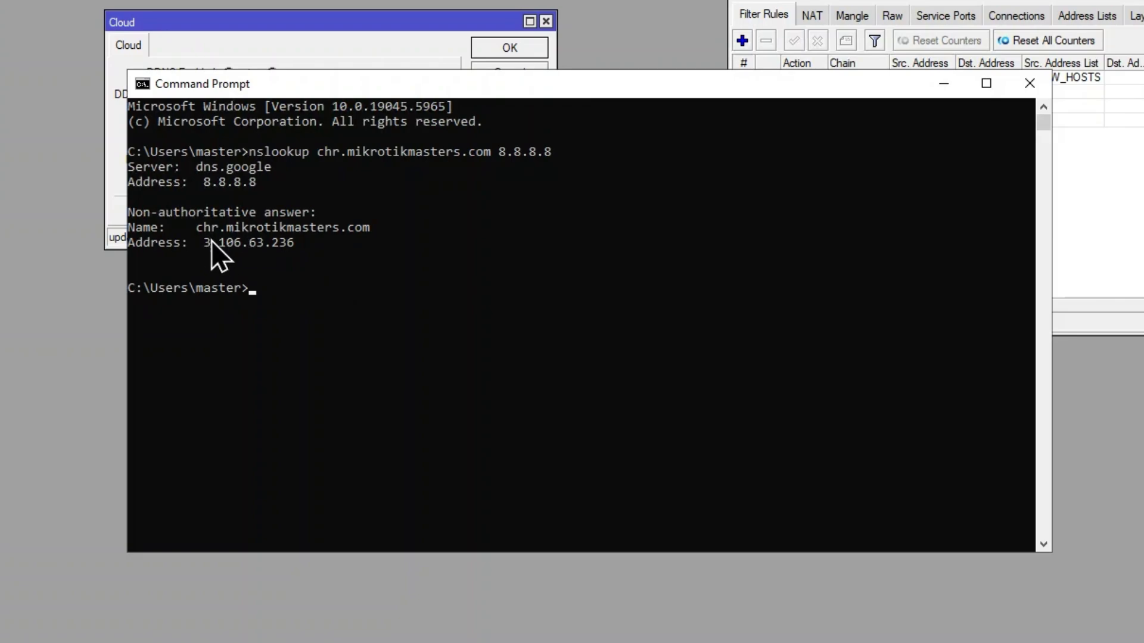
{"action": "left_click_drag", "start_coordinate": [212, 241], "coordinate": [289, 245]}
{"action": "left_click", "coordinate": [295, 246]}
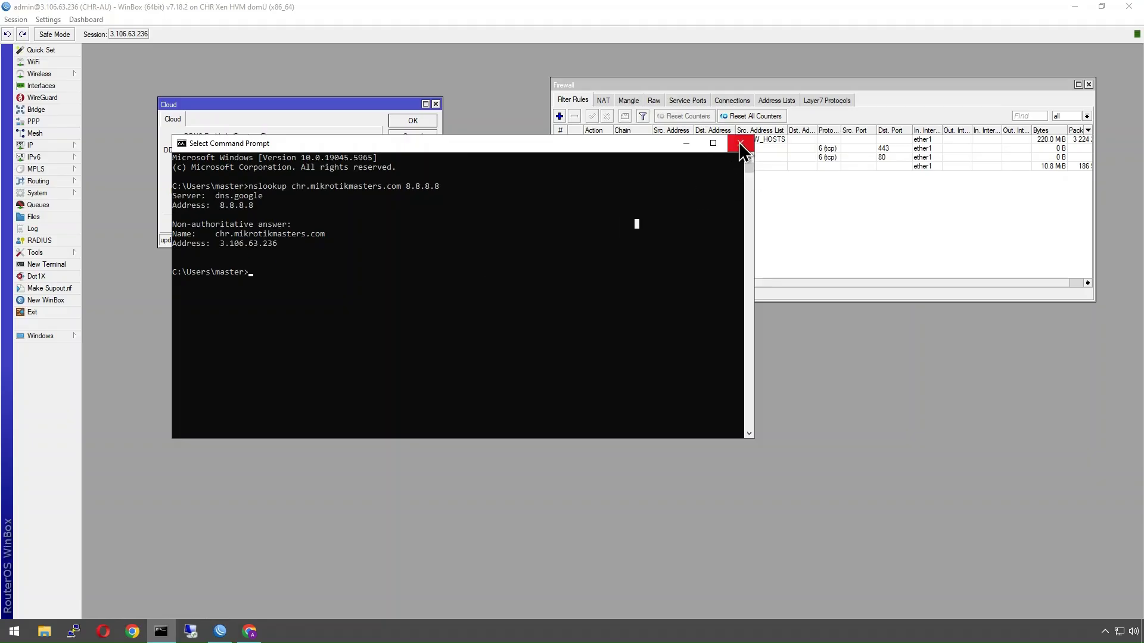
{"action": "left_click", "coordinate": [737, 146]}
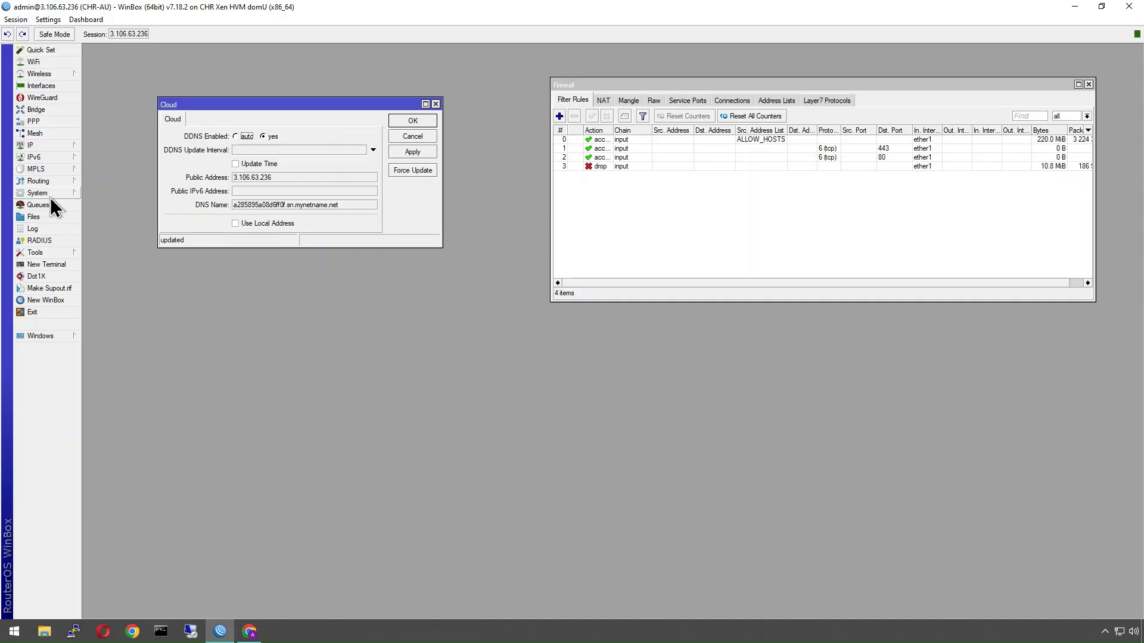
Open a router terminal and enter the command certificate/ enable-ssl-certificate dns-name= without running it
{"action": "left_click", "coordinate": [48, 266]}
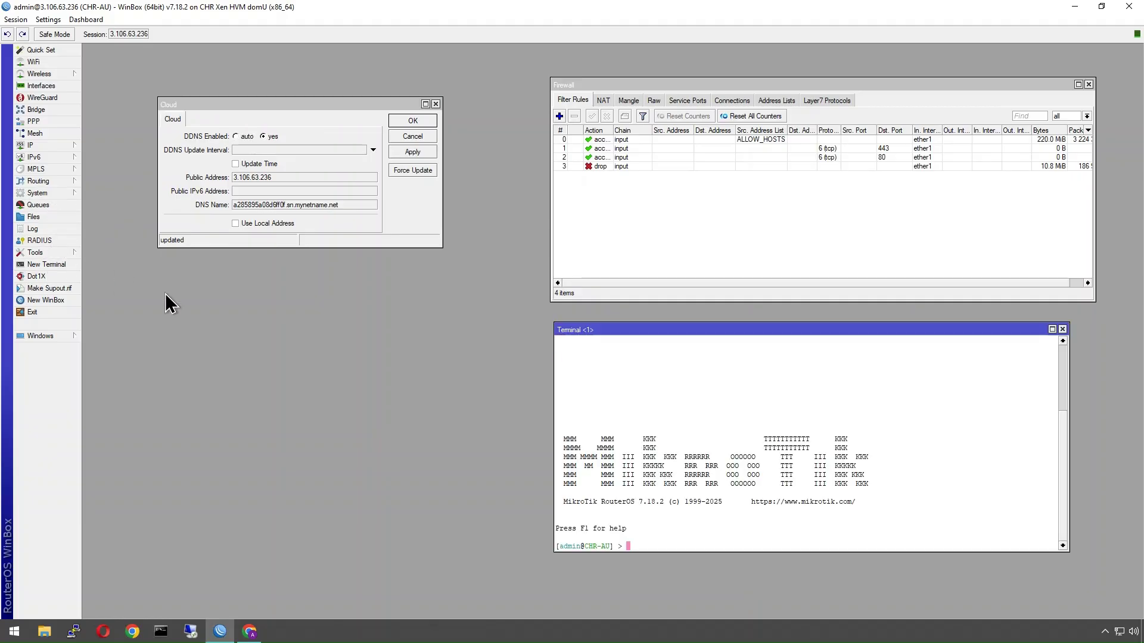
{"action": "left_click_drag", "start_coordinate": [620, 326], "coordinate": [352, 321]}
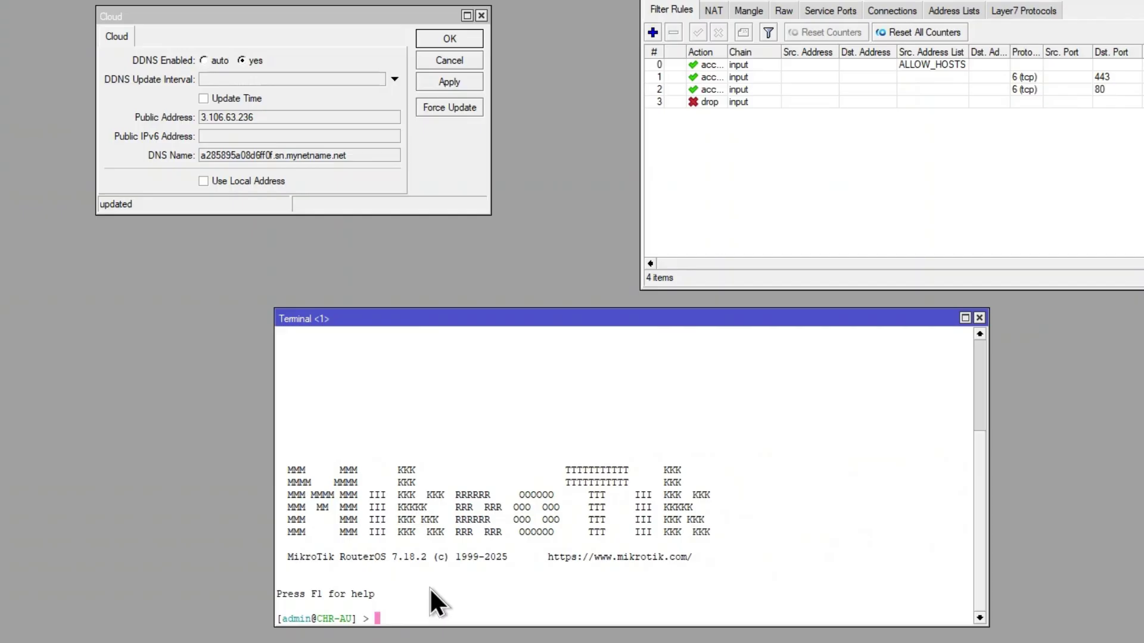
{"action": "type", "text": "certificate/ en"}
{"action": "key", "text": "Tab"}
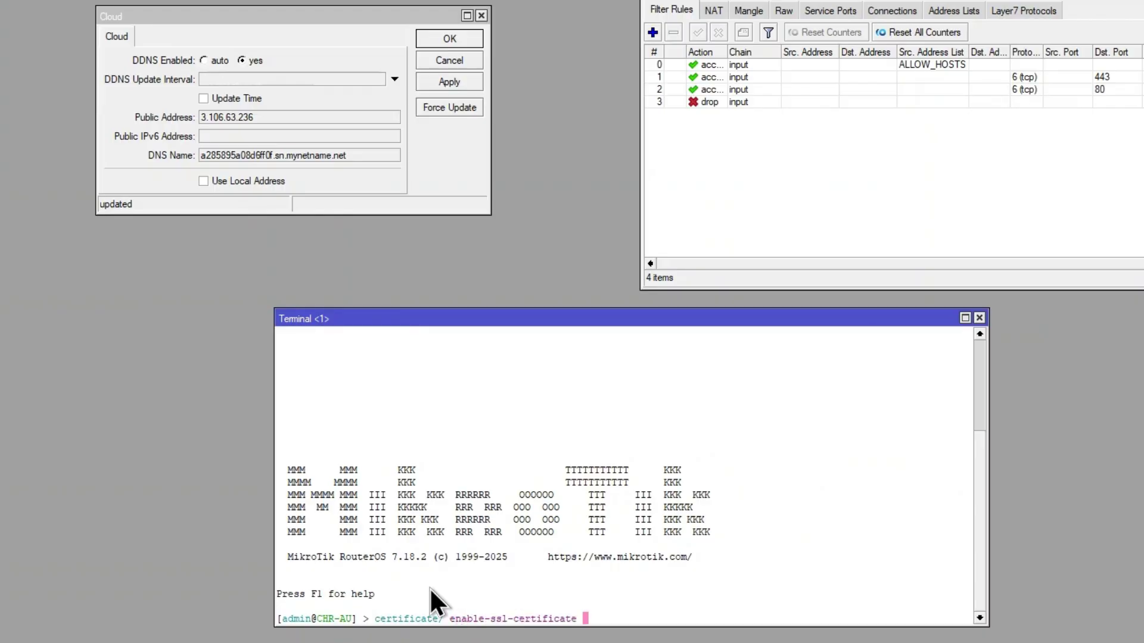
{"action": "type", "text": "dns-name="}
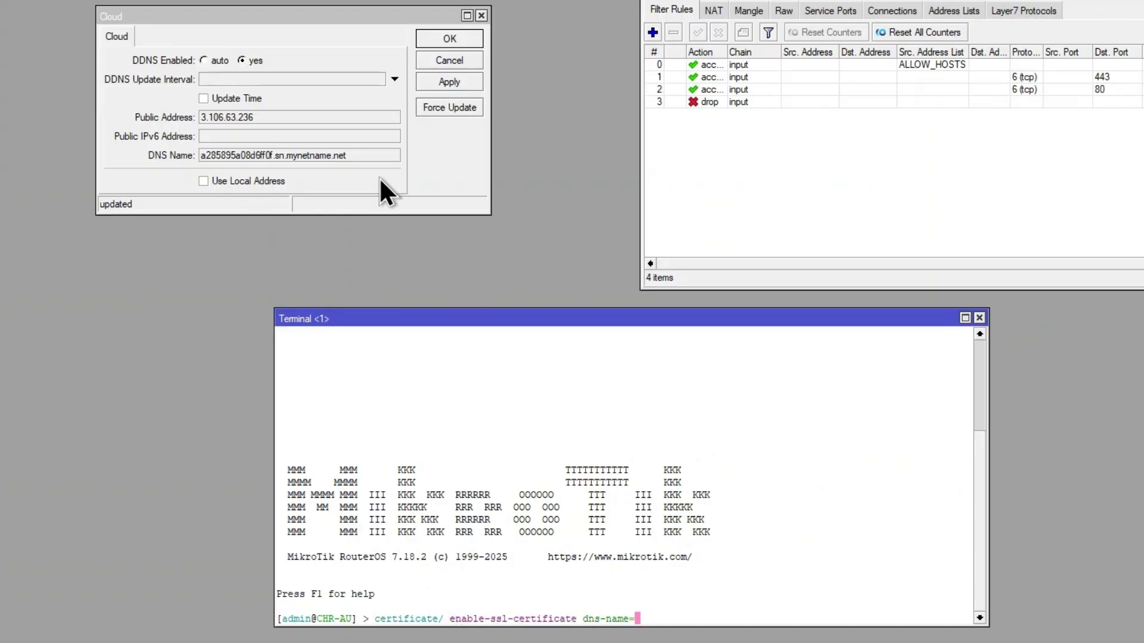
Copy the Cloud DNS name into the command's dns-name parameter and run it to issue the SSL certificate
{"action": "left_click_drag", "start_coordinate": [354, 159], "coordinate": [206, 162]}
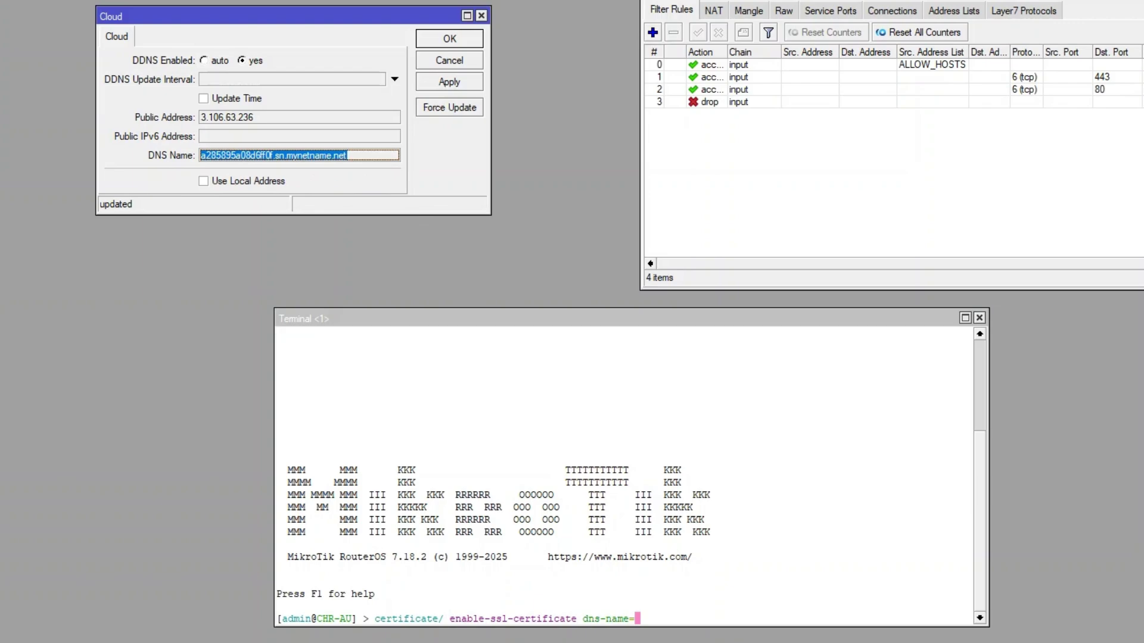
{"action": "right_click", "coordinate": [279, 156]}
{"action": "left_click", "coordinate": [306, 167]}
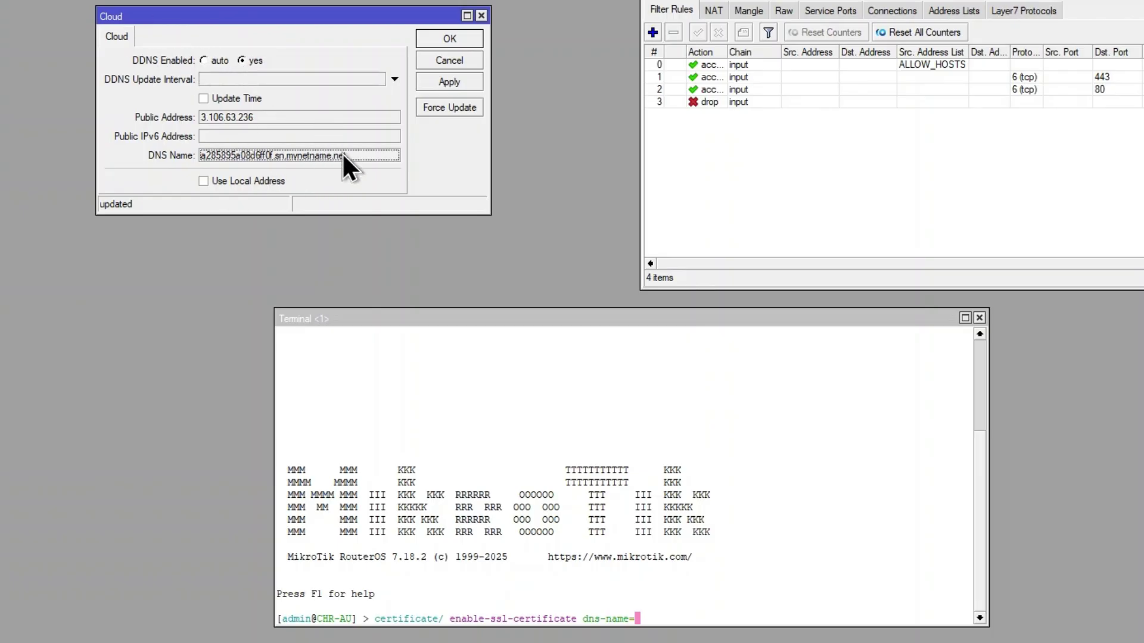
{"action": "right_click", "coordinate": [731, 569]}
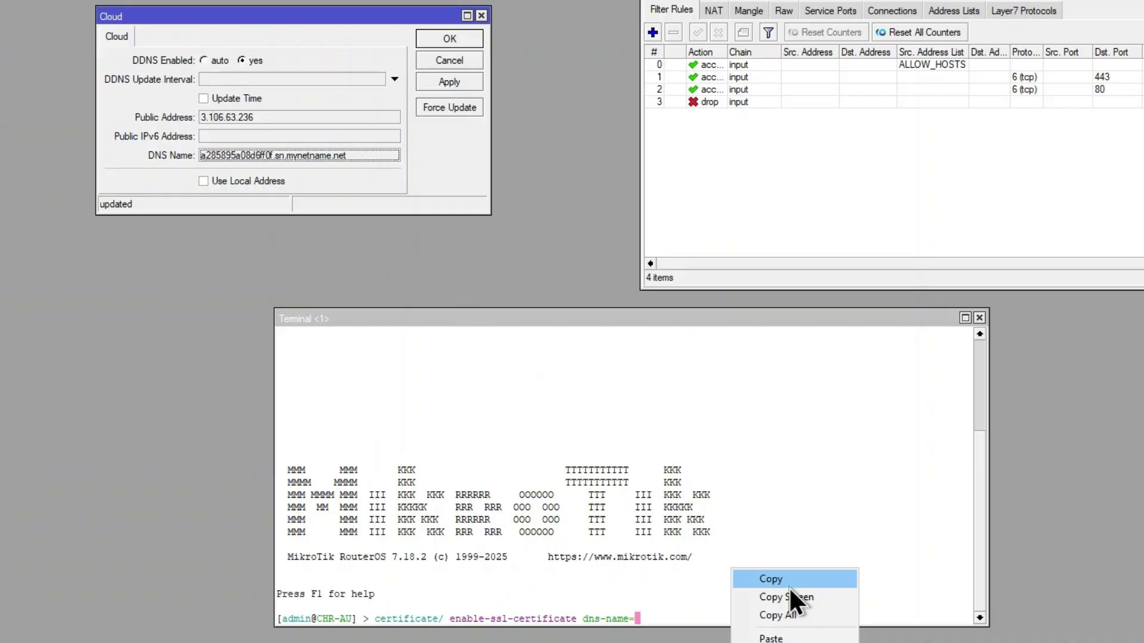
{"action": "left_click", "coordinate": [776, 639]}
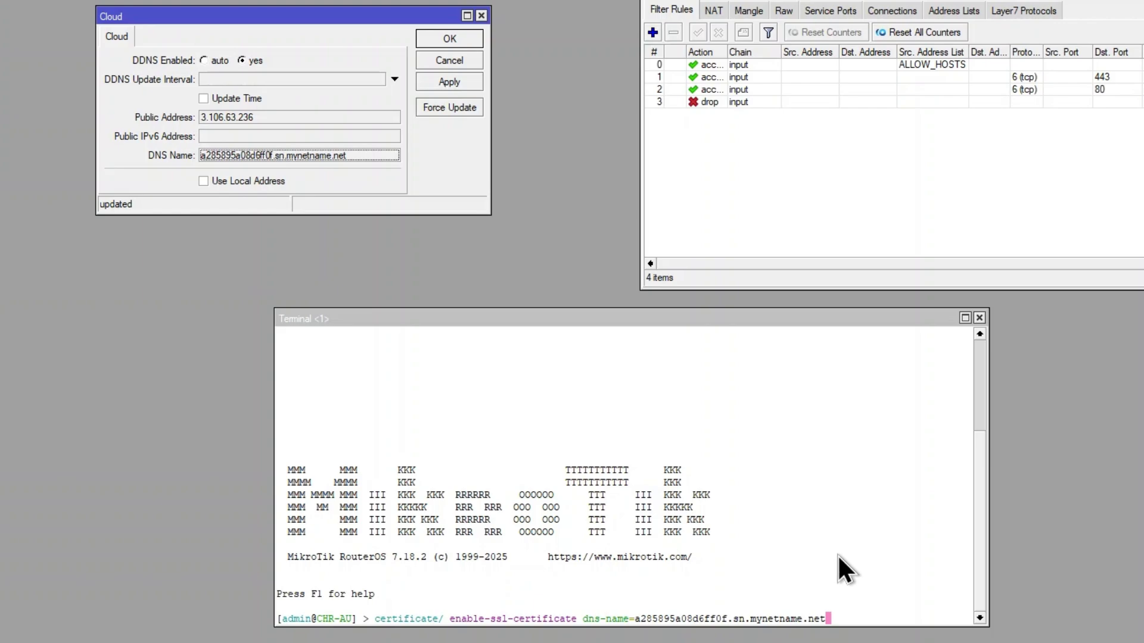
{"action": "left_click", "coordinate": [831, 605]}
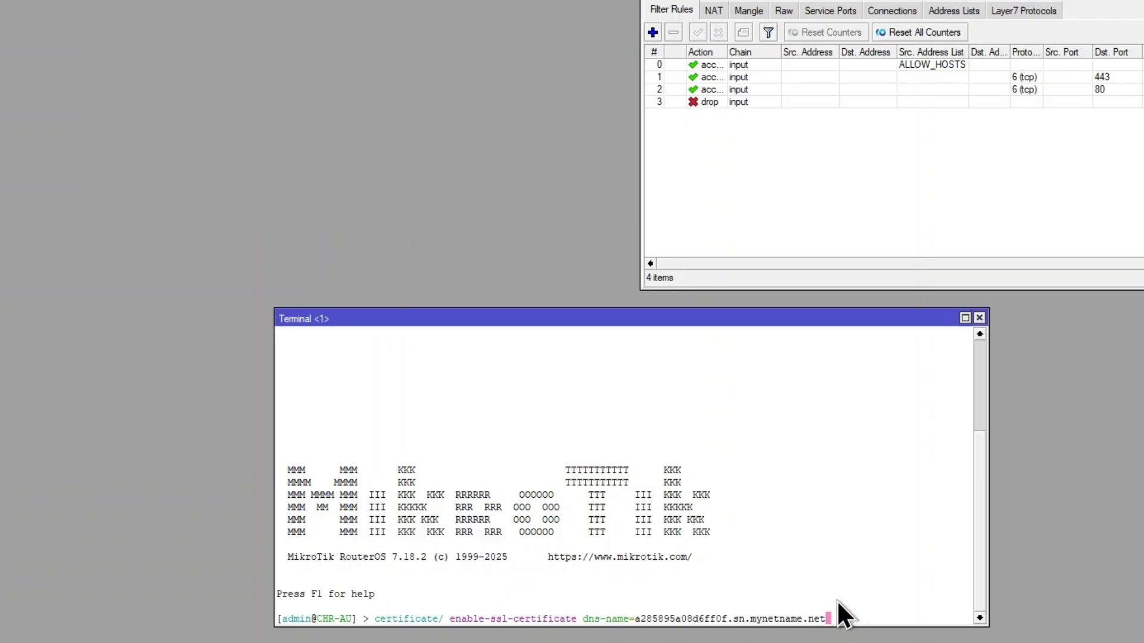
{"action": "key", "text": "Return"}
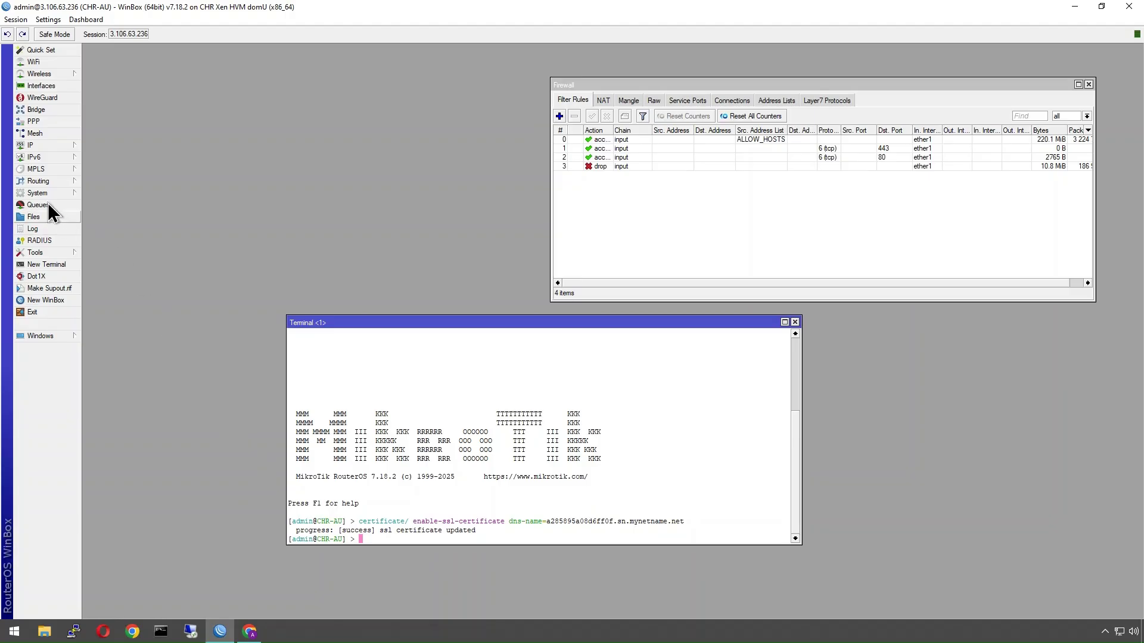
Open the router's certificate list to check the issued certificates
{"action": "left_click", "coordinate": [45, 192]}
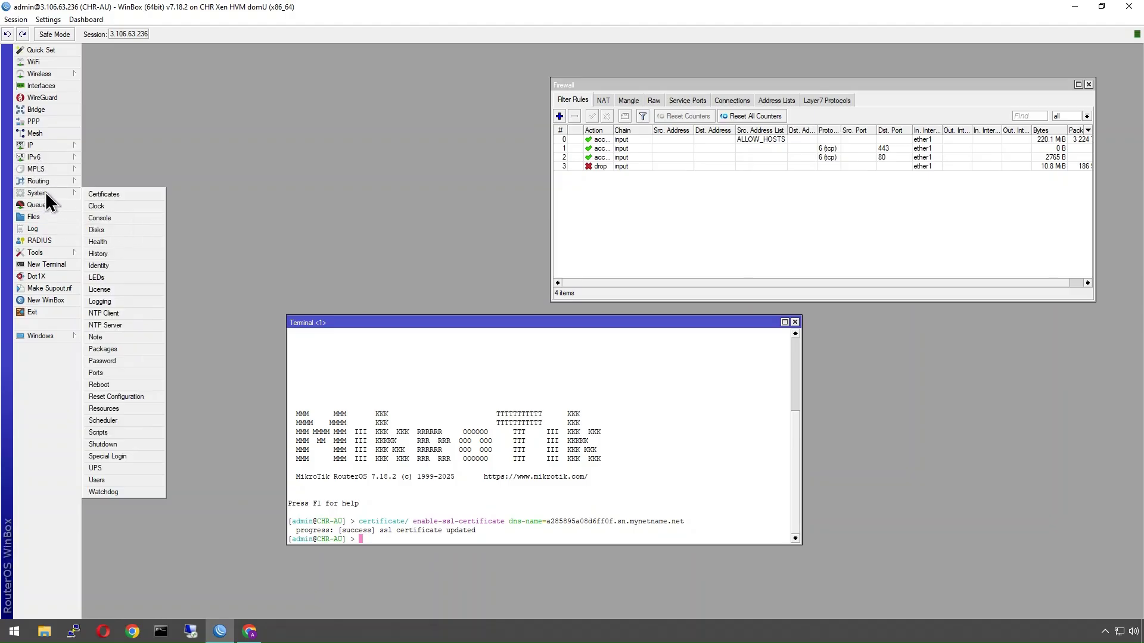
{"action": "left_click", "coordinate": [121, 195]}
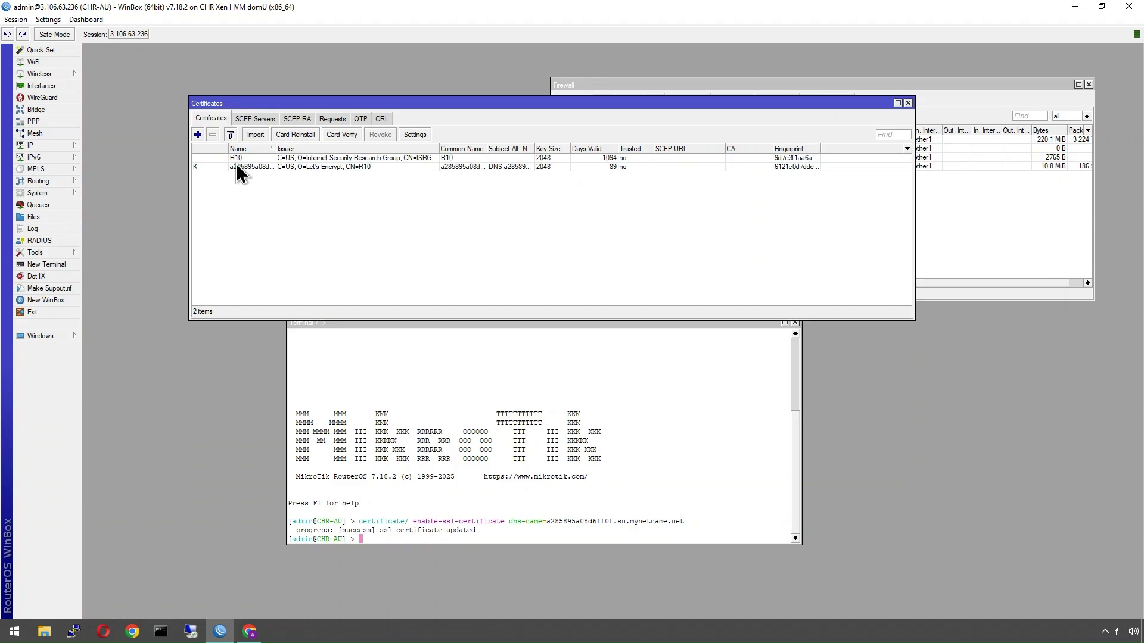
Widen the Common Name column to read the Let's Encrypt certificate's full name, and move the certificate list clear of the firewall rules
{"action": "left_click", "coordinate": [251, 167]}
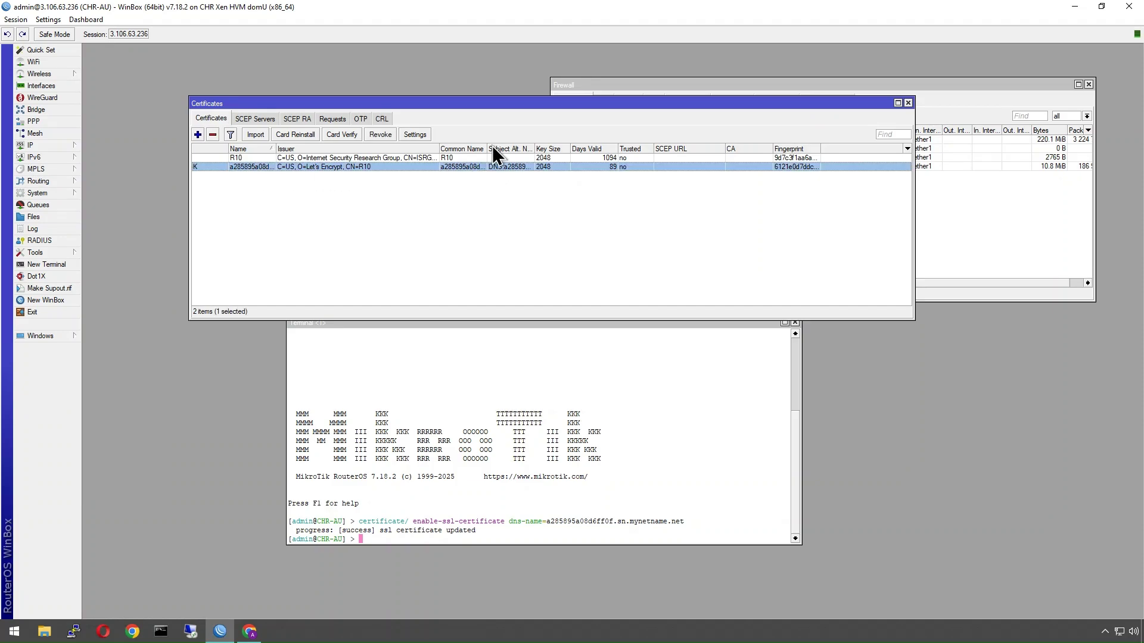
{"action": "left_click_drag", "start_coordinate": [486, 148], "coordinate": [579, 148]}
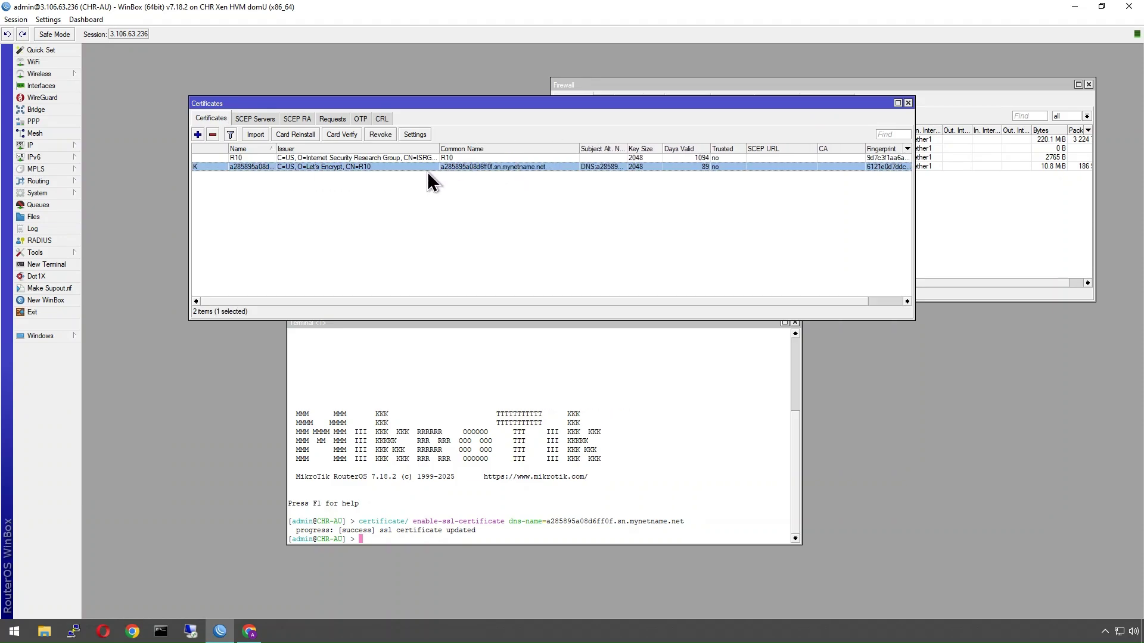
{"action": "left_click_drag", "start_coordinate": [549, 102], "coordinate": [563, 333]}
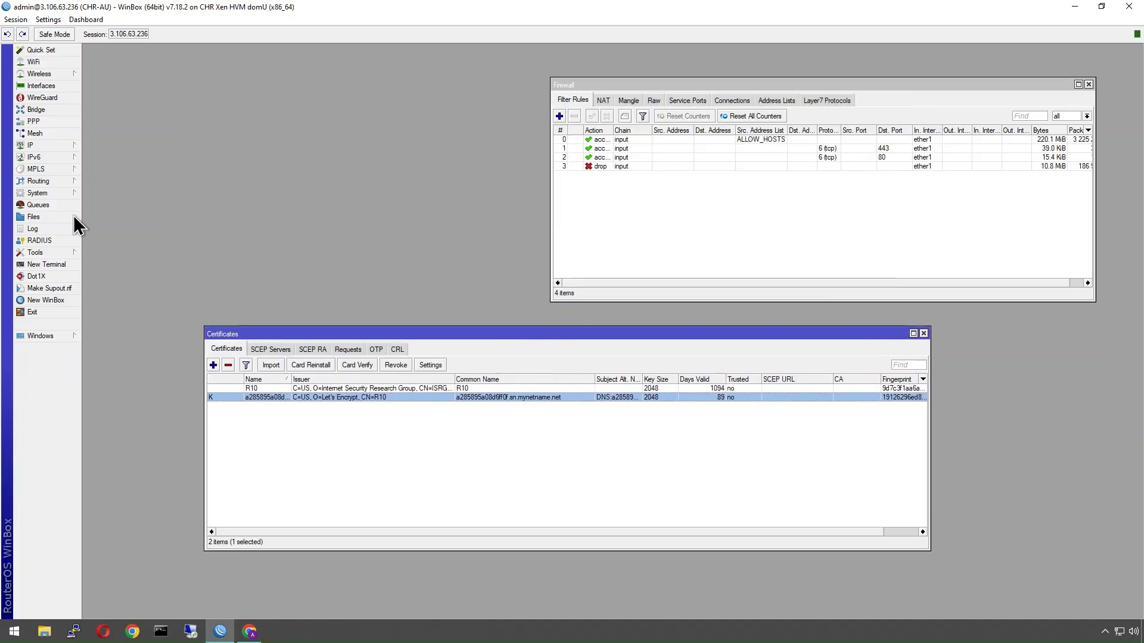
In the IP service list, assign the certificate a285895a08d6ff0f.sn.mynetname.net to the www-ssl service and place the list beside the firewall rules
{"action": "left_click", "coordinate": [74, 146]}
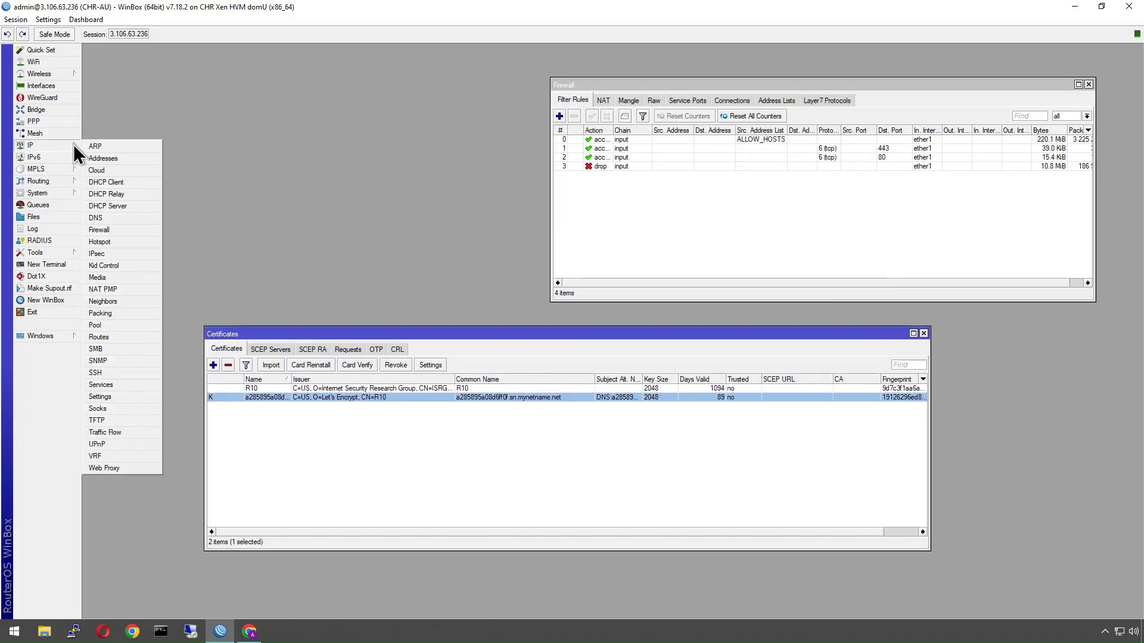
{"action": "left_click", "coordinate": [100, 384]}
{"action": "left_click", "coordinate": [699, 336]}
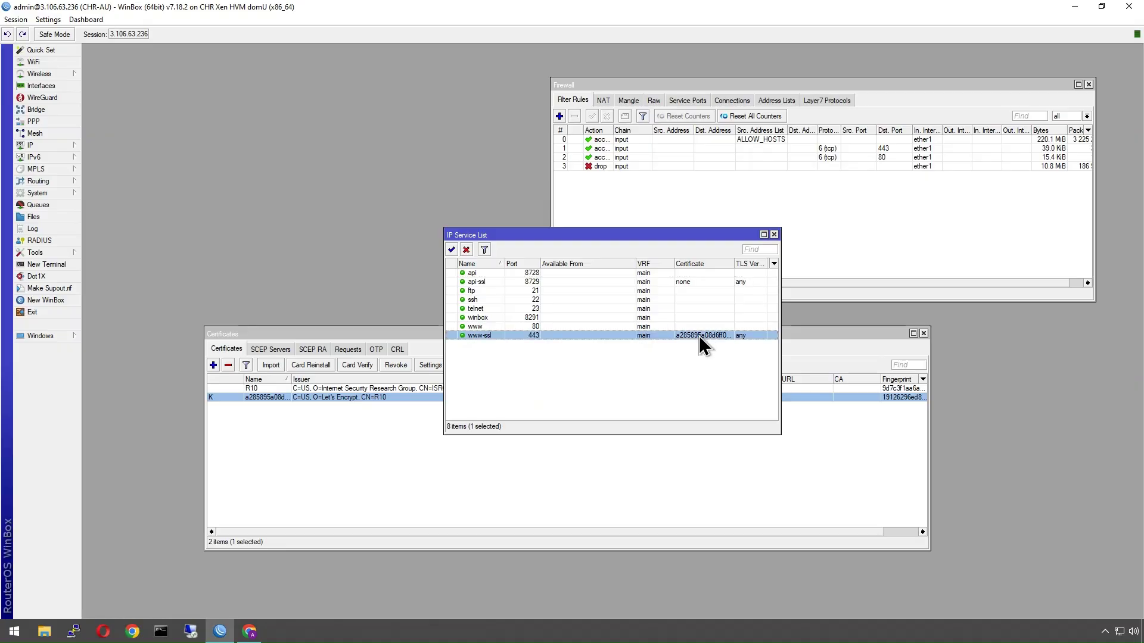
{"action": "left_click_drag", "start_coordinate": [733, 262], "coordinate": [743, 263]}
{"action": "double_click", "coordinate": [477, 337]}
{"action": "left_click", "coordinate": [611, 361]}
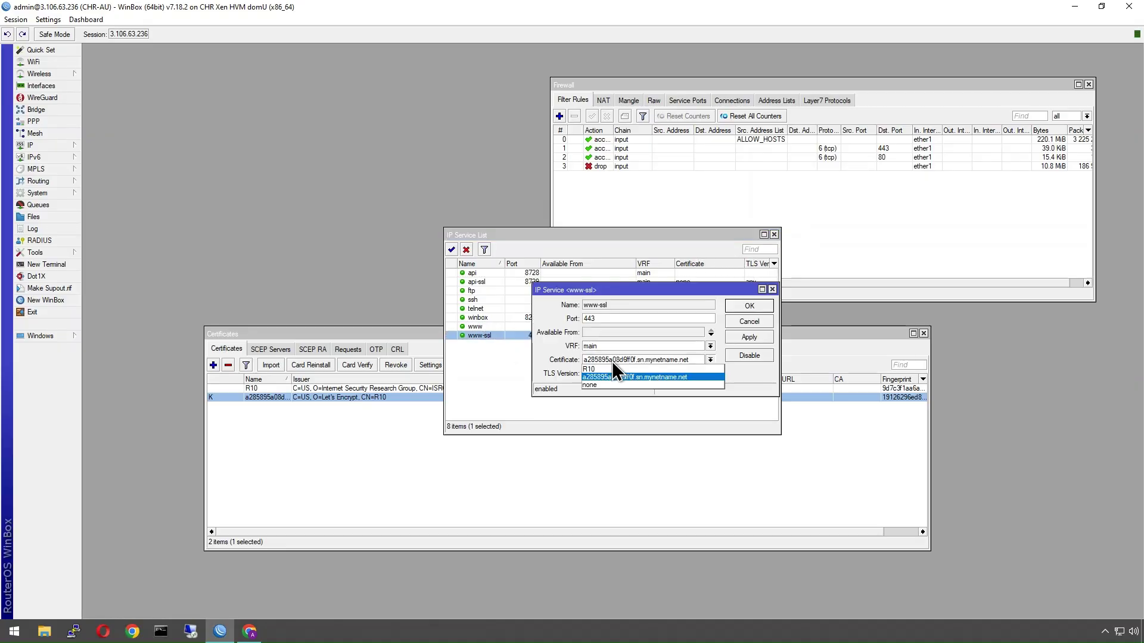
{"action": "left_click", "coordinate": [620, 377]}
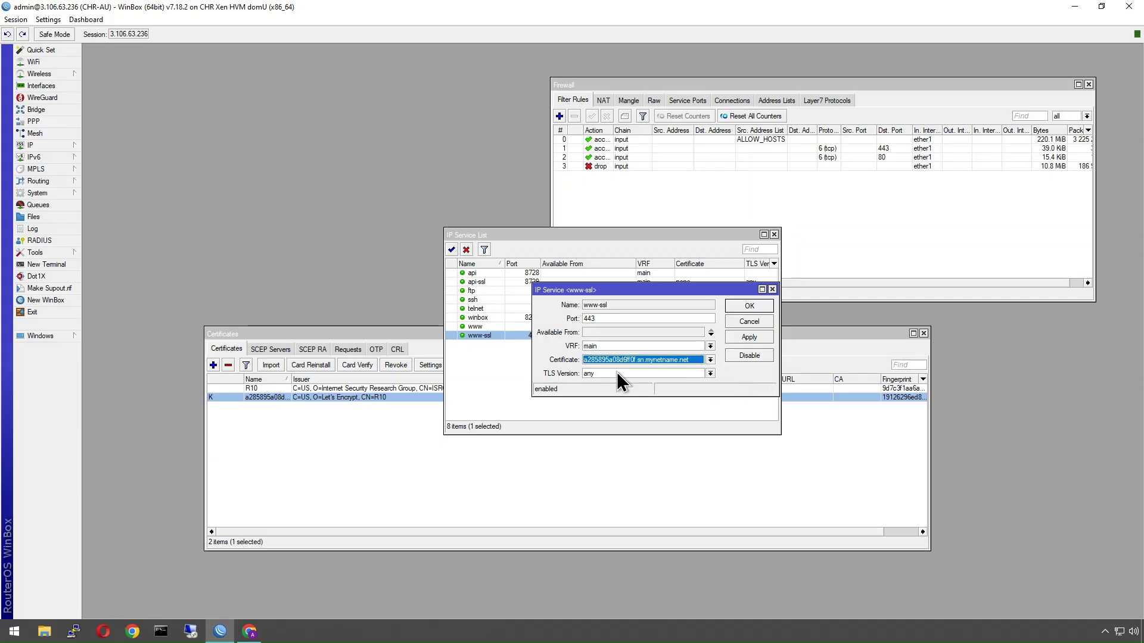
{"action": "left_click", "coordinate": [749, 306]}
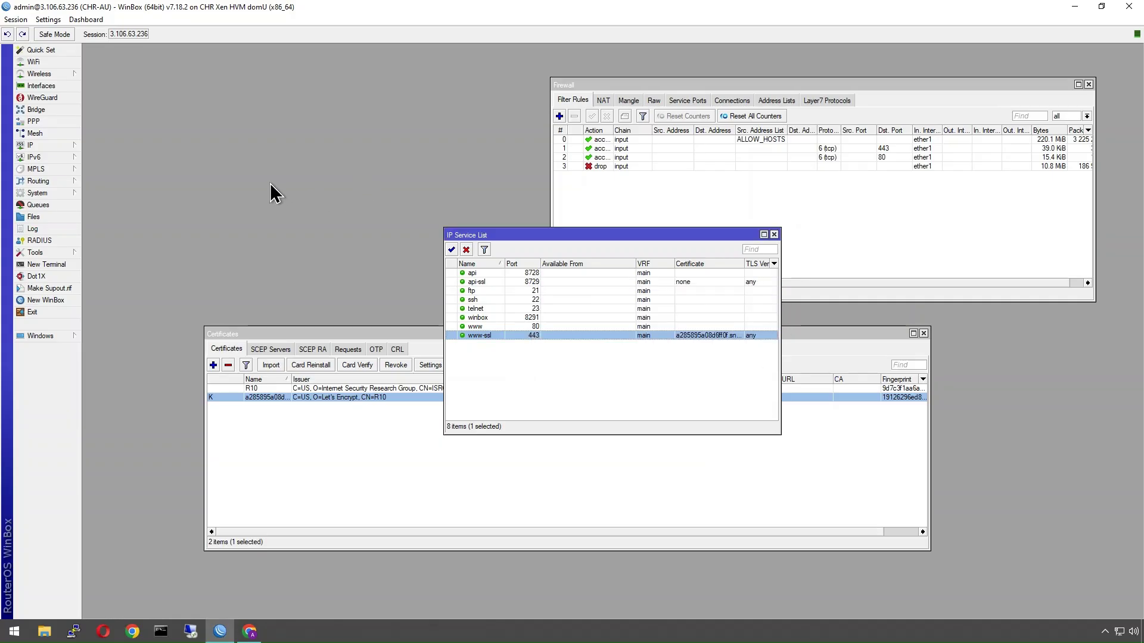
{"action": "left_click_drag", "start_coordinate": [577, 234], "coordinate": [311, 96]}
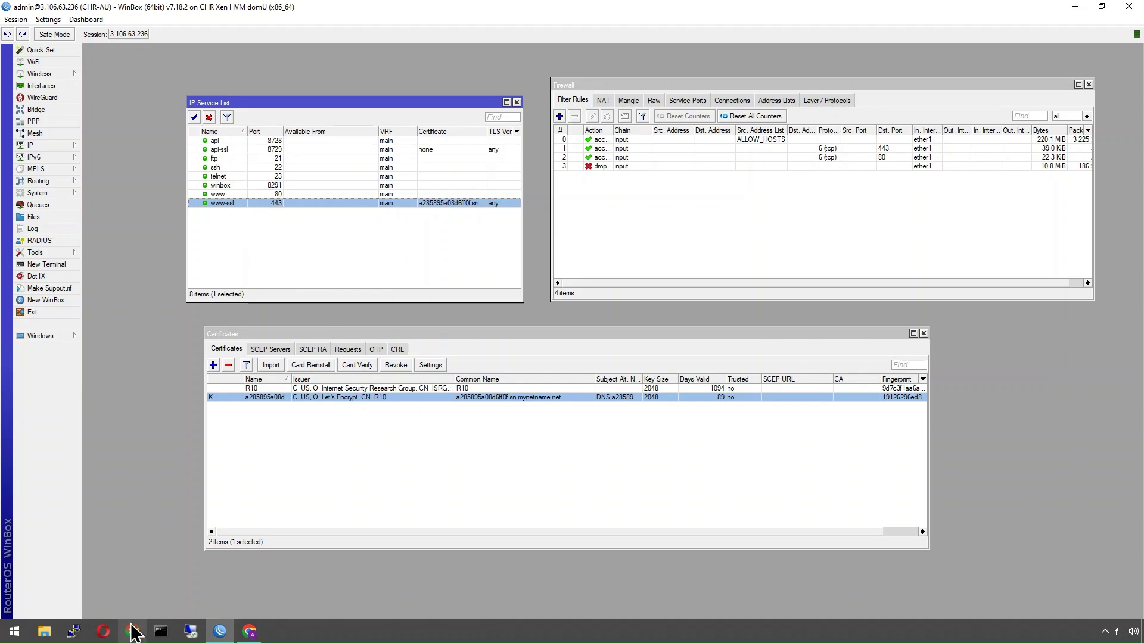
{"action": "left_click", "coordinate": [249, 631]}
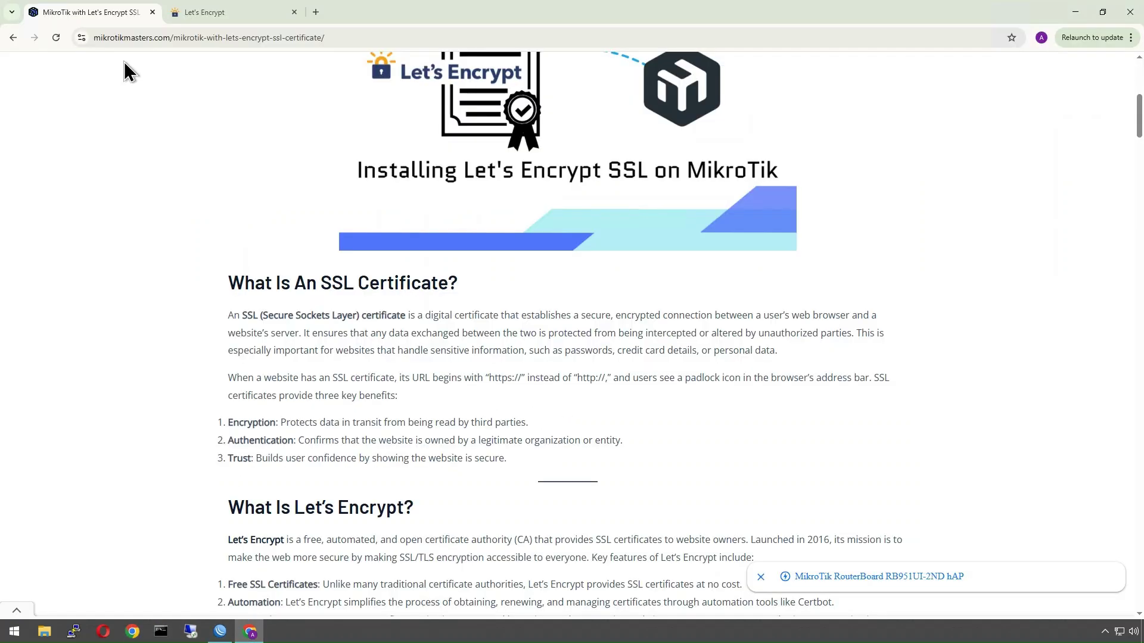
{"action": "left_click", "coordinate": [316, 13]}
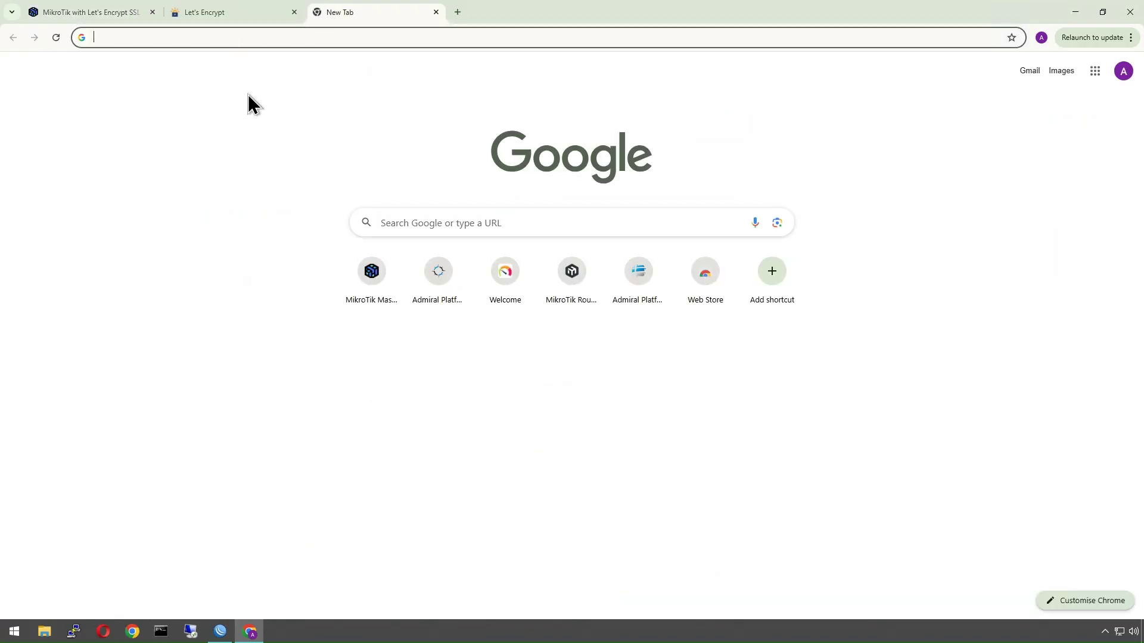
{"action": "key", "text": "ctrl+v"}
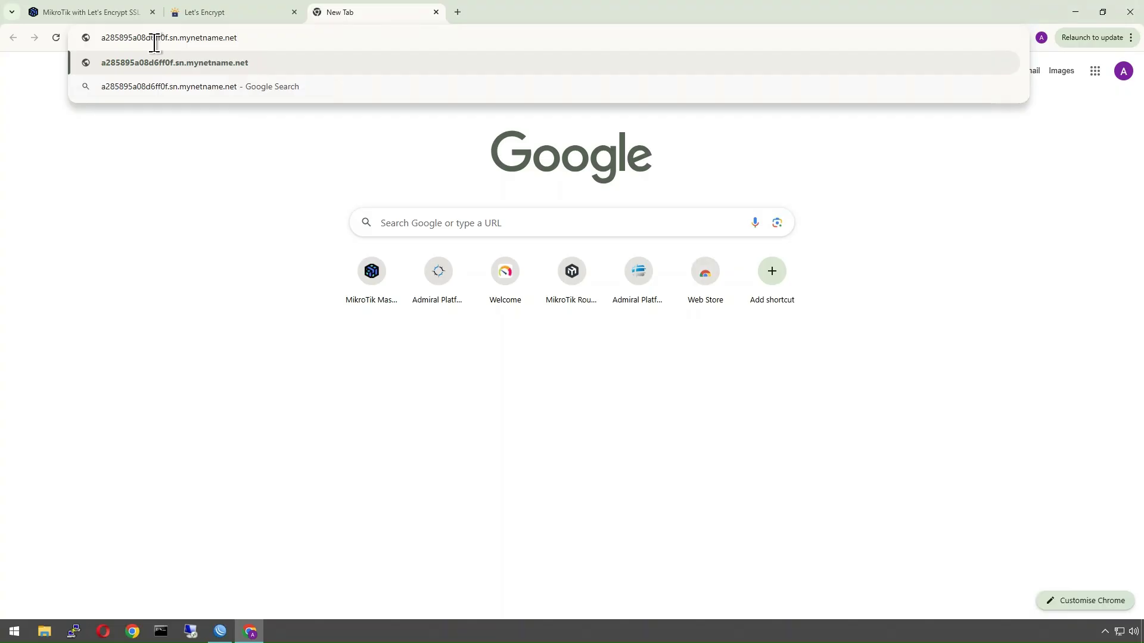
{"action": "key", "text": "Return"}
{"action": "left_click", "coordinate": [141, 39]}
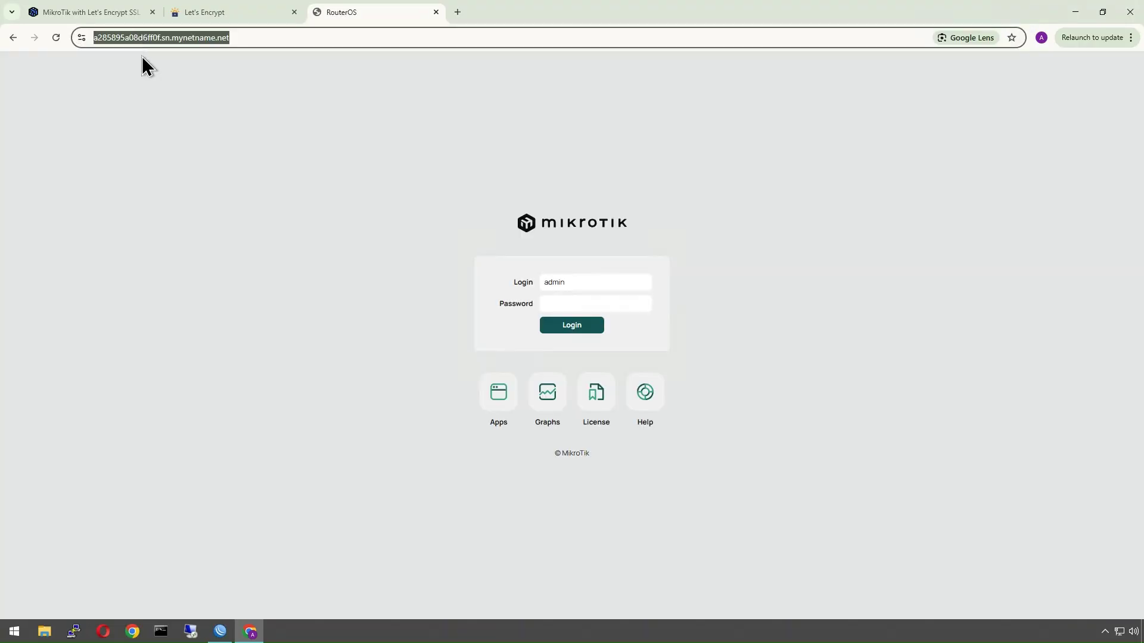
View the router page's connection security and certificate details, check the issuing organisation, and close the certificate viewer
{"action": "left_click", "coordinate": [81, 38]}
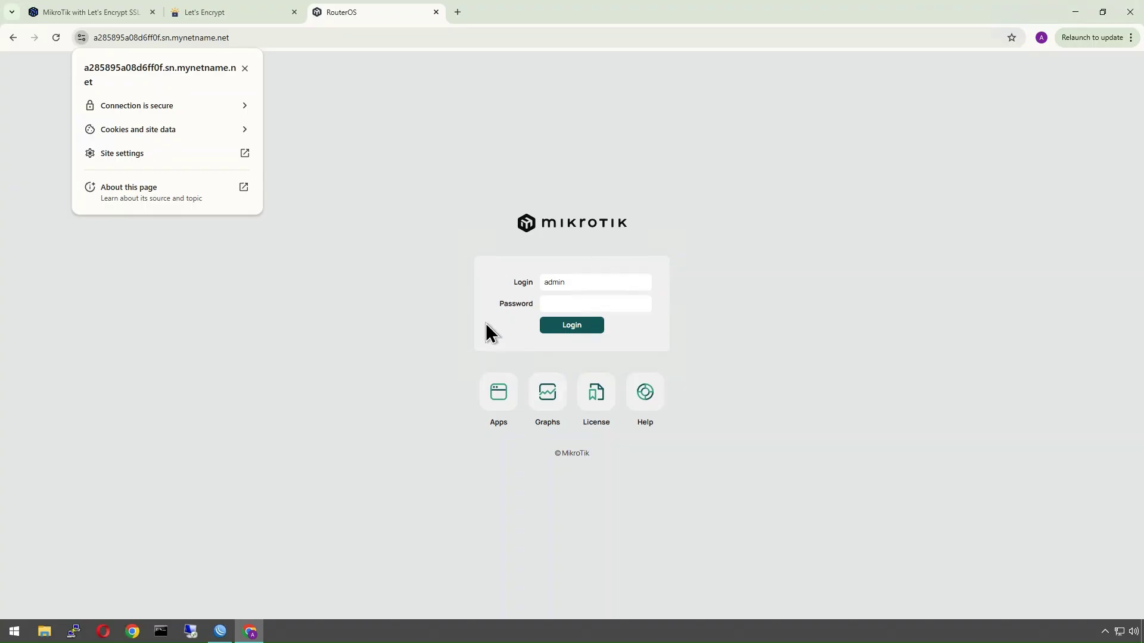
{"action": "left_click", "coordinate": [120, 111]}
{"action": "left_click", "coordinate": [124, 171]}
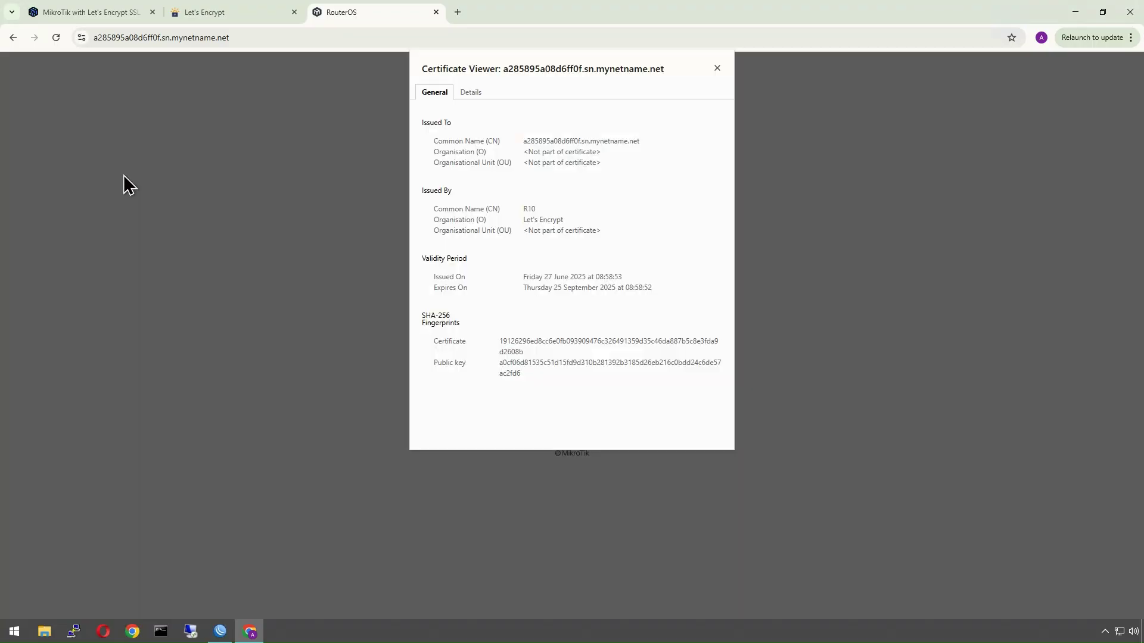
{"action": "left_click_drag", "start_coordinate": [564, 220], "coordinate": [533, 221]}
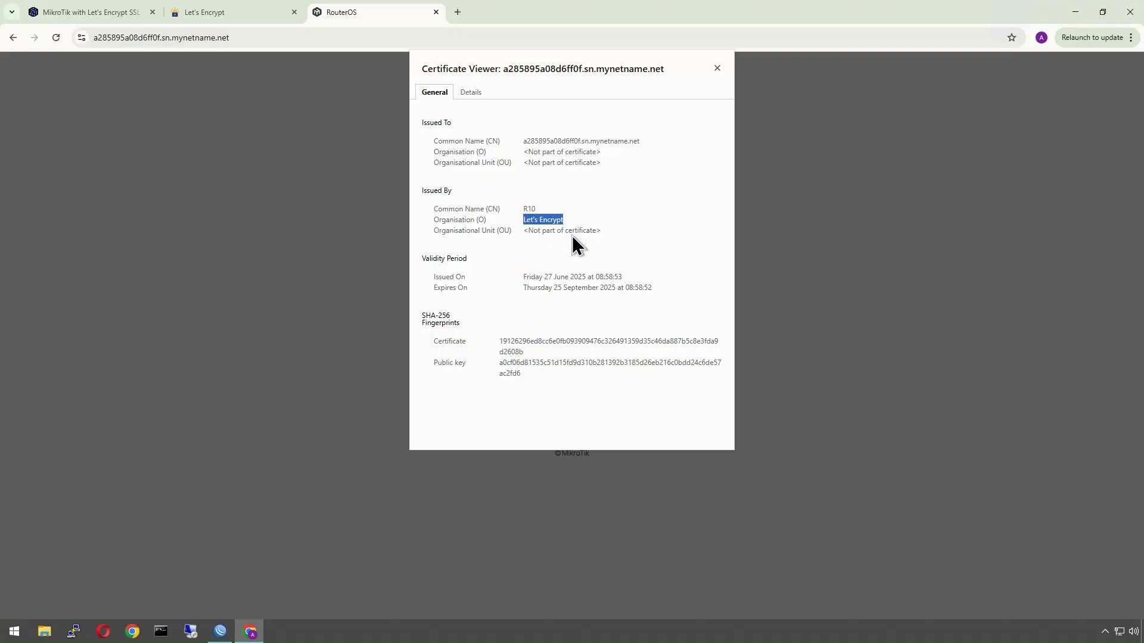
{"action": "left_click", "coordinate": [556, 251]}
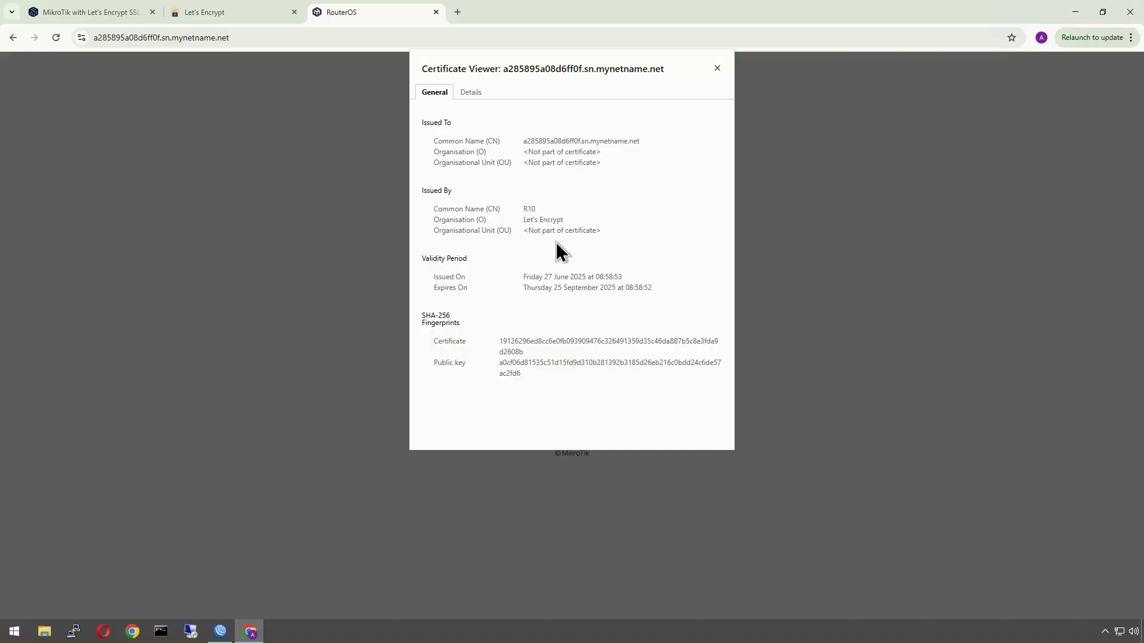
{"action": "left_click", "coordinate": [717, 68]}
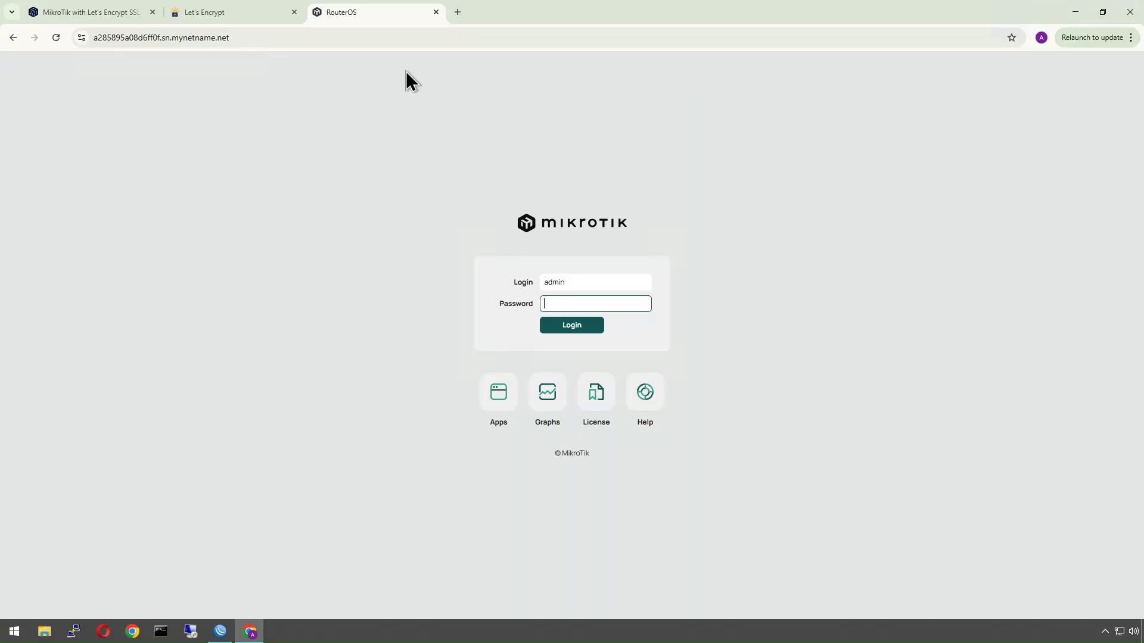
Return to WinBox and review the port 443 and port 80 accept rules with the Action column widened
{"action": "left_click", "coordinate": [220, 631]}
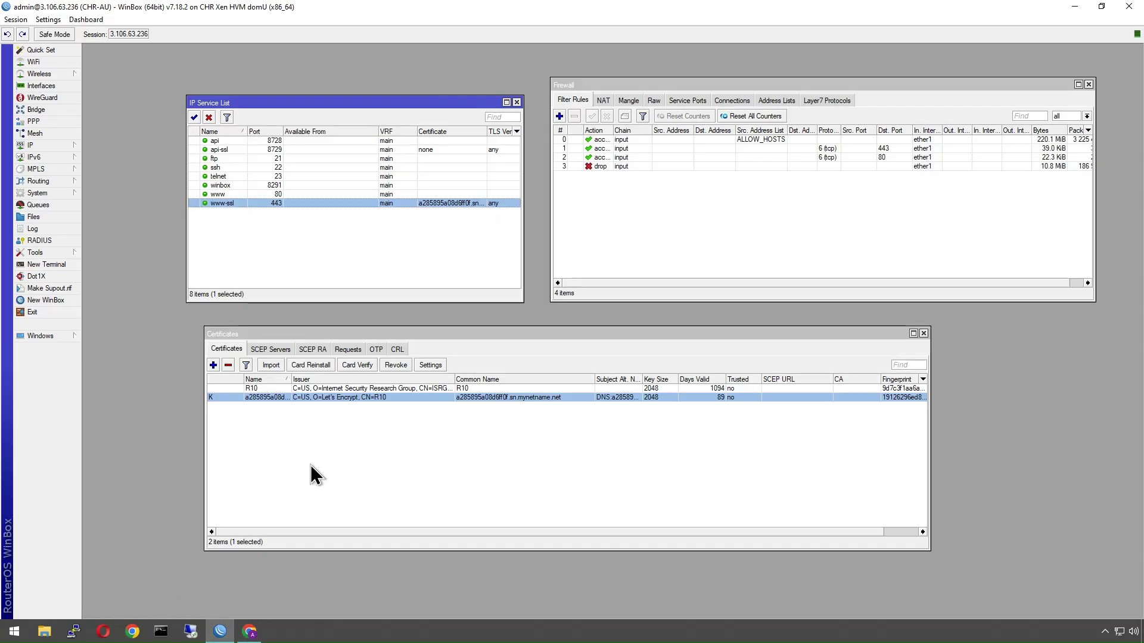
{"action": "left_click", "coordinate": [720, 397]}
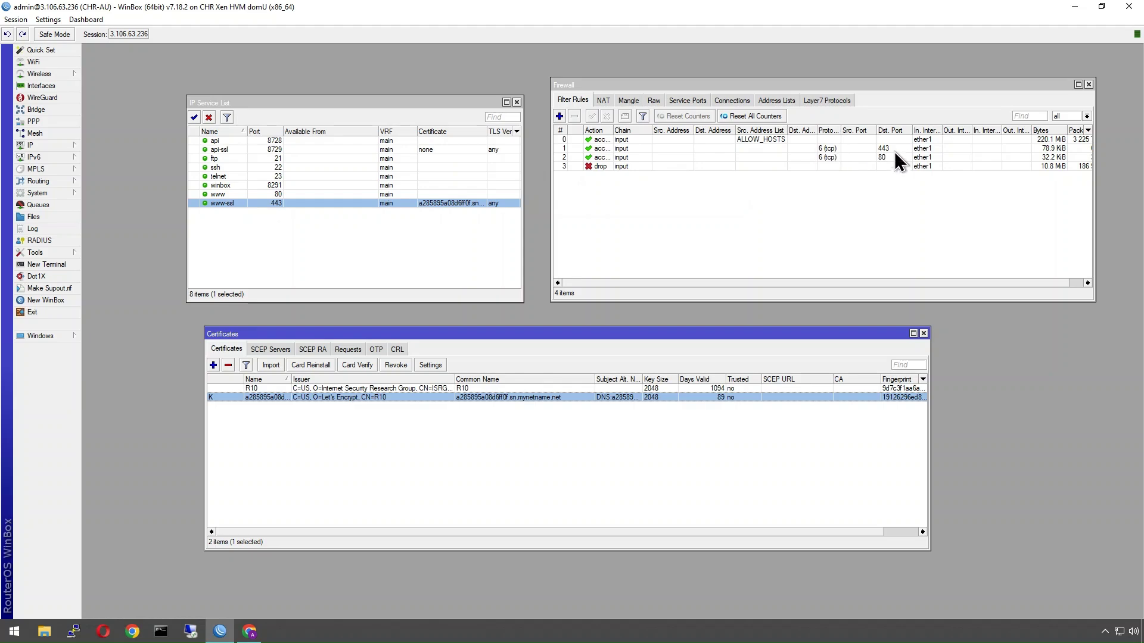
{"action": "left_click", "coordinate": [632, 150]}
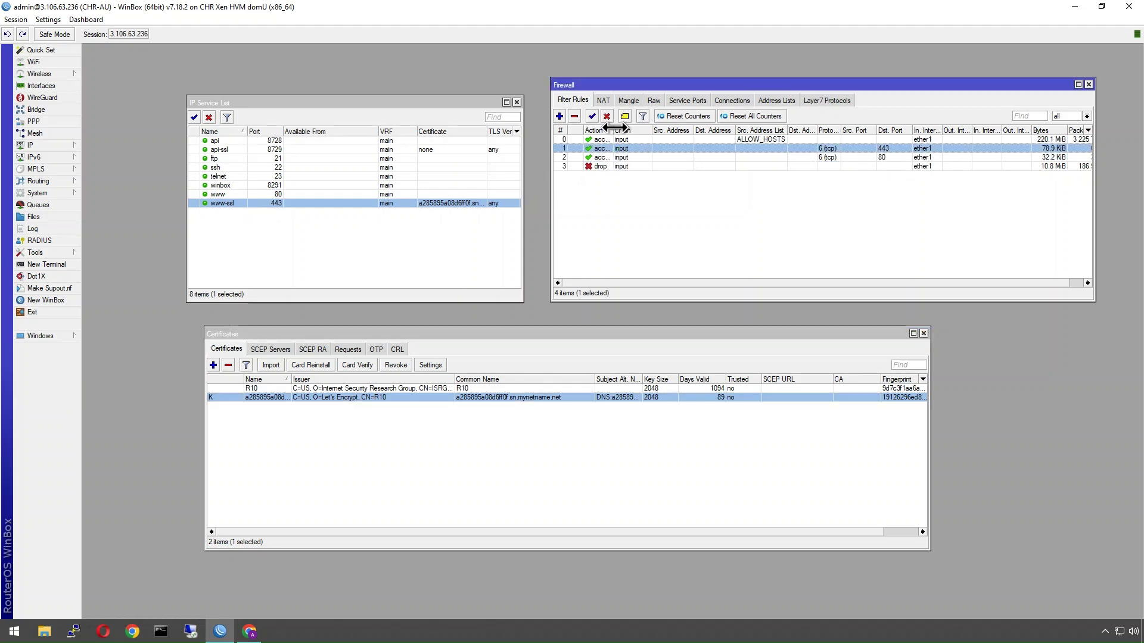
{"action": "left_click_drag", "start_coordinate": [614, 128], "coordinate": [635, 128]}
{"action": "left_click", "coordinate": [666, 157]}
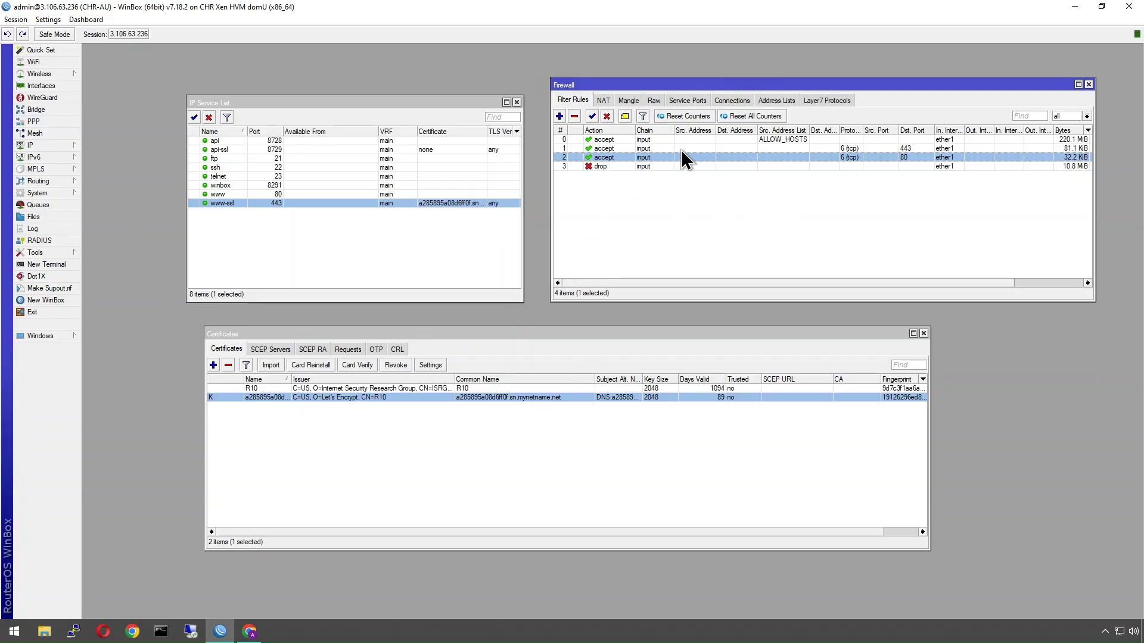
{"action": "left_click", "coordinate": [702, 149]}
{"action": "left_click", "coordinate": [706, 156]}
Add the comment "lets encypt" to the port 443 accept rule, copying the comment text before saving it
{"action": "left_click", "coordinate": [618, 149]}
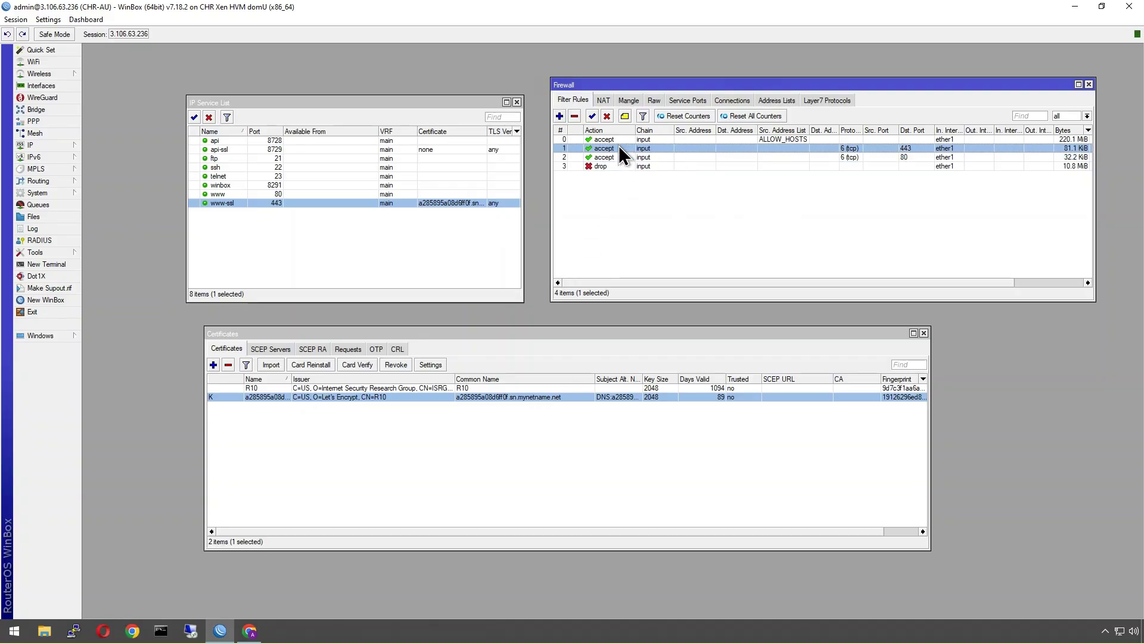
{"action": "left_click", "coordinate": [623, 117]}
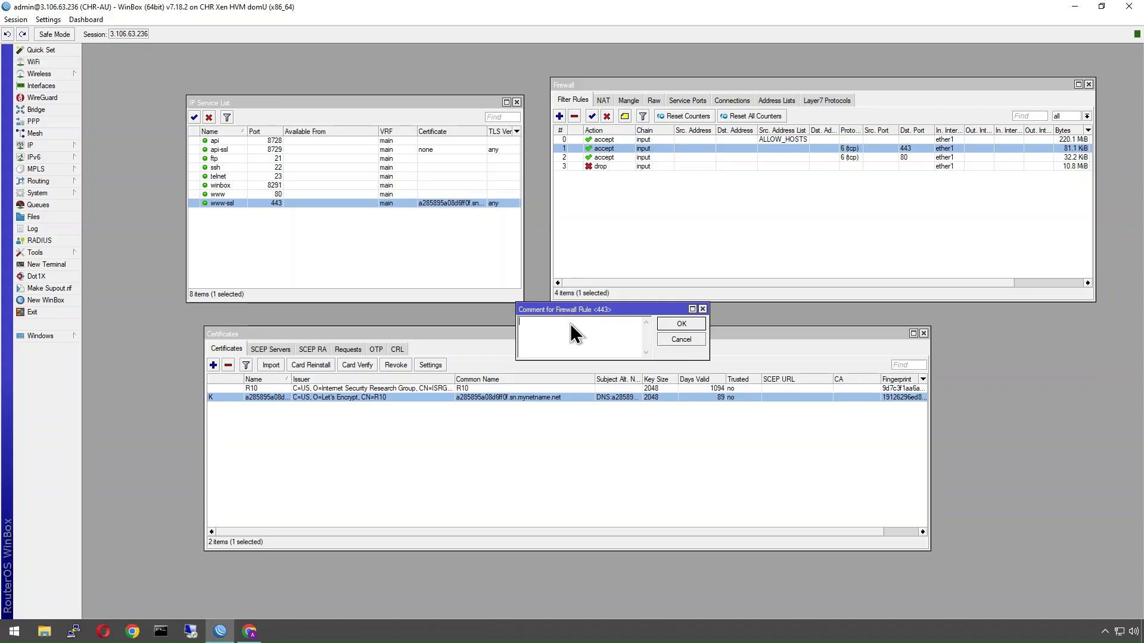
{"action": "type", "text": "lets"}
{"action": "type", "text": " encyp"}
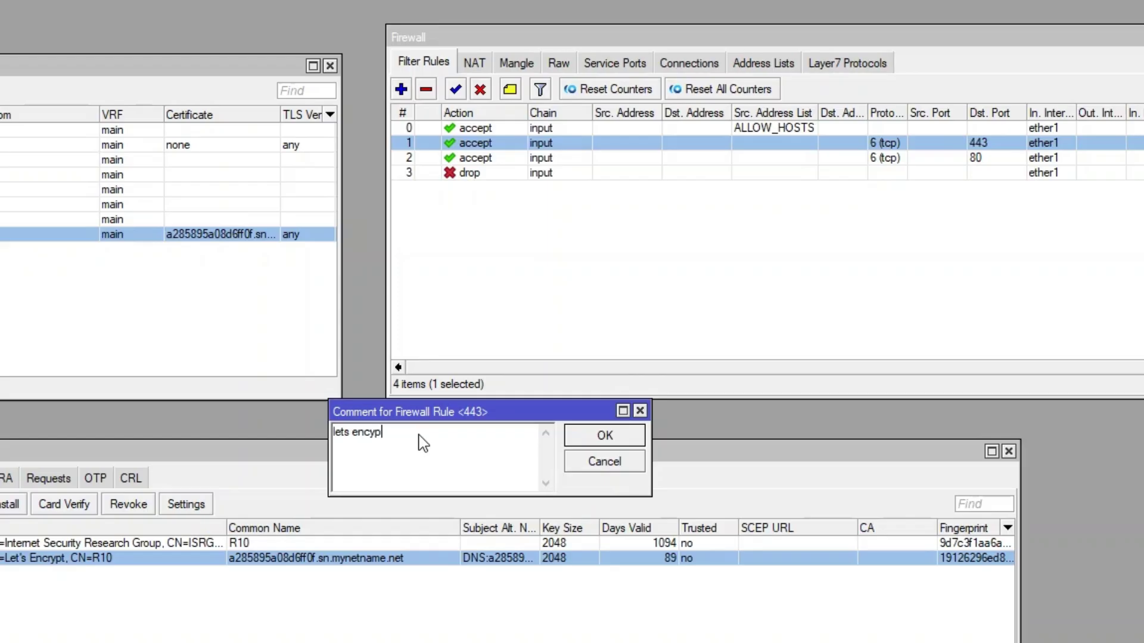
{"action": "type", "text": "t"}
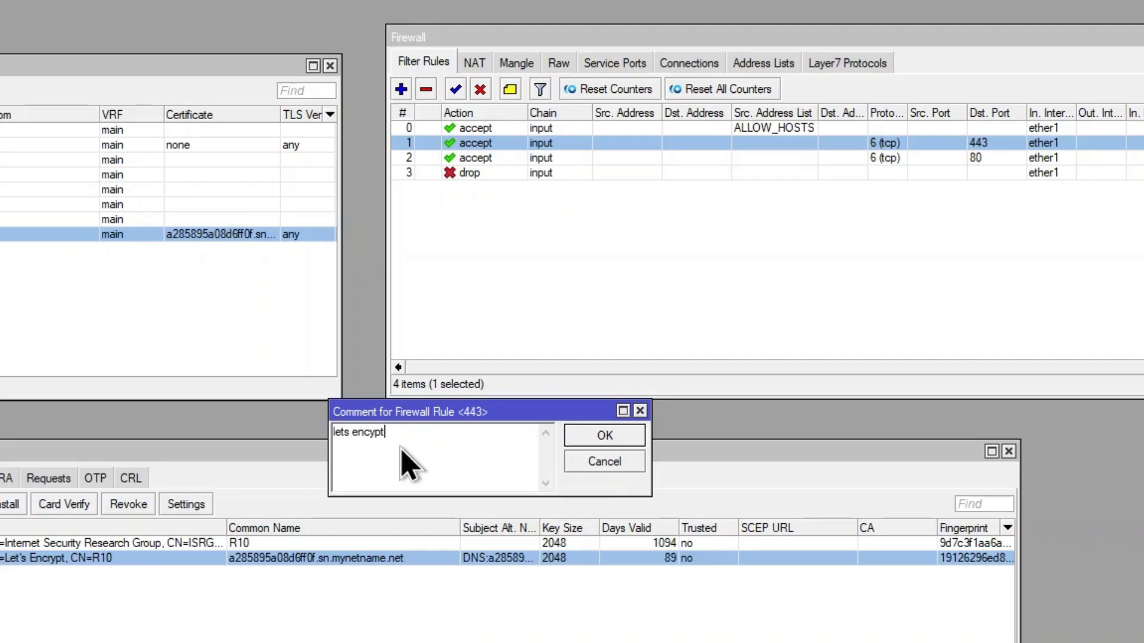
{"action": "left_click_drag", "start_coordinate": [401, 450], "coordinate": [307, 439]}
{"action": "key", "text": "ctrl+c"}
{"action": "left_click", "coordinate": [603, 435]}
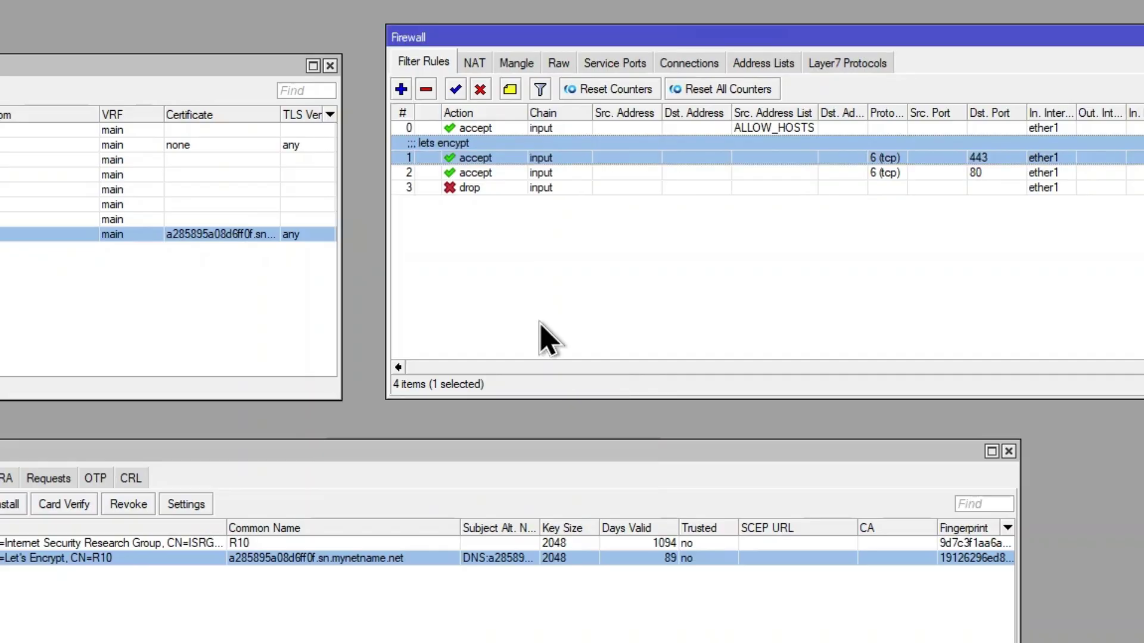
Add the copied comment "lets encypt" to the port 80 accept rule and clear the rule selection
{"action": "left_click", "coordinate": [475, 173]}
{"action": "left_click", "coordinate": [509, 89]}
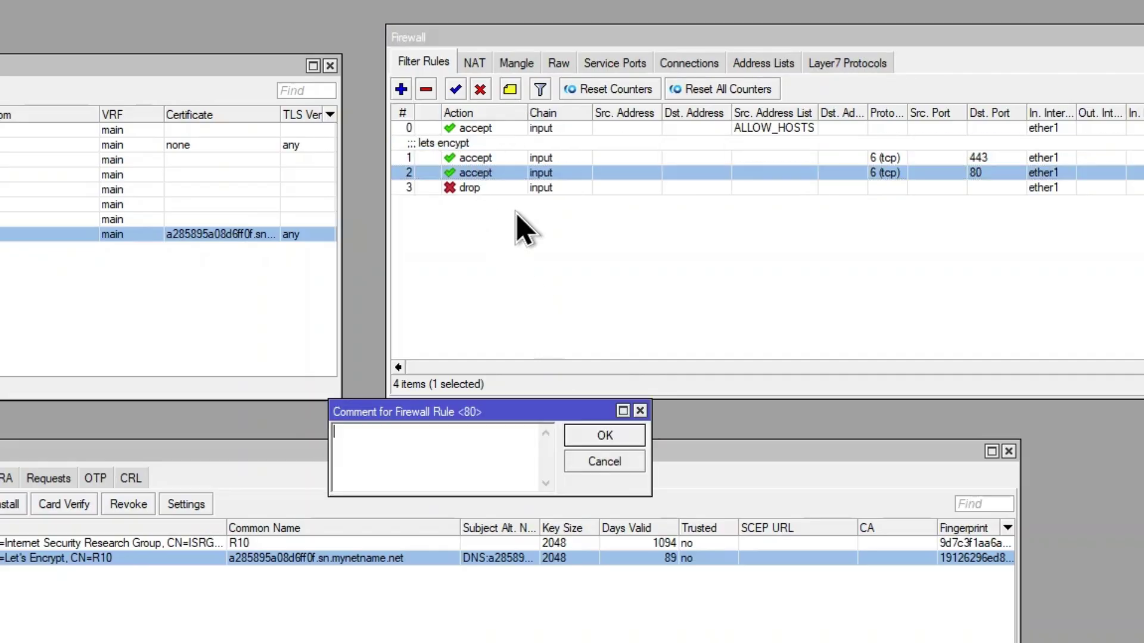
{"action": "key", "text": "ctrl+v"}
{"action": "left_click", "coordinate": [598, 439]}
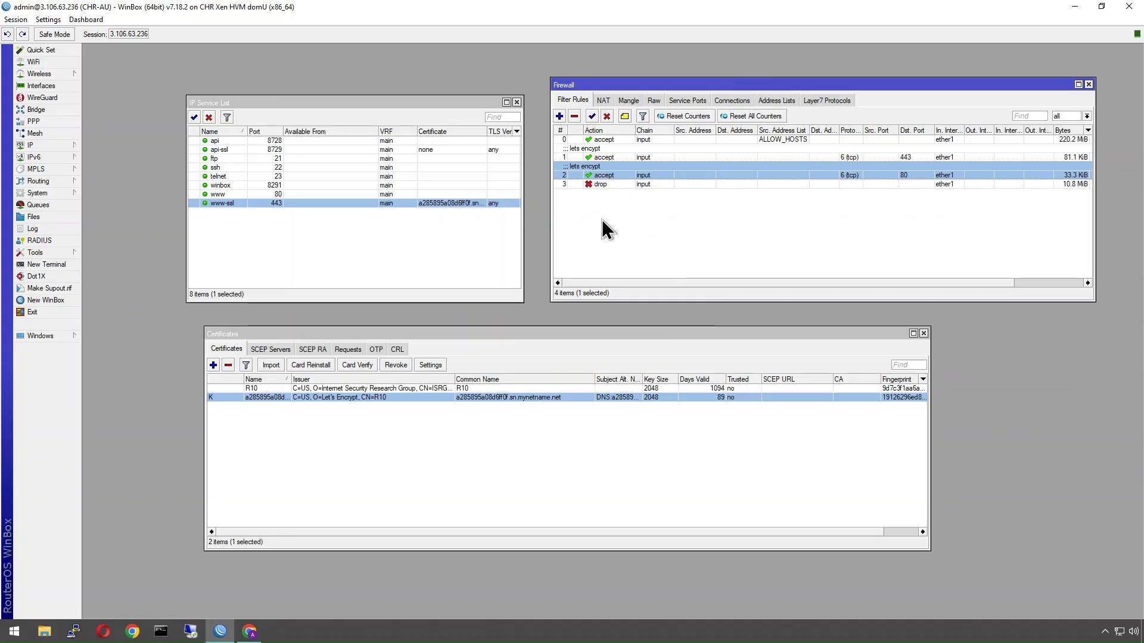
{"action": "left_click", "coordinate": [471, 263]}
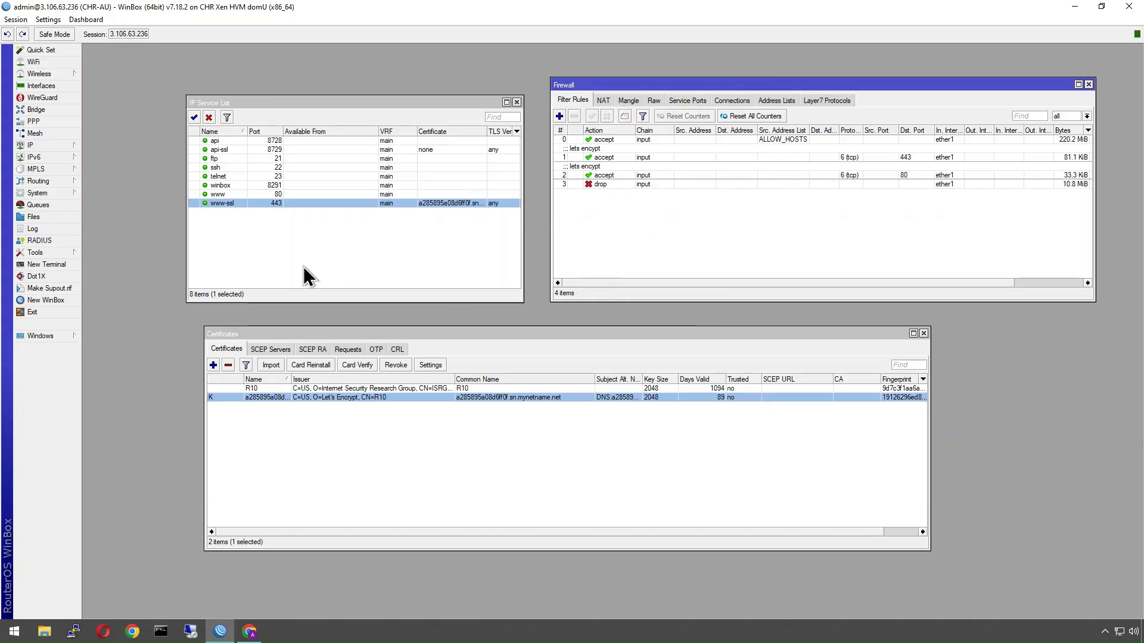
Open the router's script list and start a new script with Don't Require Permissions enabled
{"action": "left_click", "coordinate": [46, 193]}
{"action": "left_click", "coordinate": [95, 434]}
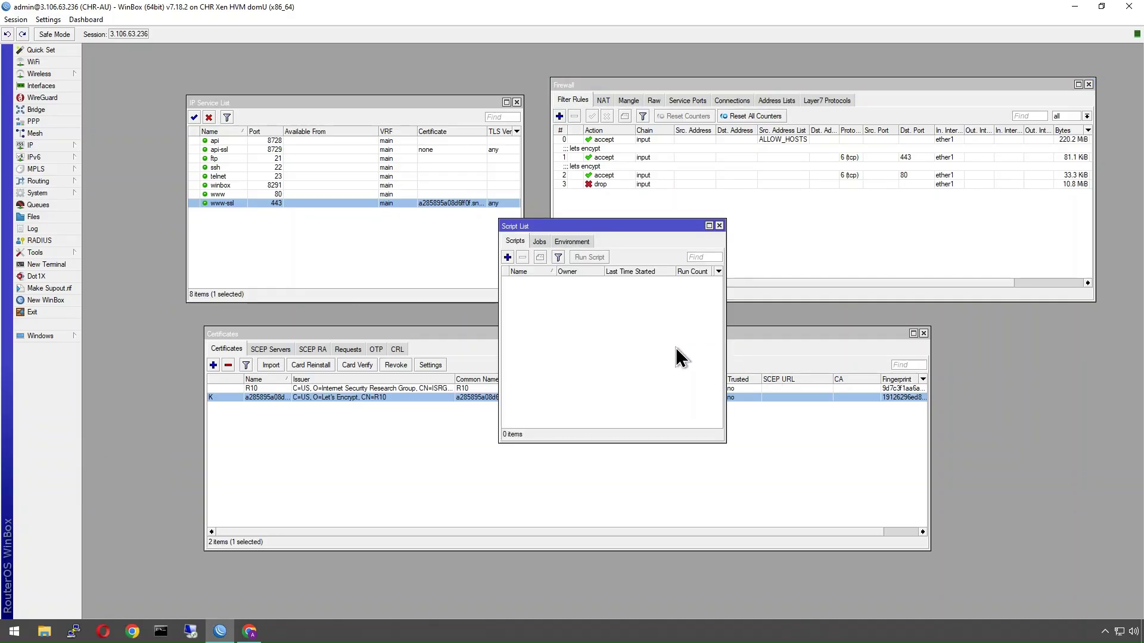
{"action": "type", "text": "ip"}
{"action": "left_click", "coordinate": [509, 258]}
{"action": "left_click", "coordinate": [664, 242]}
{"action": "left_click_drag", "start_coordinate": [703, 195], "coordinate": [466, 279]}
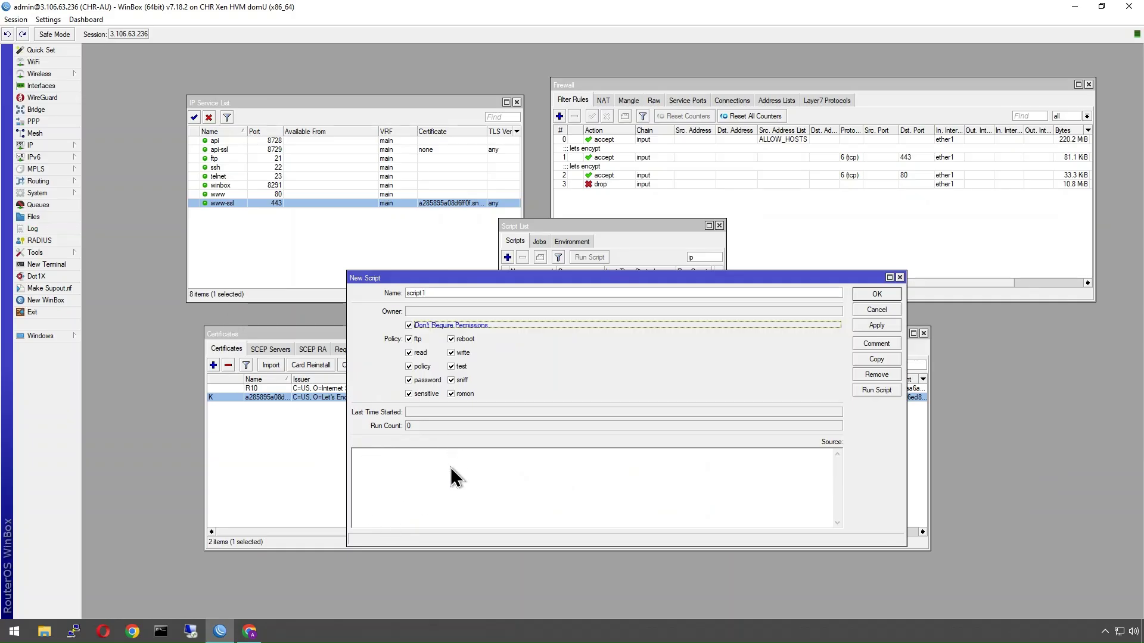
Open a terminal placed clear of the script window and list the firewall filter rules with "ip firewall filter/print"
{"action": "left_click", "coordinate": [43, 264]}
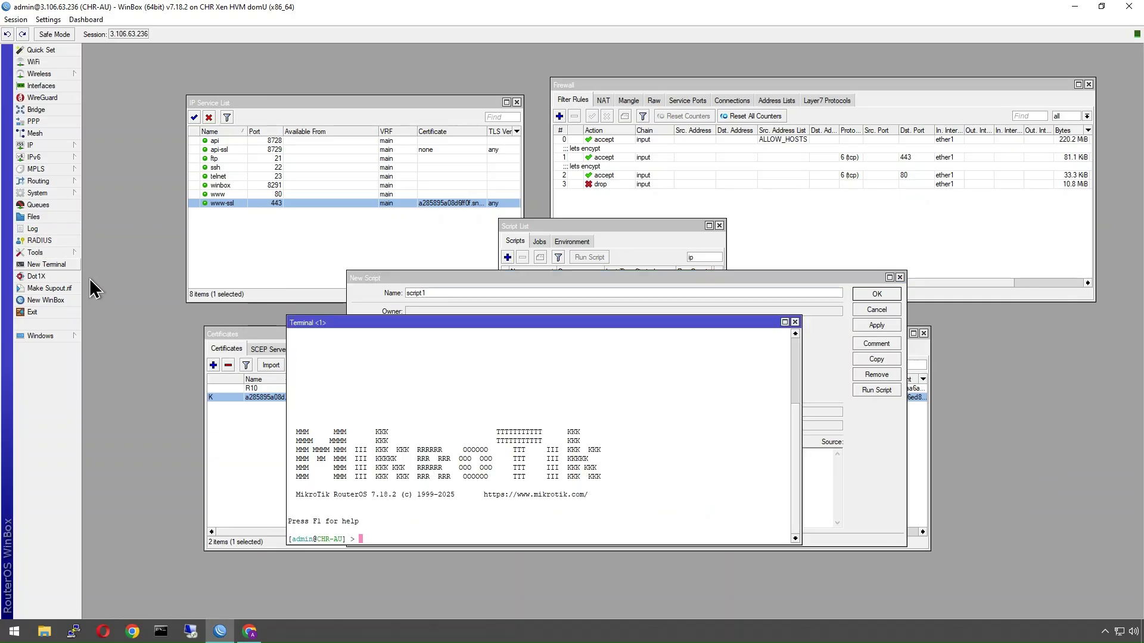
{"action": "left_click_drag", "start_coordinate": [342, 323], "coordinate": [219, 117]}
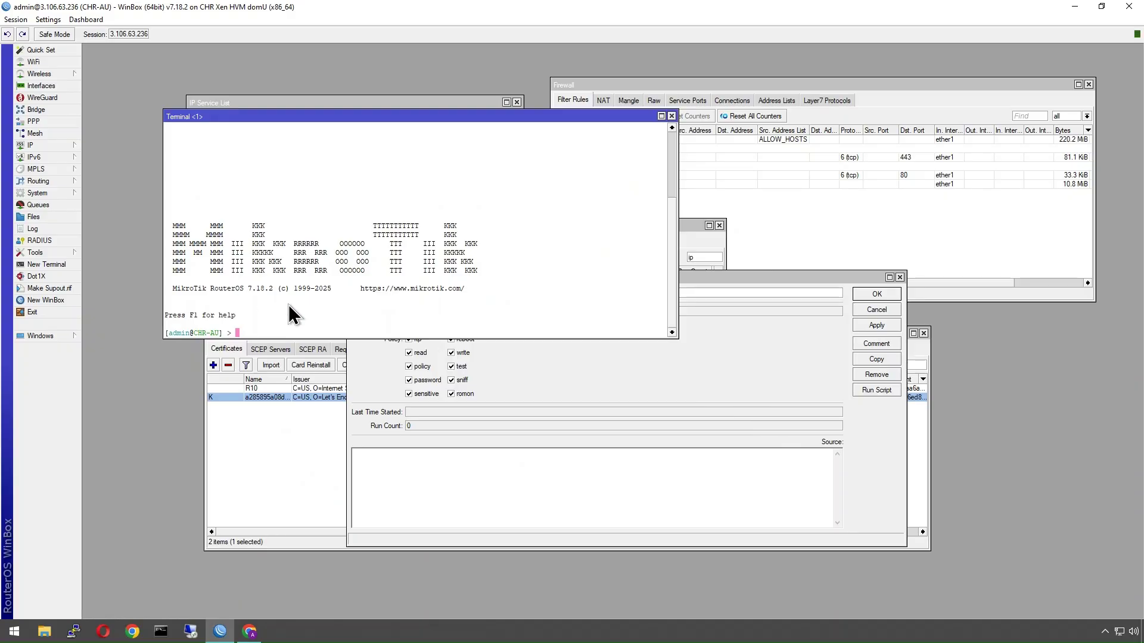
{"action": "type", "text": "ip"}
{"action": "left_click_drag", "start_coordinate": [500, 117], "coordinate": [601, 318]}
{"action": "left_click", "coordinate": [56, 145]}
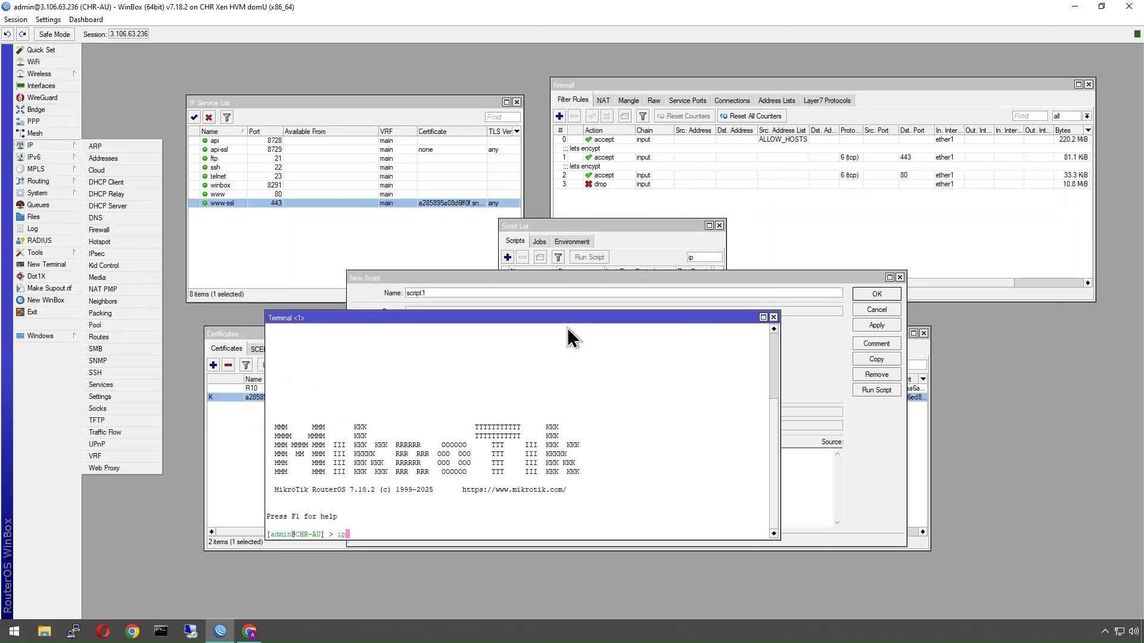
{"action": "left_click_drag", "start_coordinate": [598, 320], "coordinate": [596, 159]}
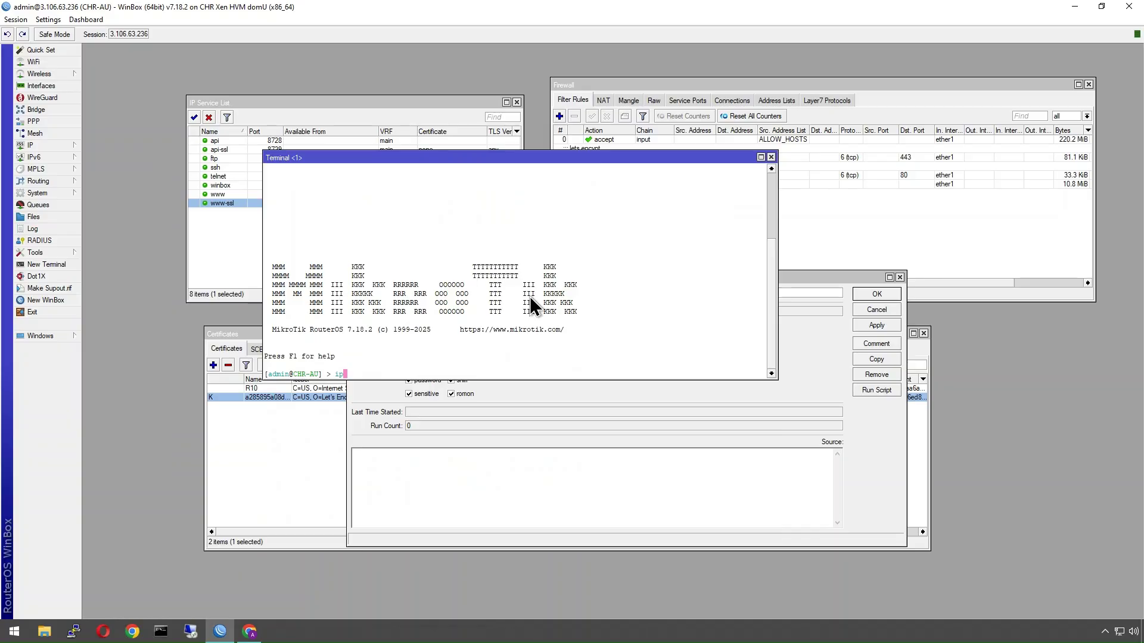
{"action": "type", "text": "fire"}
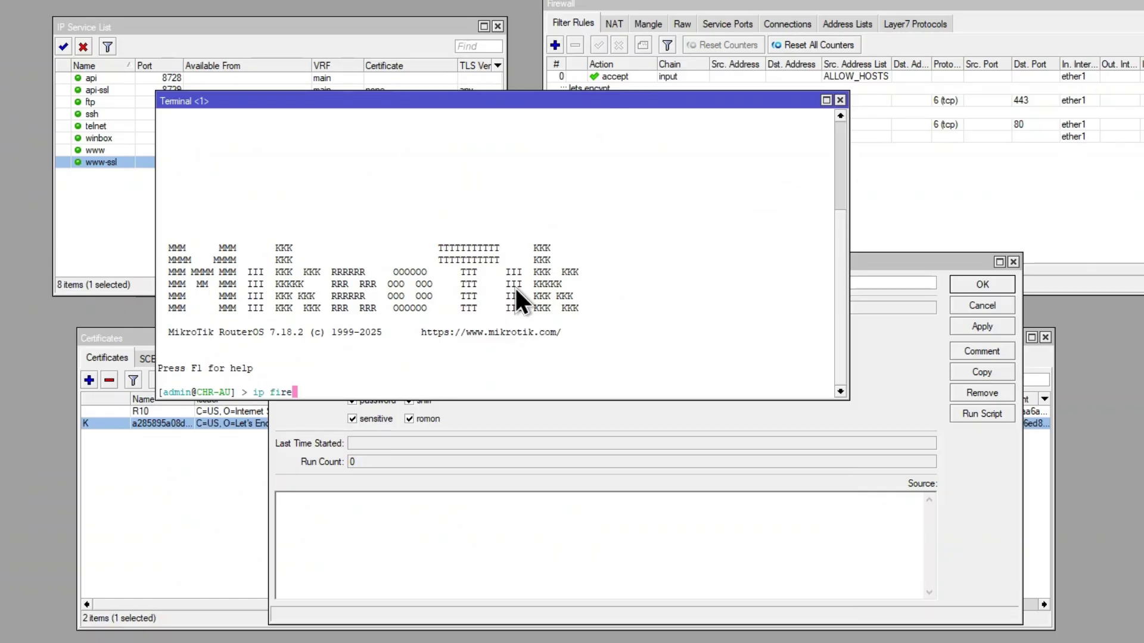
{"action": "type", "text": "wall filter"}
{"action": "key", "text": "BackSpace"}
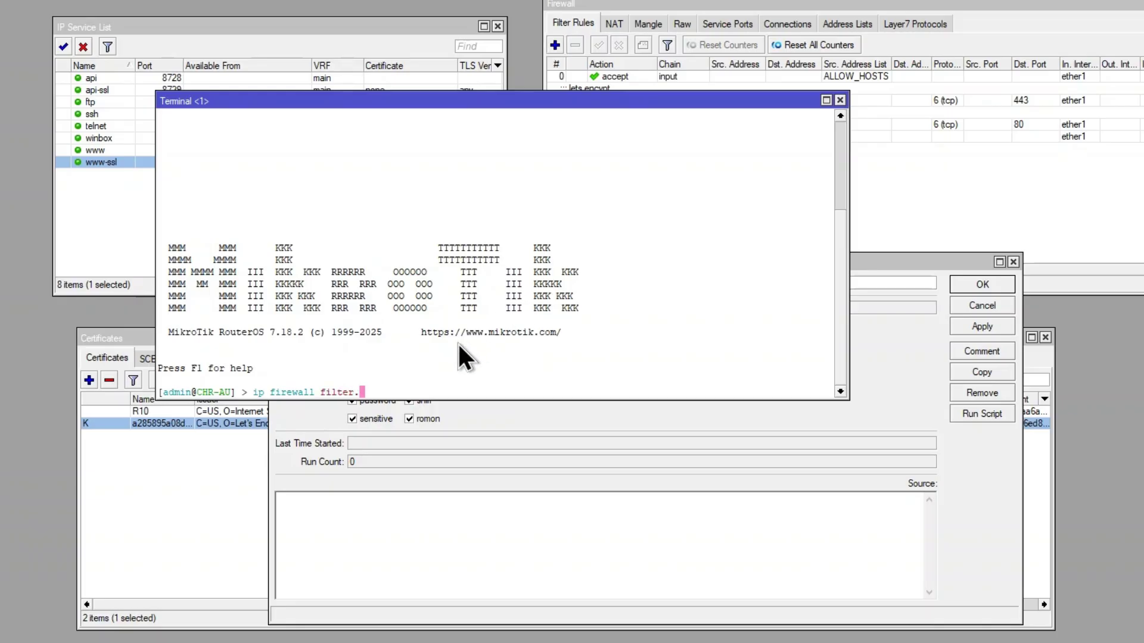
{"action": "key", "text": "BackSpace"}
{"action": "type", "text": "/print"}
{"action": "key", "text": "Return"}
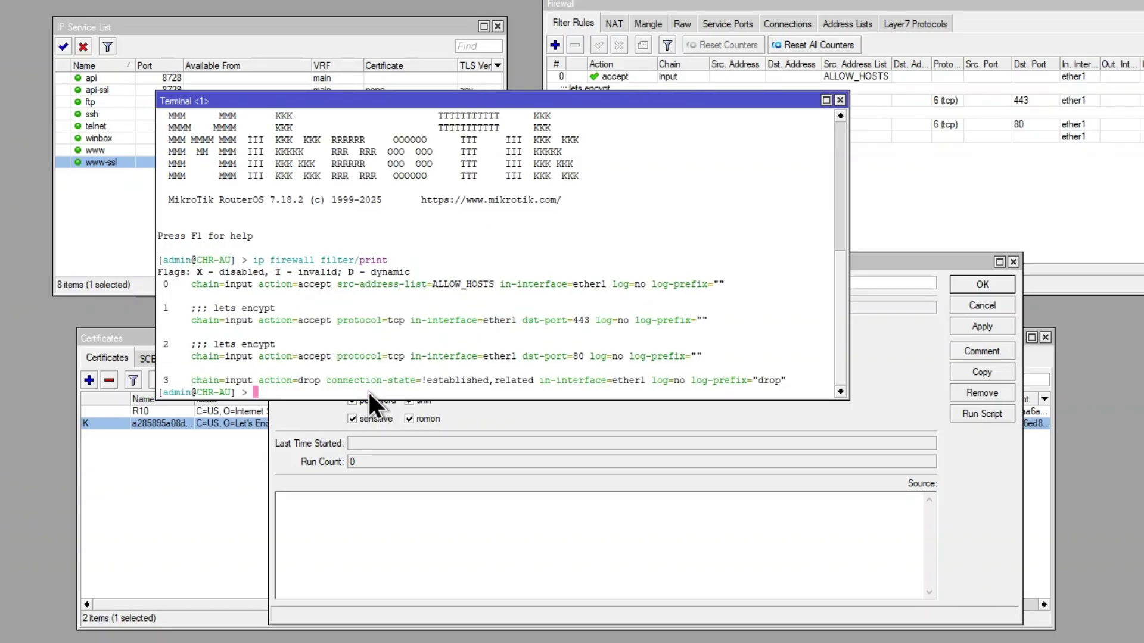
Enable the commented firewall rules from the terminal with ip firewall filter enable [find comment="lets encypt"]
{"action": "key", "text": "Up"}
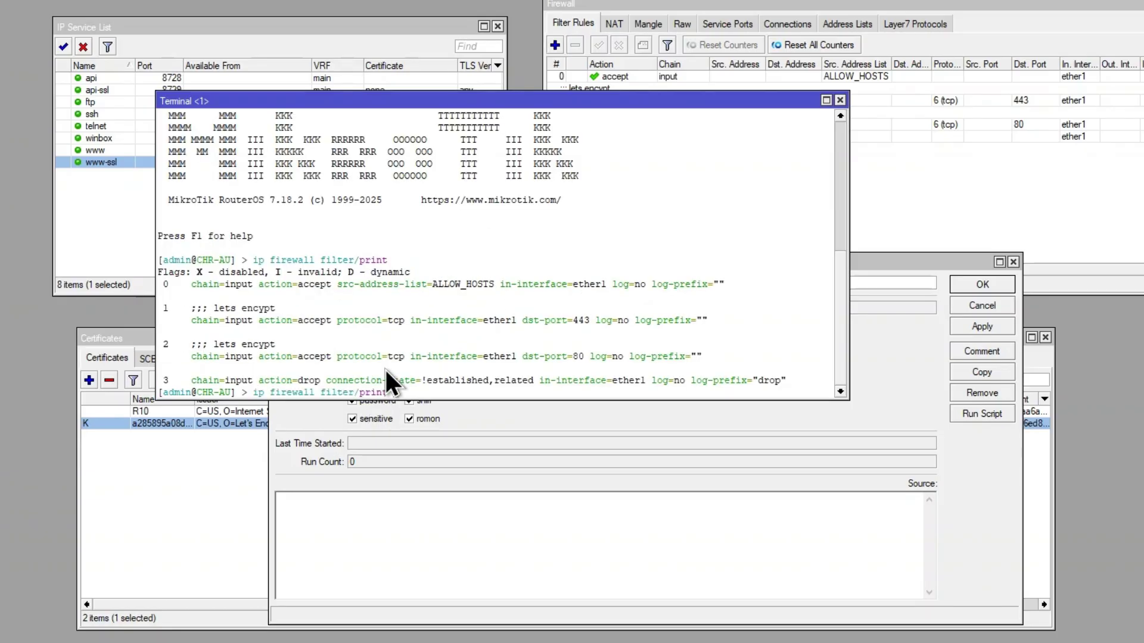
{"action": "key", "text": "BackSpace"}
{"action": "key", "text": "BackSpace"}
{"action": "key", "text": "BackSpace"}
{"action": "key", "text": "BackSpace"}
{"action": "key", "text": "BackSpace"}
{"action": "key", "text": "BackSpace"}
{"action": "type", "text": "enable"}
{"action": "type", "text": "[find comment=\""}
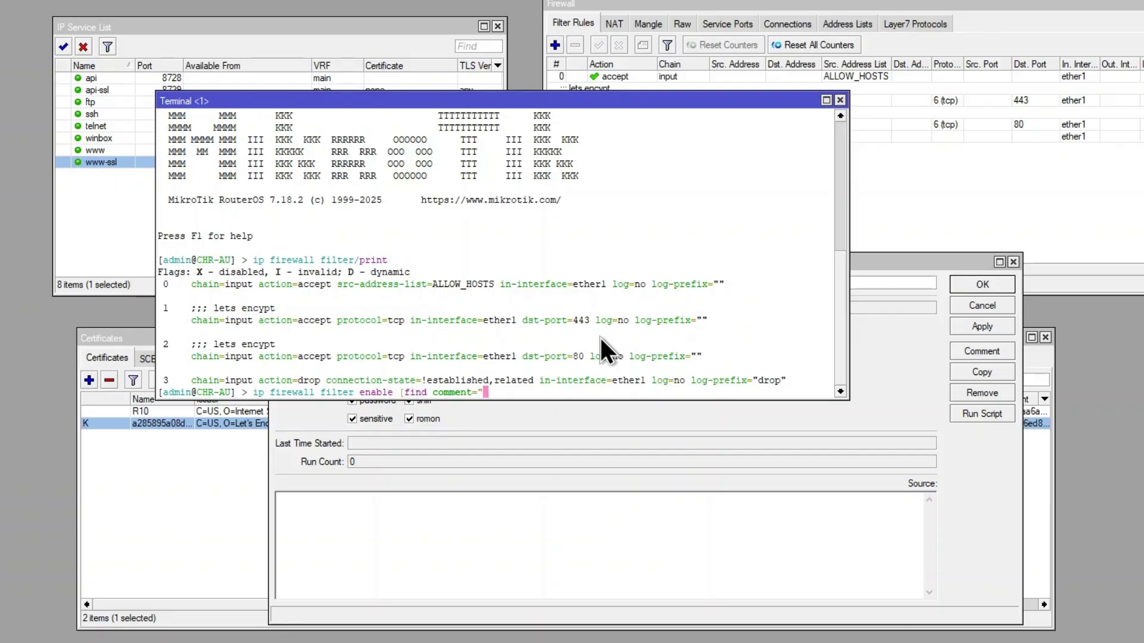
{"action": "type", "text": "lets encypt\""}
{"action": "left_click_drag", "start_coordinate": [751, 100], "coordinate": [666, 156]}
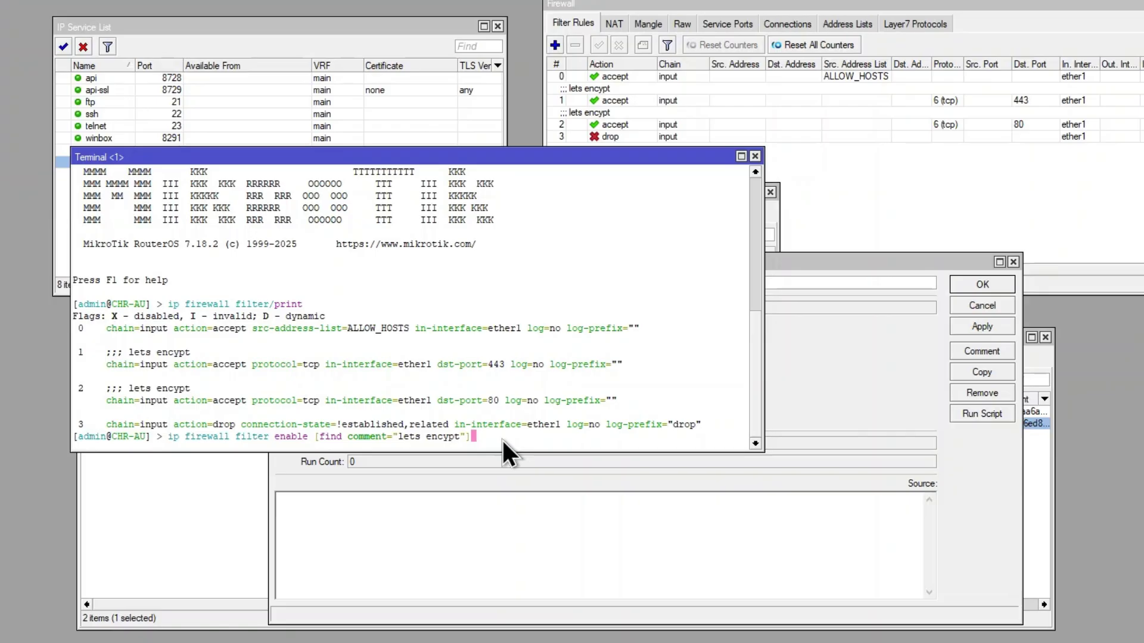
{"action": "key", "text": "Return"}
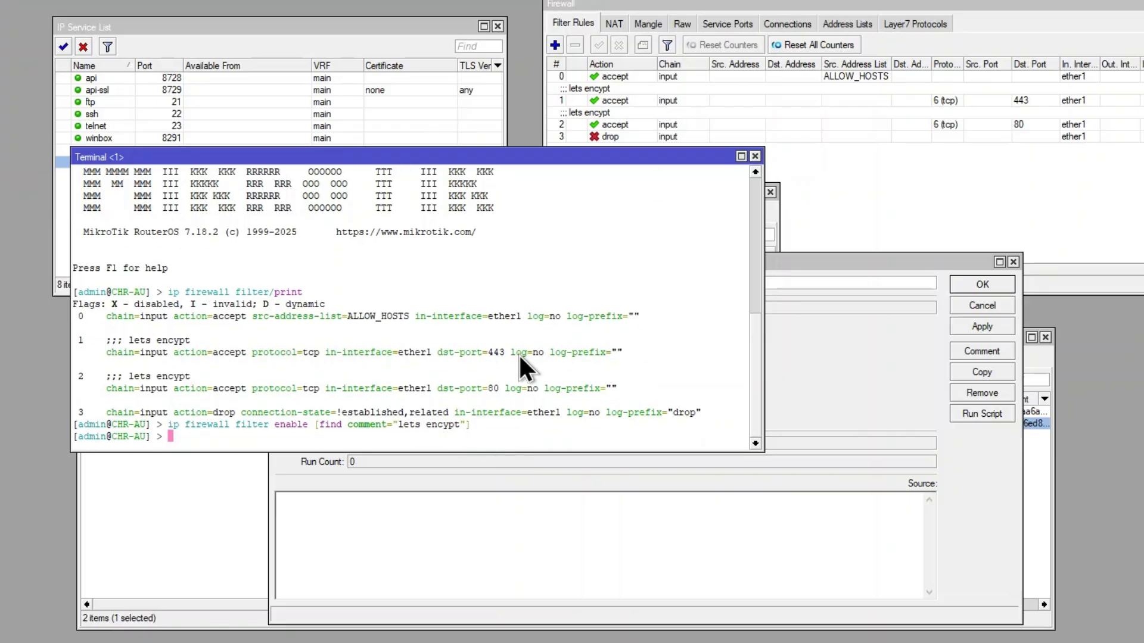
Rework the recalled command to disable the commented rules: ip firewall filter disable [find comment="lets encypt"]
{"action": "key", "text": "Up"}
{"action": "key", "text": "Left"}
{"action": "key", "text": "Left"}
{"action": "key", "text": "Left"}
{"action": "key", "text": "Left"}
{"action": "key", "text": "Left"}
{"action": "key", "text": "Left"}
{"action": "key", "text": "Left"}
{"action": "key", "text": "Left"}
{"action": "key", "text": "Left"}
{"action": "key", "text": "Left"}
{"action": "key", "text": "Left"}
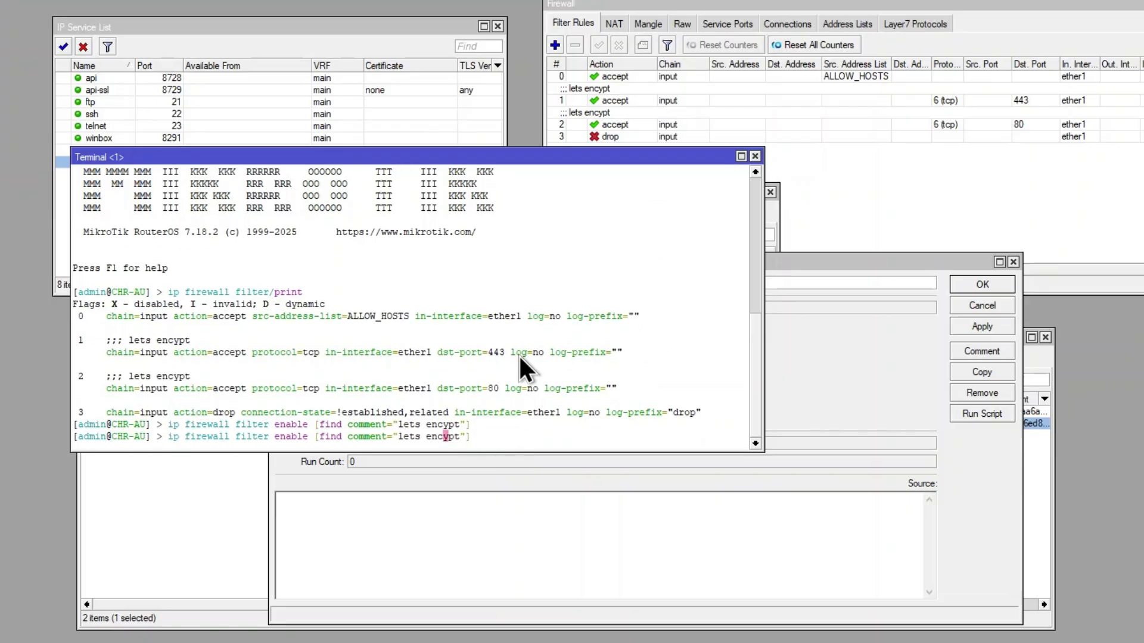
{"action": "key", "text": "Left"}
{"action": "key", "text": "Left"}
{"action": "key", "text": "Left"}
{"action": "key", "text": "Left"}
{"action": "key", "text": "Left"}
{"action": "key", "text": "Right"}
{"action": "key", "text": "Right"}
{"action": "key", "text": "BackSpace"}
{"action": "key", "text": "BackSpace"}
{"action": "key", "text": "BackSpace"}
{"action": "key", "text": "BackSpace"}
{"action": "key", "text": "BackSpace"}
{"action": "key", "text": "BackSpace"}
{"action": "type", "text": "disable"}
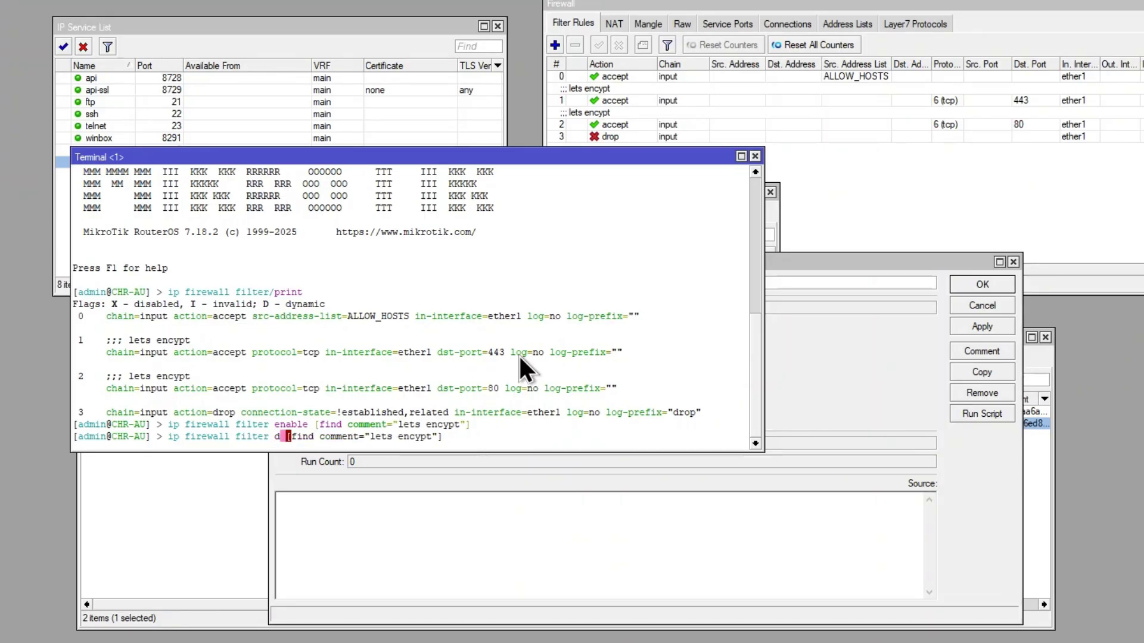
{"action": "key", "text": "Return"}
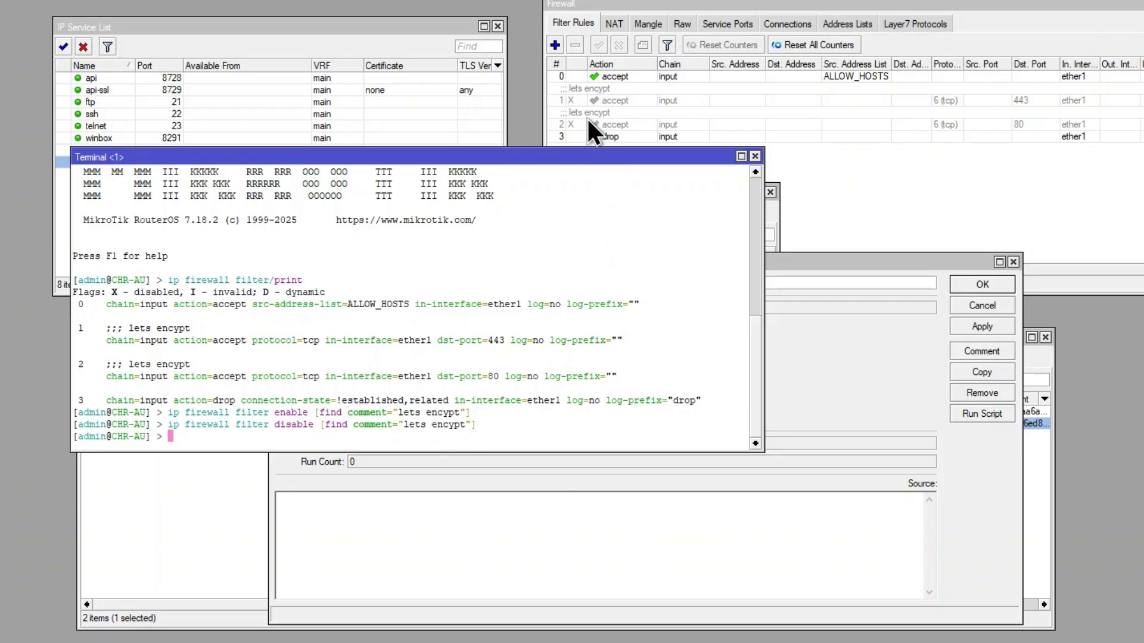
Rerun the earlier terminal command that enables the filter rules commented "lets encypt"
{"action": "key", "text": "Up"}
{"action": "key", "text": "Up"}
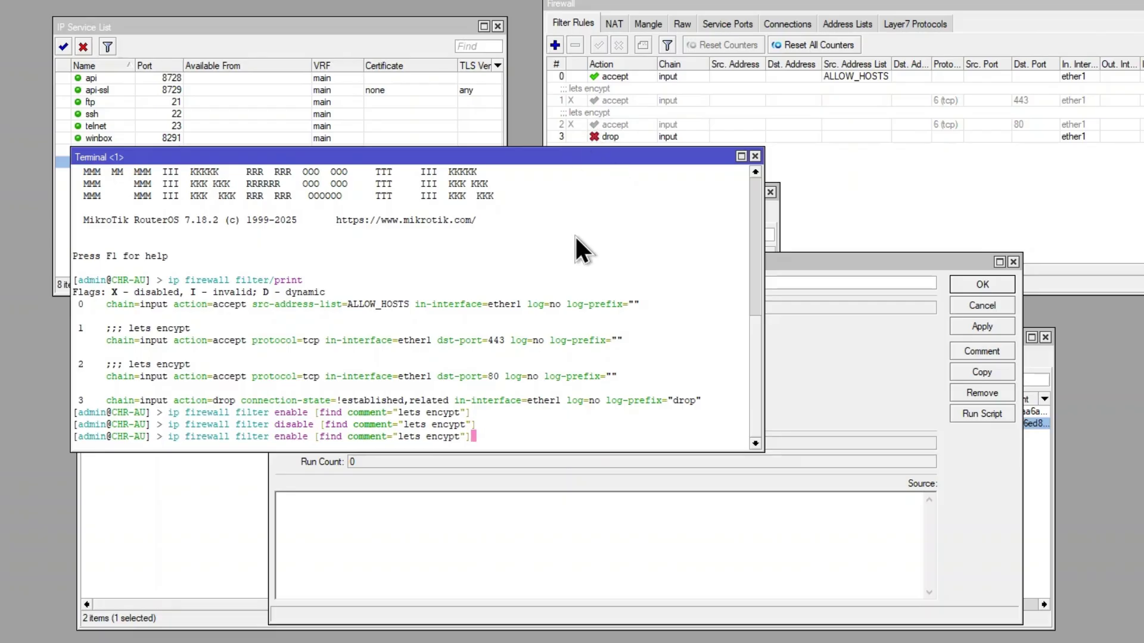
{"action": "key", "text": "Return"}
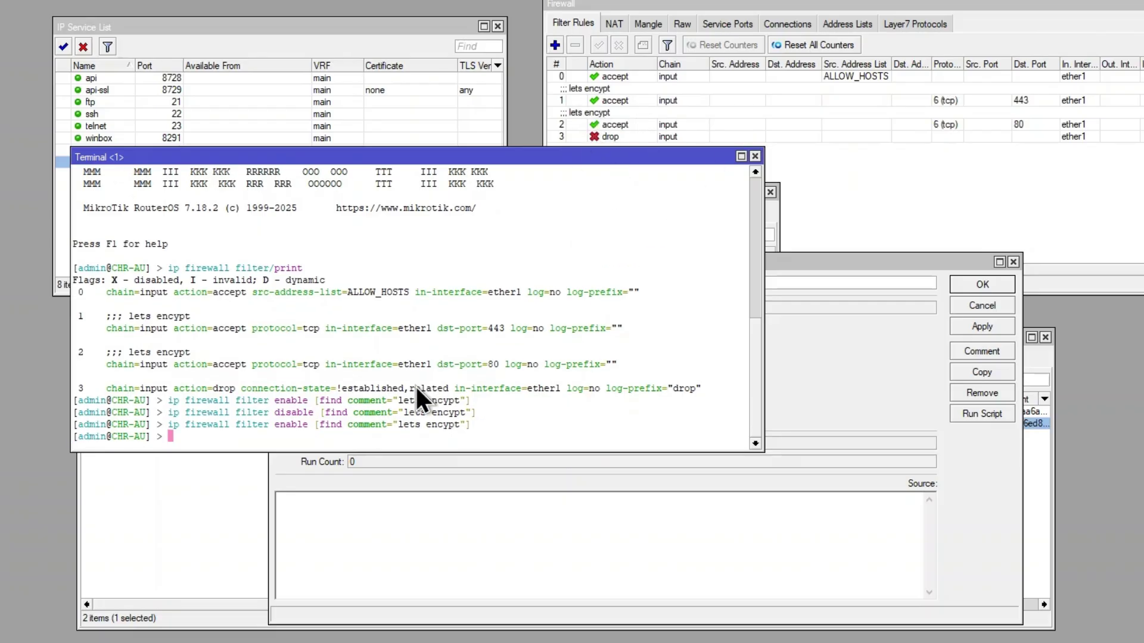
Select the last enable command in the terminal, and disable both "lets encypt" accept rules in the filter rules list
{"action": "left_click_drag", "start_coordinate": [466, 419], "coordinate": [165, 424]}
{"action": "left_click", "coordinate": [605, 118]}
{"action": "left_click", "coordinate": [605, 99], "text": "shift"}
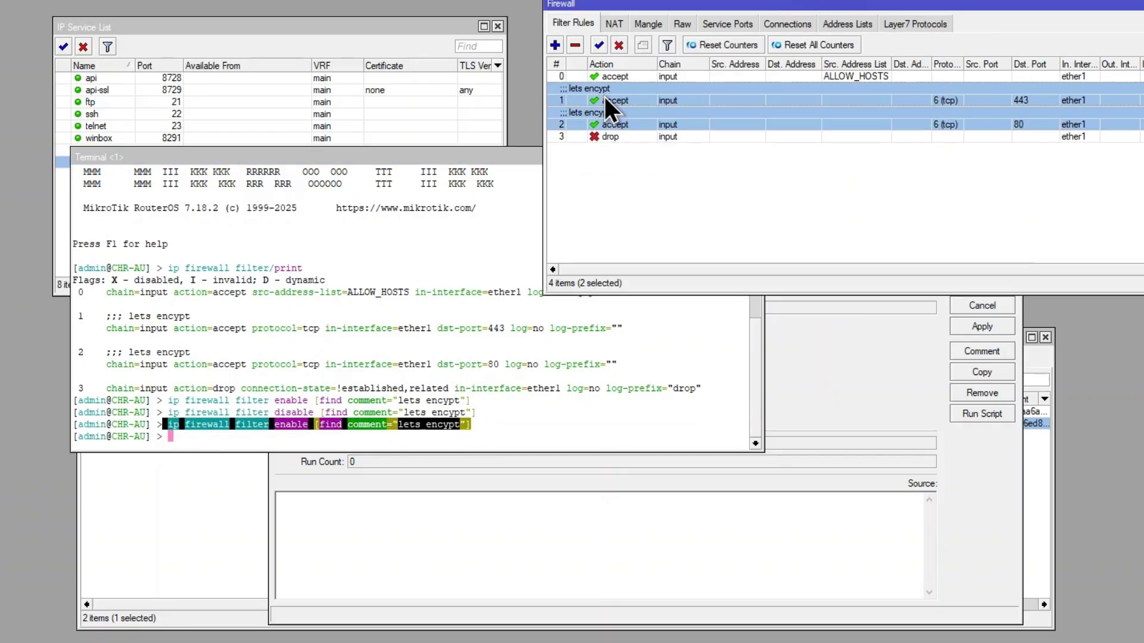
{"action": "left_click", "coordinate": [618, 46]}
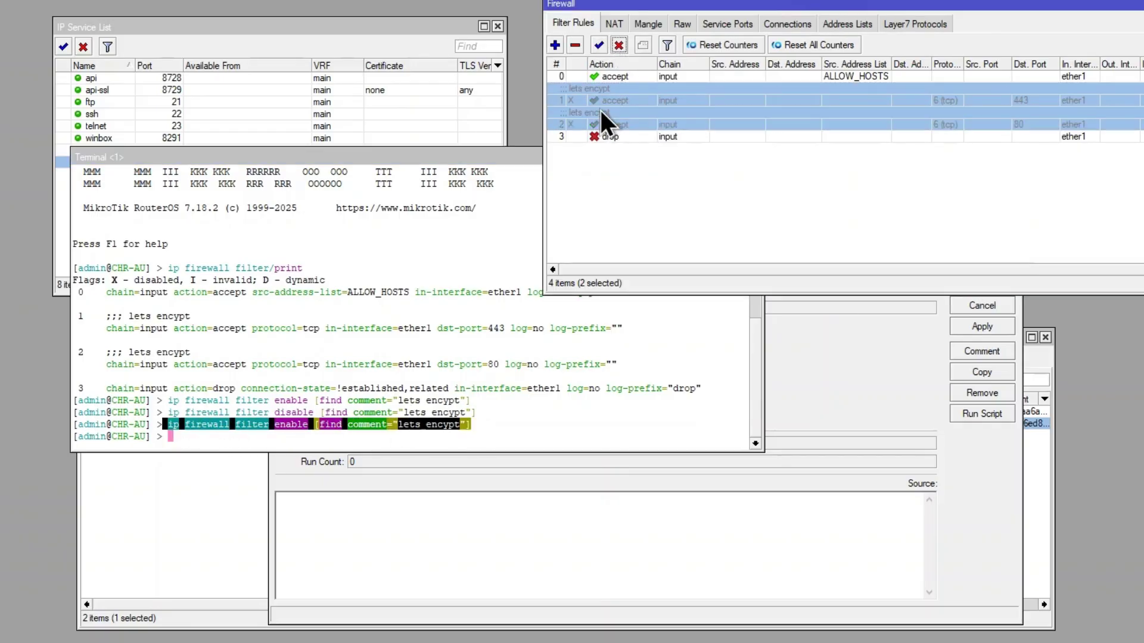
Copy the selected enable command from the terminal into the new script's source and prefix it with "/"
{"action": "right_click", "coordinate": [441, 417]}
{"action": "left_click", "coordinate": [452, 430]}
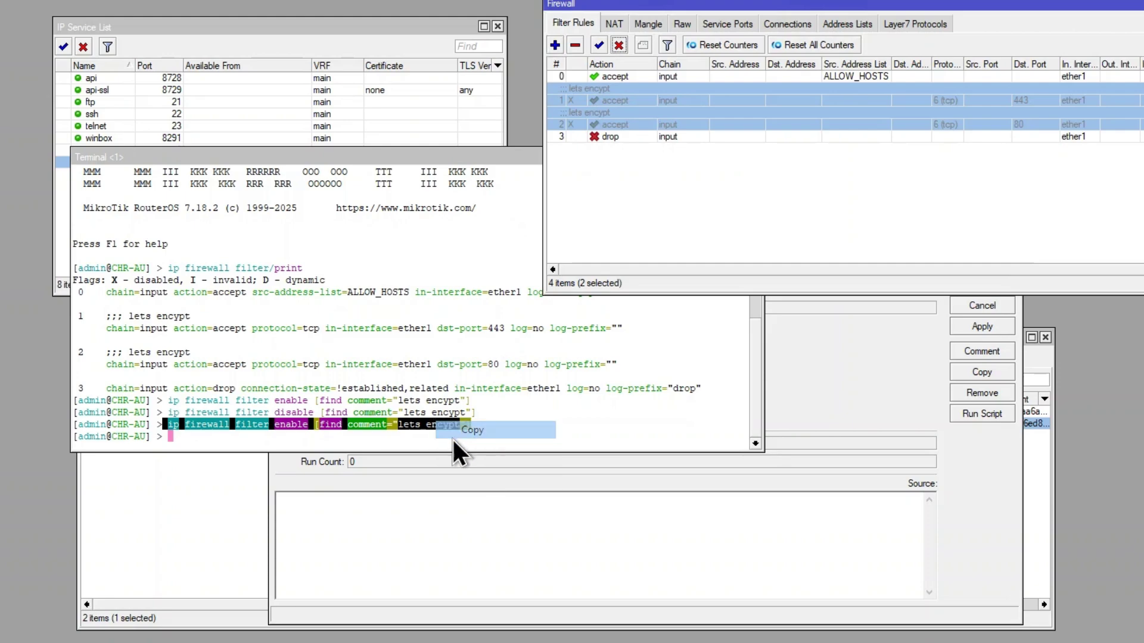
{"action": "left_click", "coordinate": [372, 545]}
{"action": "right_click", "coordinate": [372, 545]}
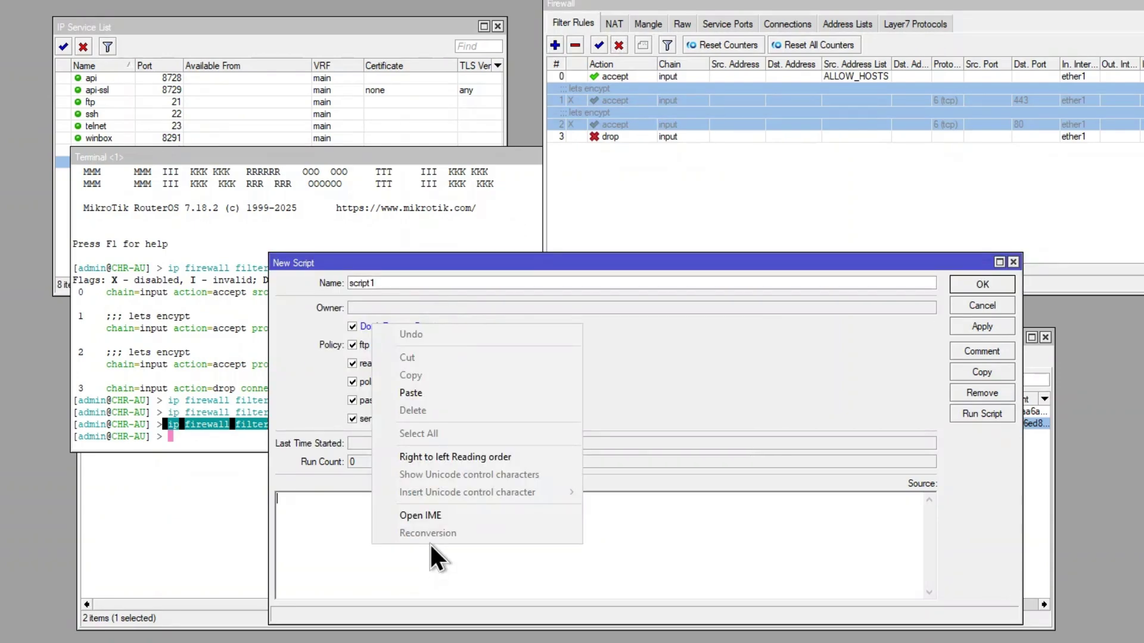
{"action": "left_click", "coordinate": [414, 391]}
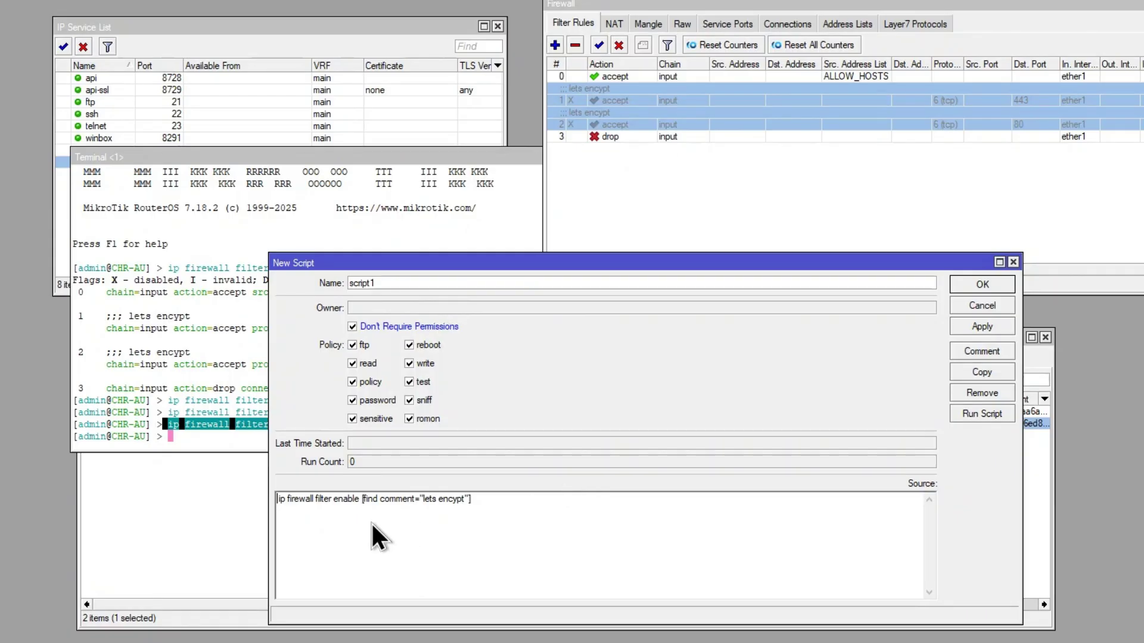
{"action": "left_click", "coordinate": [277, 499]}
{"action": "type", "text": "/"}
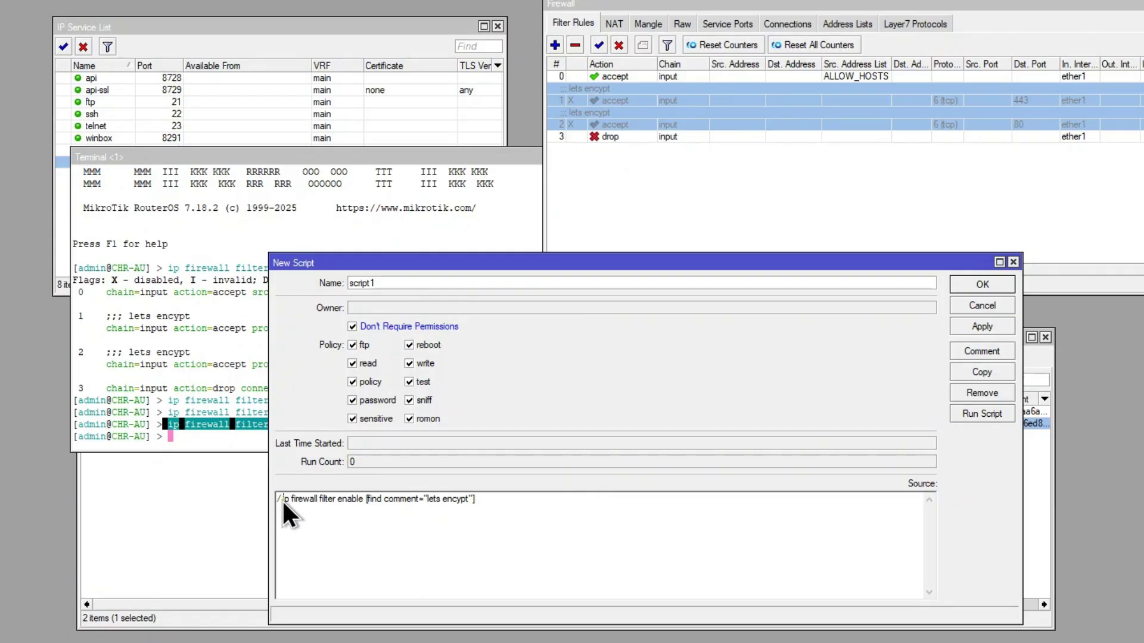
{"action": "key", "text": "BackSpace"}
{"action": "type", "text": "/"}
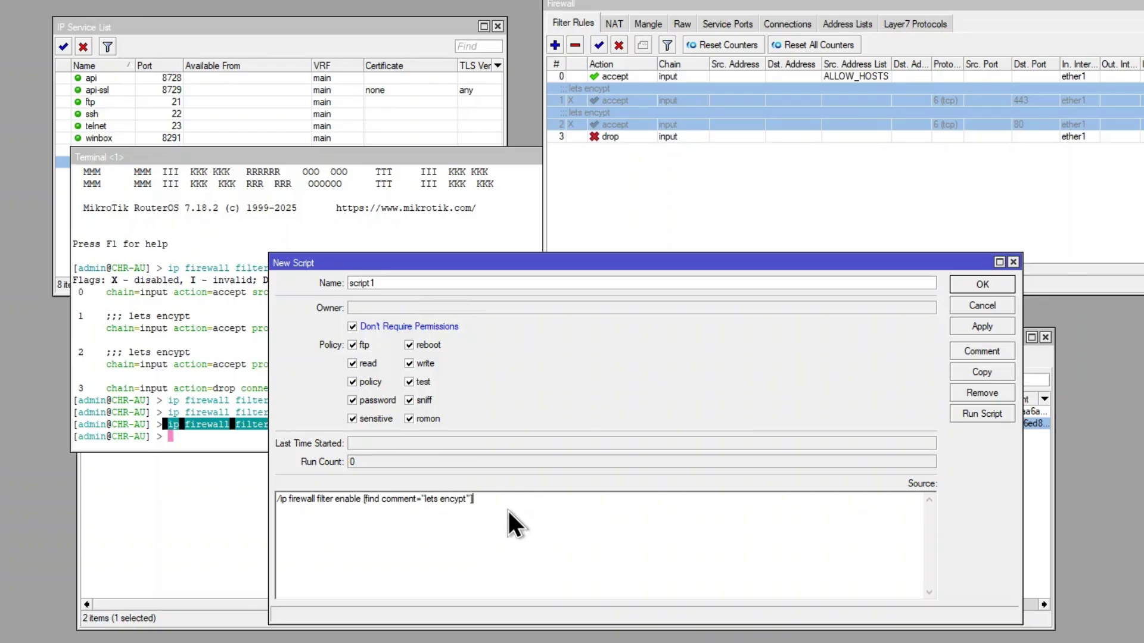
Add the line /ip firewall filter disable [find comment="lets encypt"] below the enable command in the script source
{"action": "left_click", "coordinate": [387, 513]}
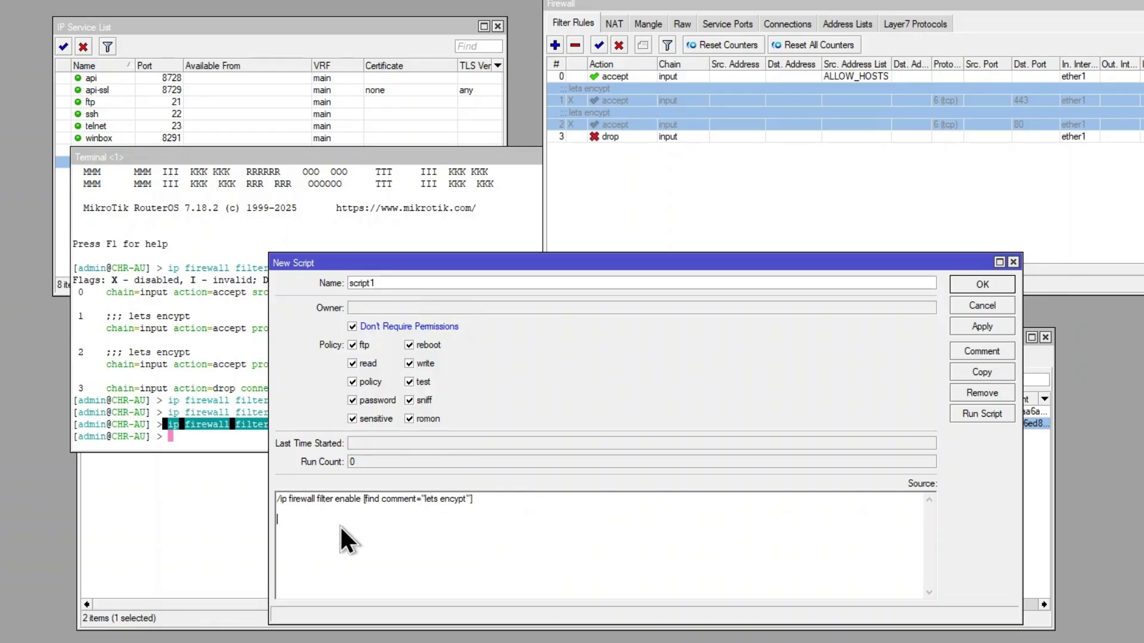
{"action": "key", "text": "ctrl+v"}
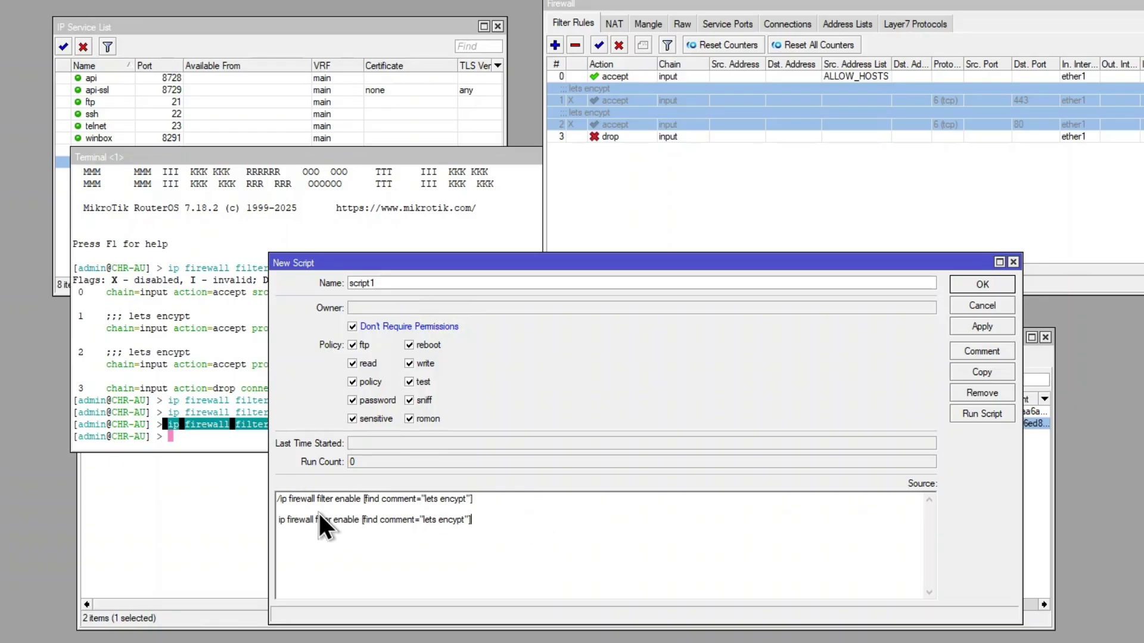
{"action": "left_click", "coordinate": [279, 517]}
{"action": "type", "text": "/"}
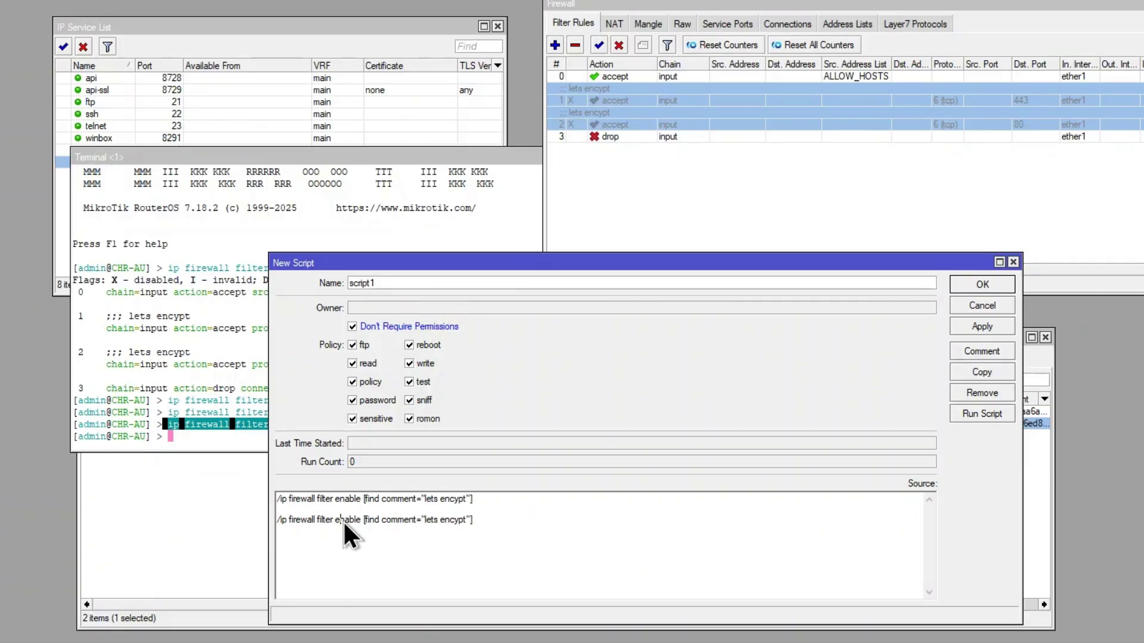
{"action": "left_click", "coordinate": [344, 520]}
{"action": "key", "text": "BackSpace"}
{"action": "key", "text": "BackSpace"}
{"action": "type", "text": "dis"}
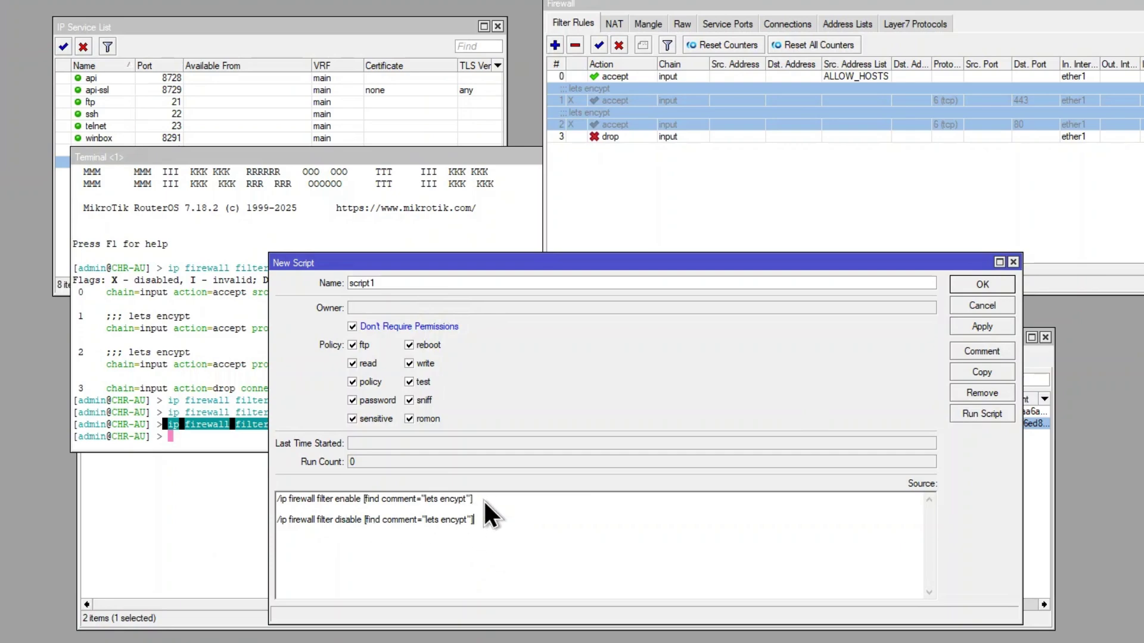
{"action": "type", "text": "lk"}
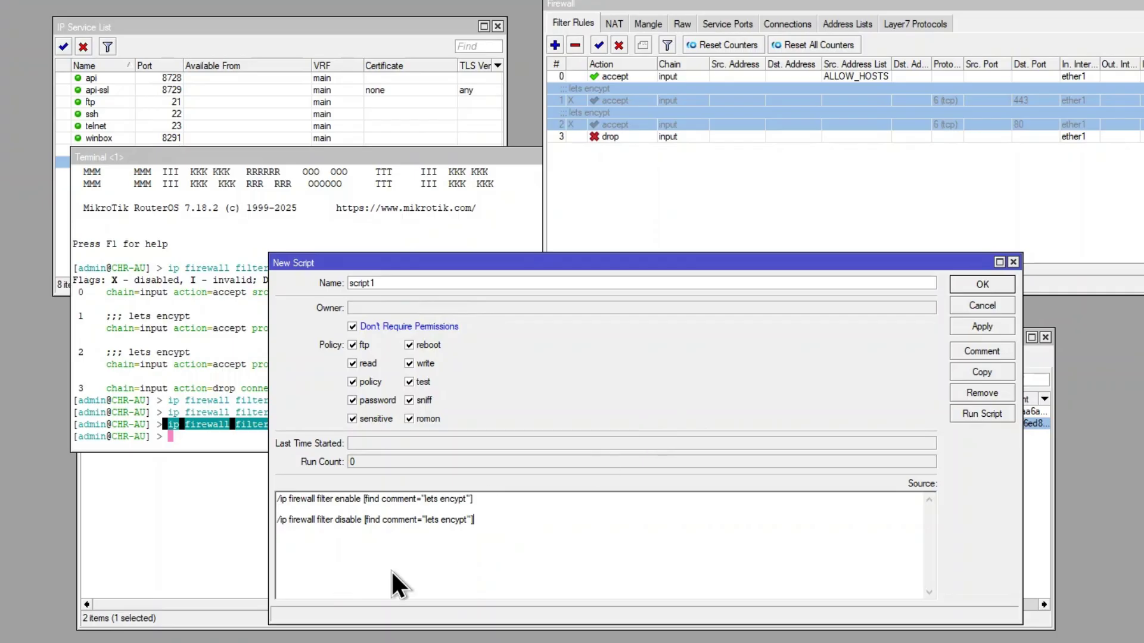
Insert blank lines between the script's enable and disable commands and begin a certificate line there with "/certi"
{"action": "left_click", "coordinate": [364, 510]}
{"action": "key", "text": "Return"}
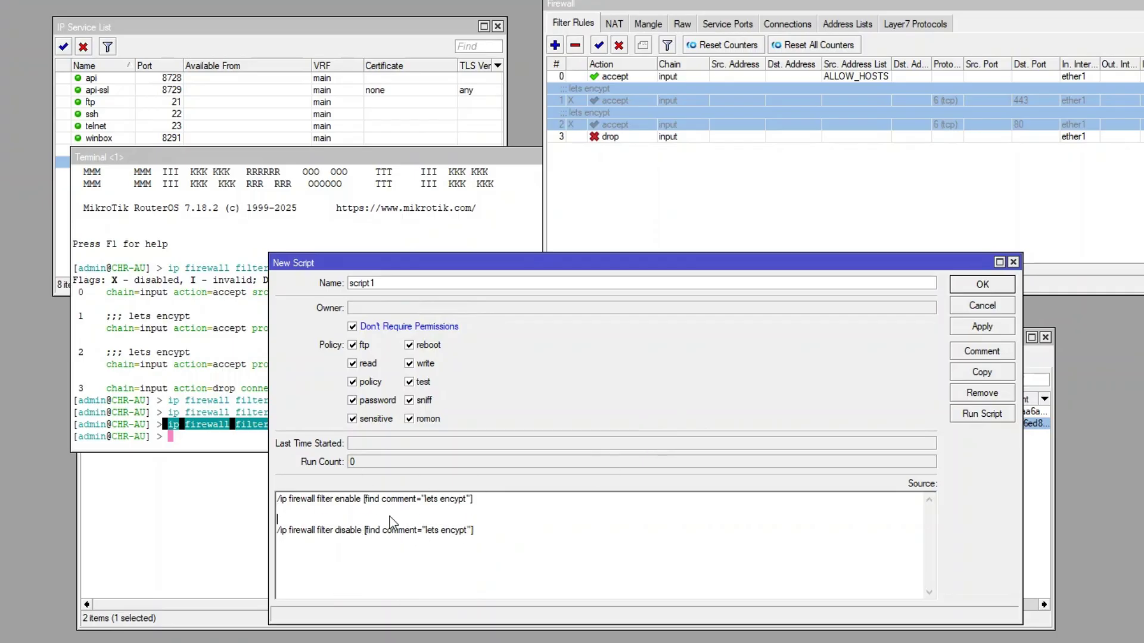
{"action": "key", "text": "Return"}
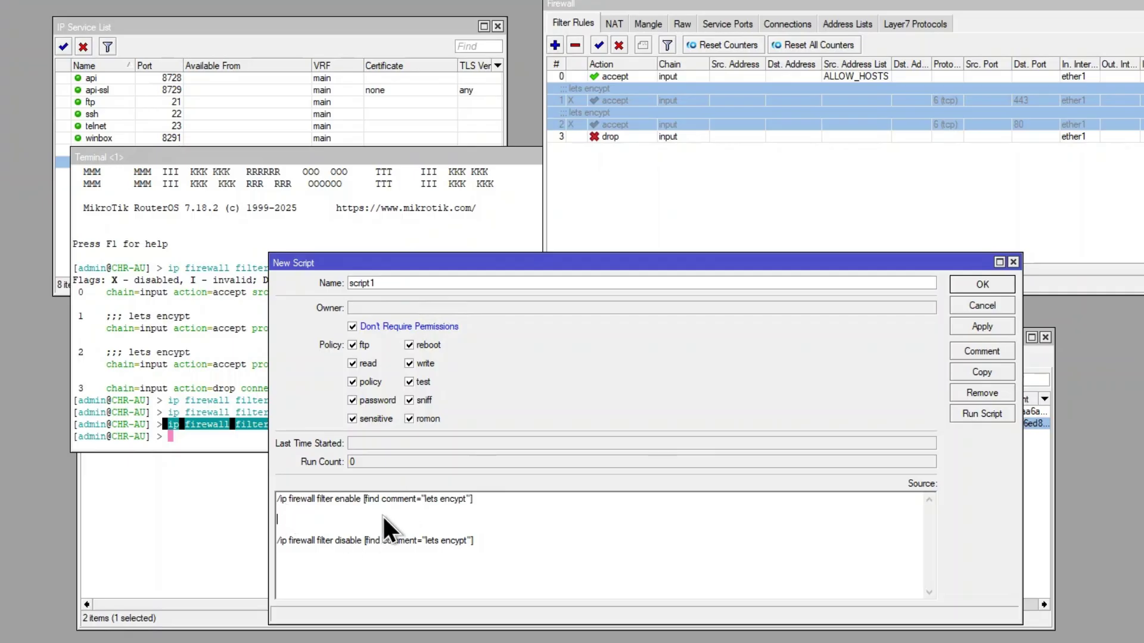
{"action": "left_click", "coordinate": [204, 415]}
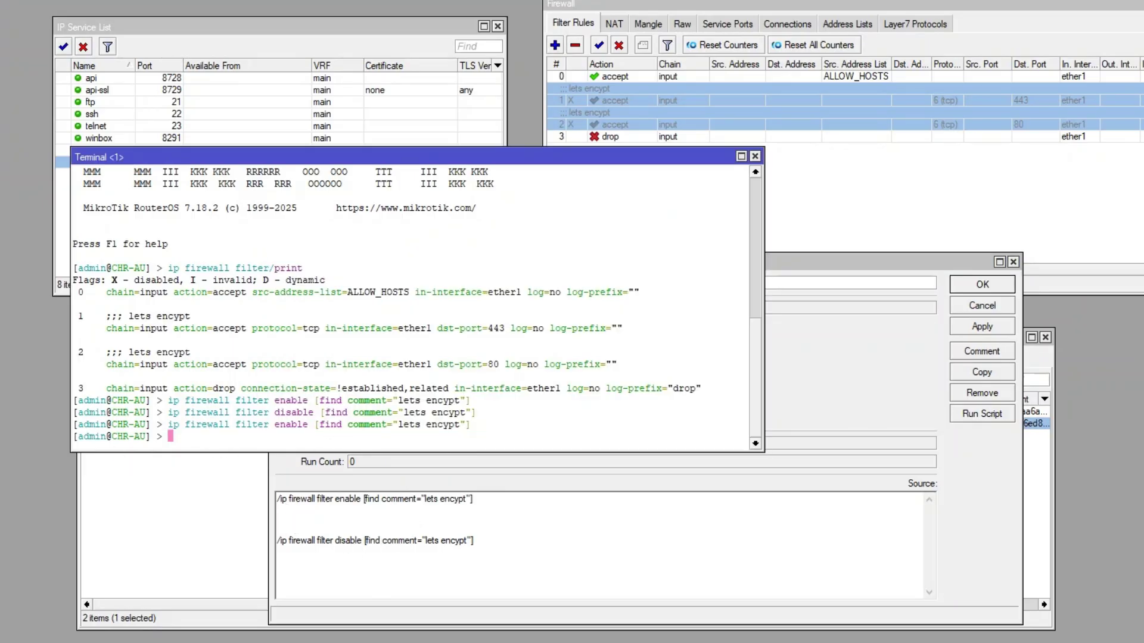
{"action": "left_click", "coordinate": [499, 520]}
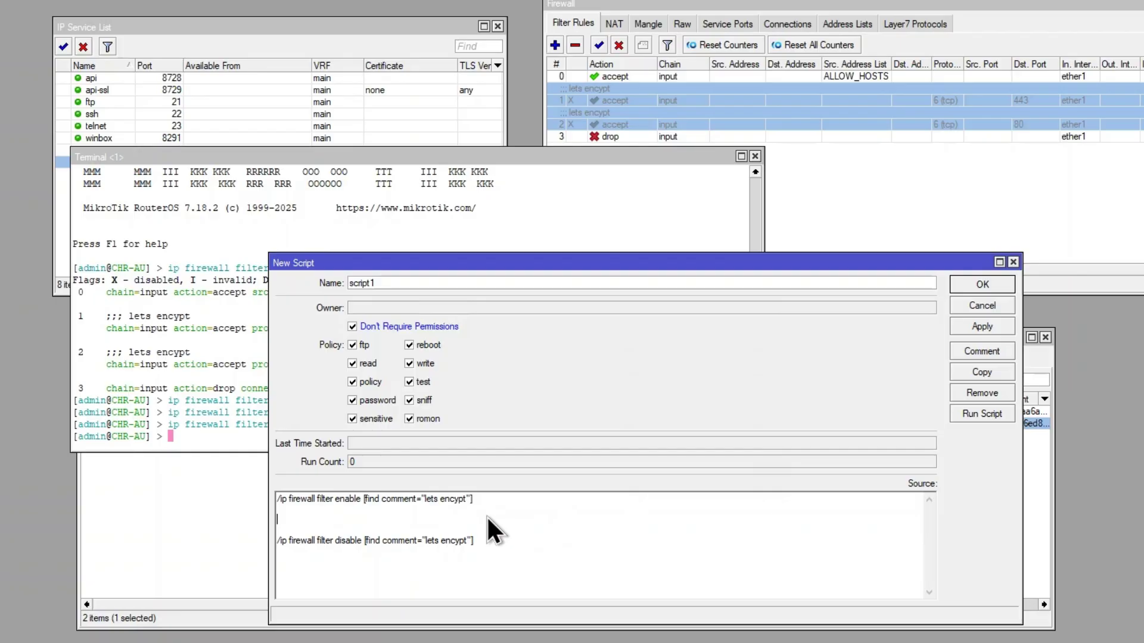
{"action": "type", "text": "/certi"}
Enter the unfinished command certificate enable-ssl-certificate dns-name= at the terminal prompt without running it
{"action": "left_click", "coordinate": [214, 416]}
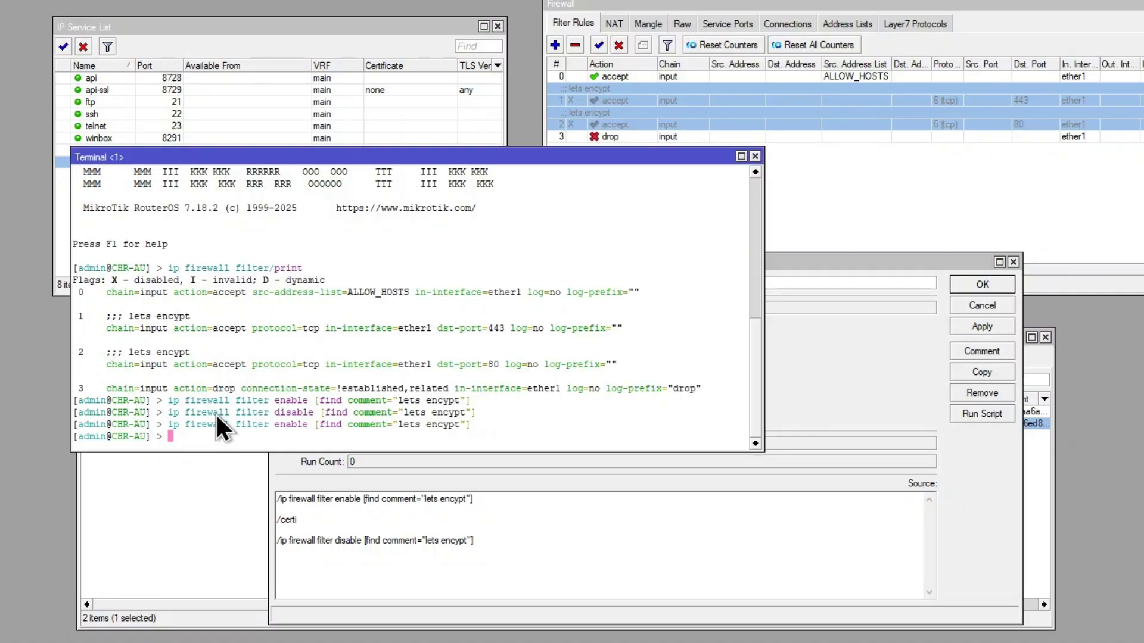
{"action": "type", "text": "certificate "}
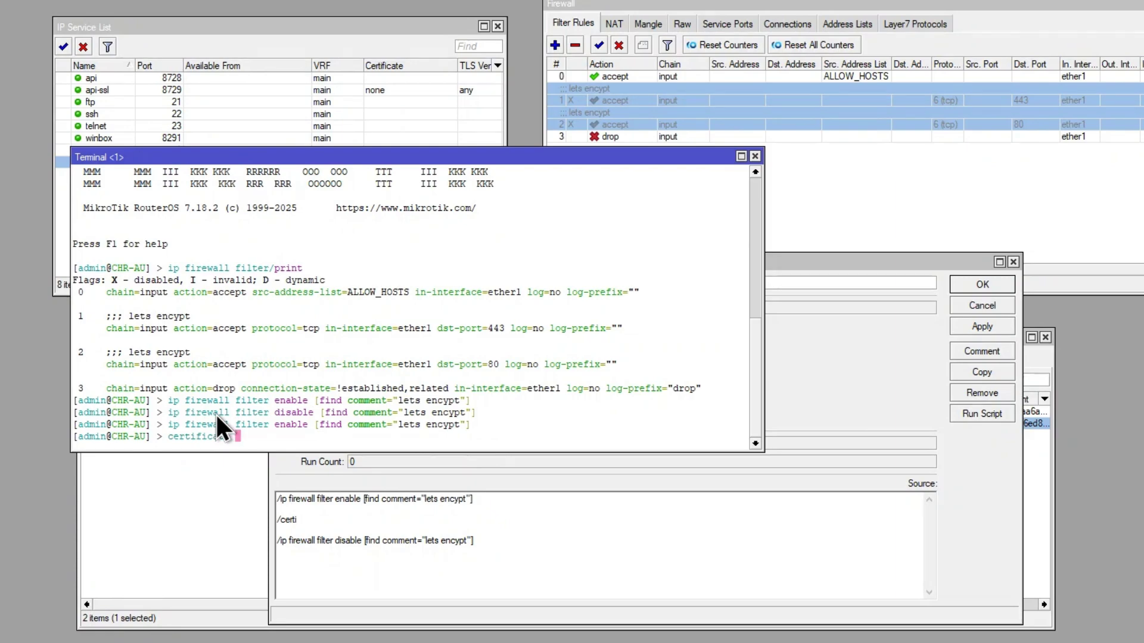
{"action": "type", "text": "en"}
{"action": "key", "text": "Tab"}
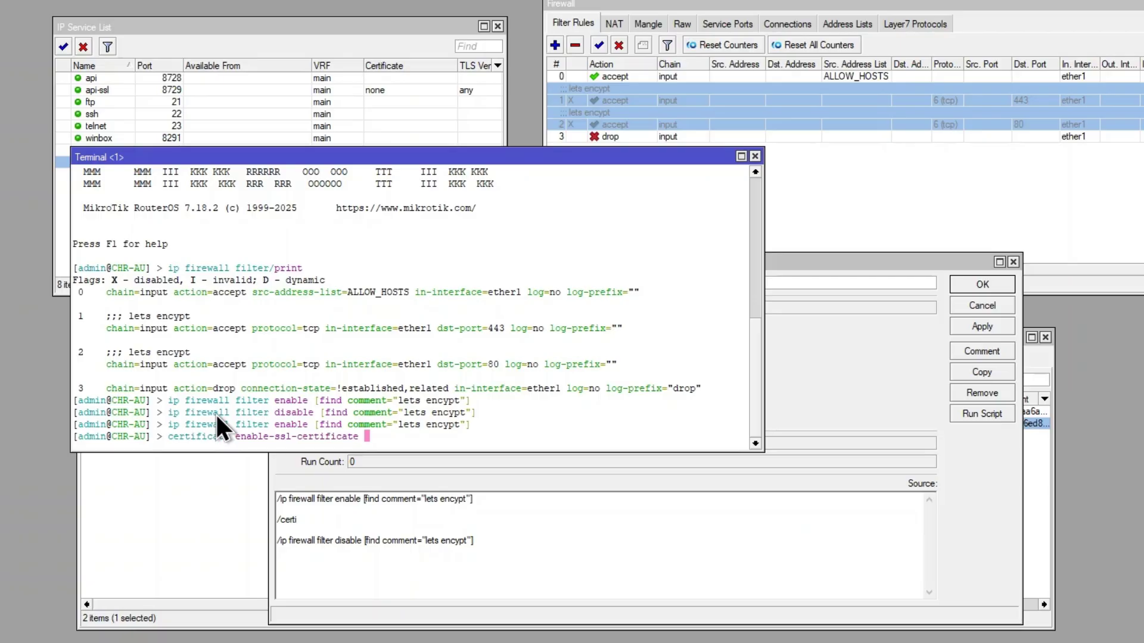
{"action": "type", "text": "d"}
{"action": "key", "text": "Tab"}
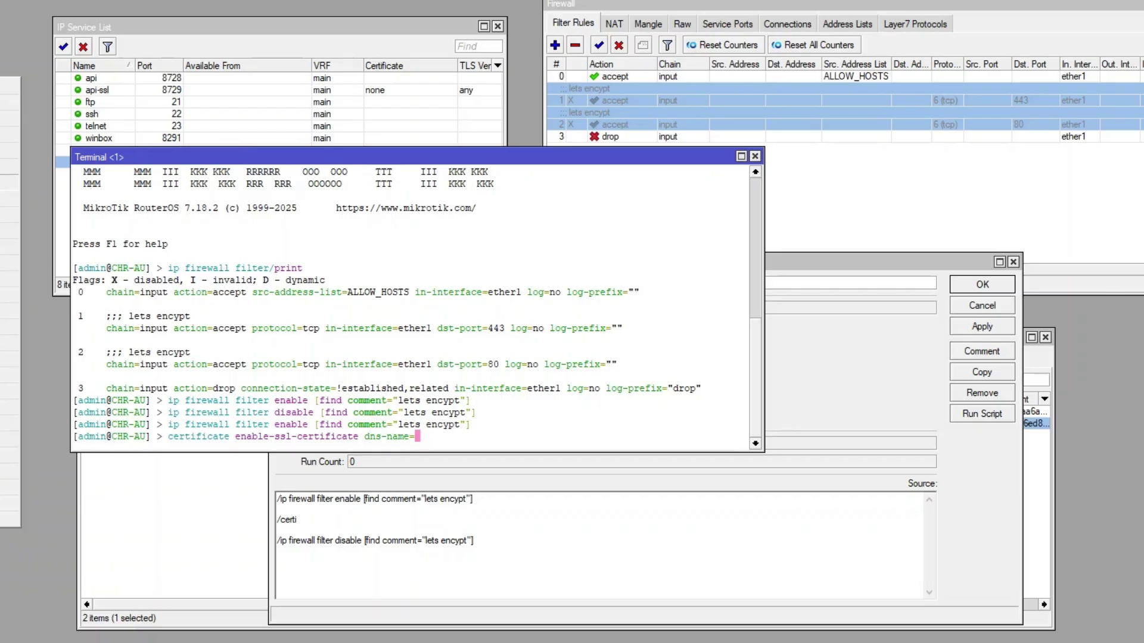
Copy the router's DNS name from the Cloud settings and paste it after dns-name= in the terminal command
{"action": "double_click", "coordinate": [229, 163]}
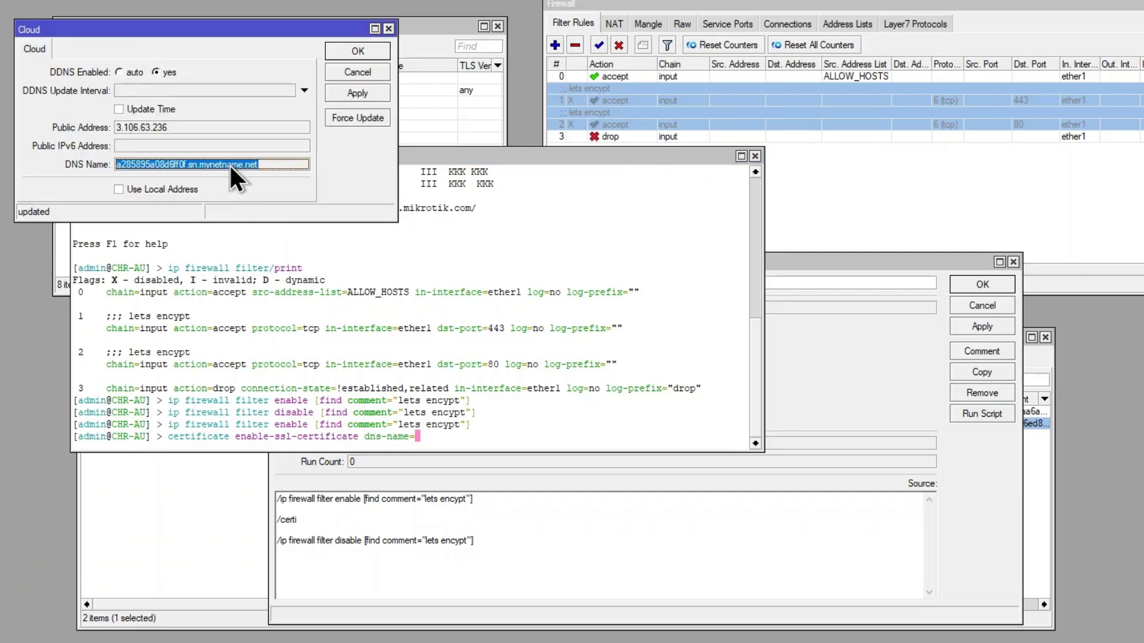
{"action": "right_click", "coordinate": [229, 163]}
{"action": "left_click", "coordinate": [254, 178]}
{"action": "left_click", "coordinate": [400, 324]}
{"action": "right_click", "coordinate": [446, 355]}
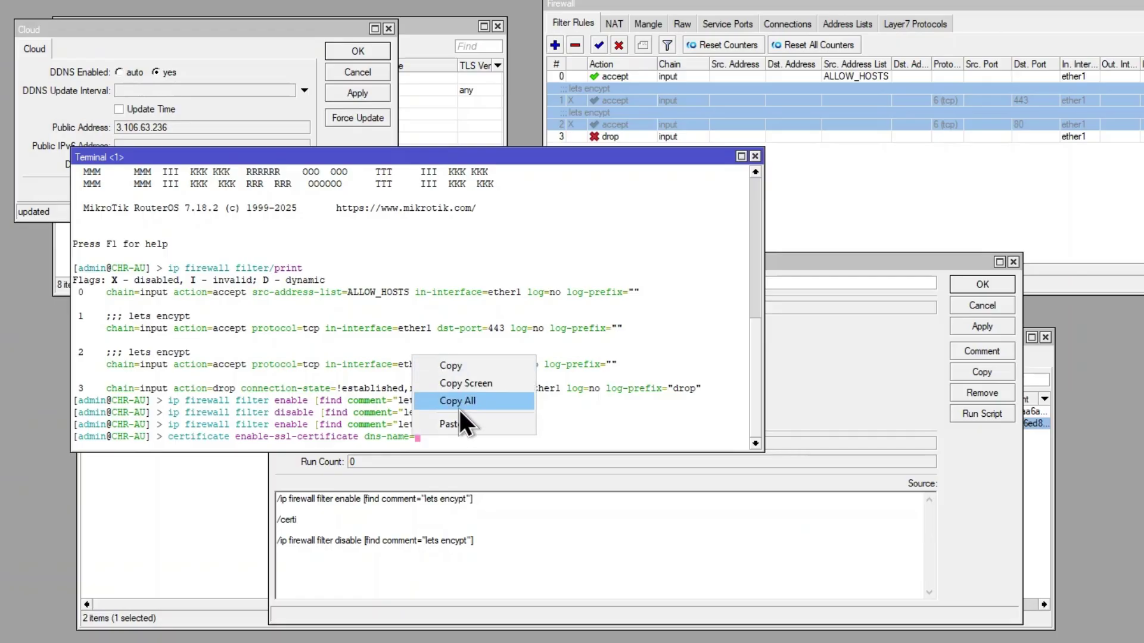
{"action": "left_click", "coordinate": [454, 420]}
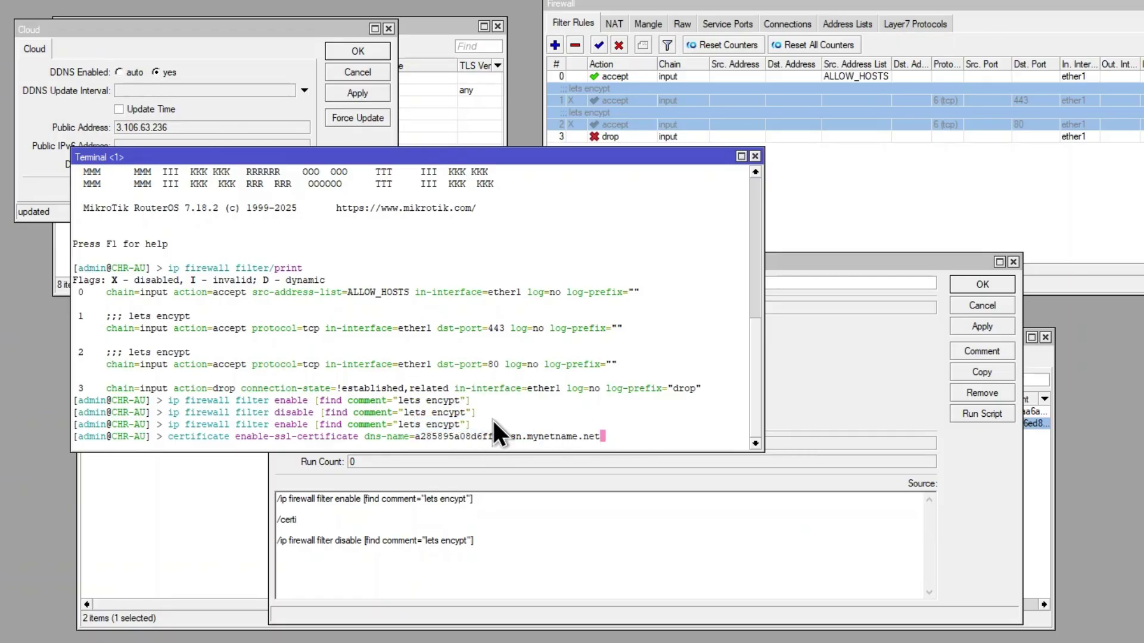
Copy the full enable-ssl-certificate command from the terminal over "/certi" in the script source and prefix it with "/"
{"action": "left_click_drag", "start_coordinate": [603, 436], "coordinate": [169, 437]}
{"action": "right_click", "coordinate": [174, 434]}
{"action": "left_click", "coordinate": [192, 441]}
{"action": "left_click", "coordinate": [367, 567]}
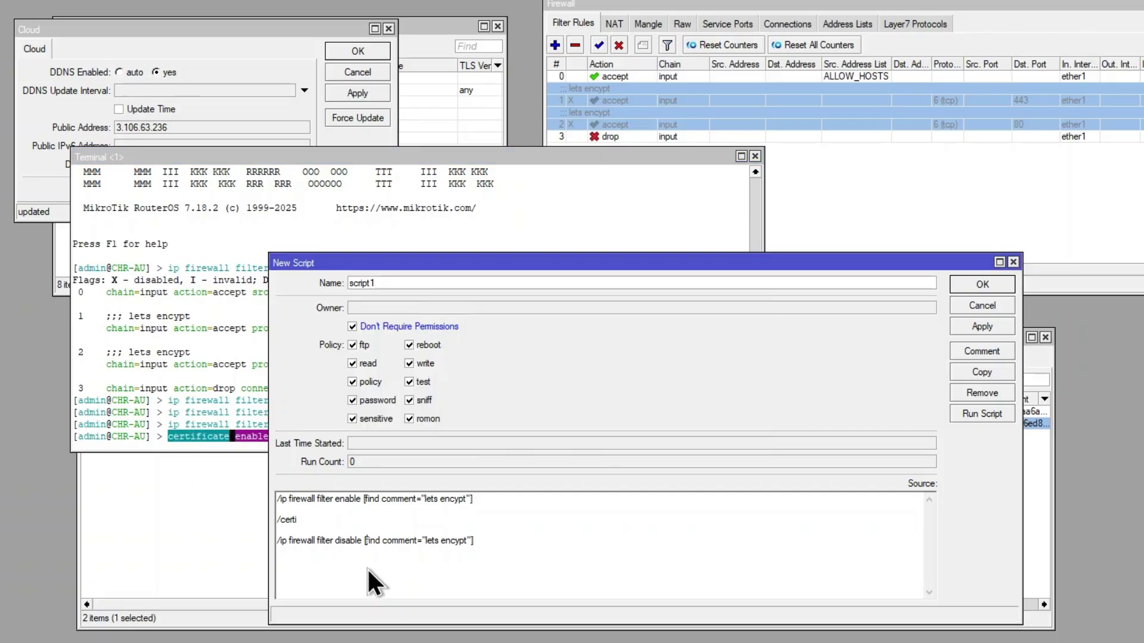
{"action": "key", "text": "BackSpace"}
{"action": "key", "text": "BackSpace"}
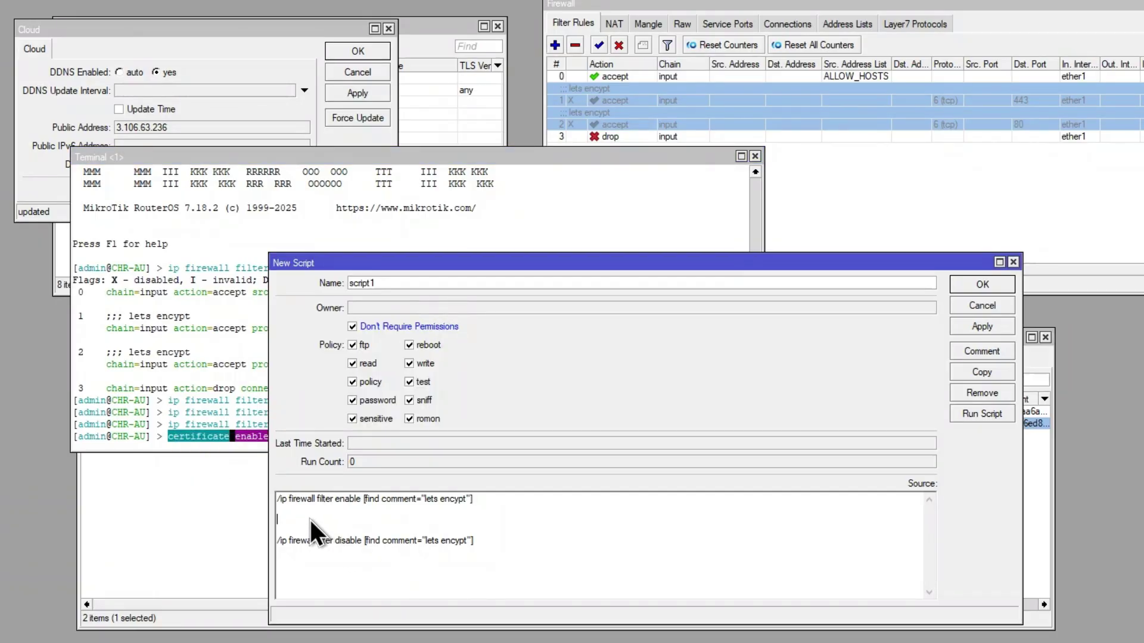
{"action": "key", "text": "ctrl+v"}
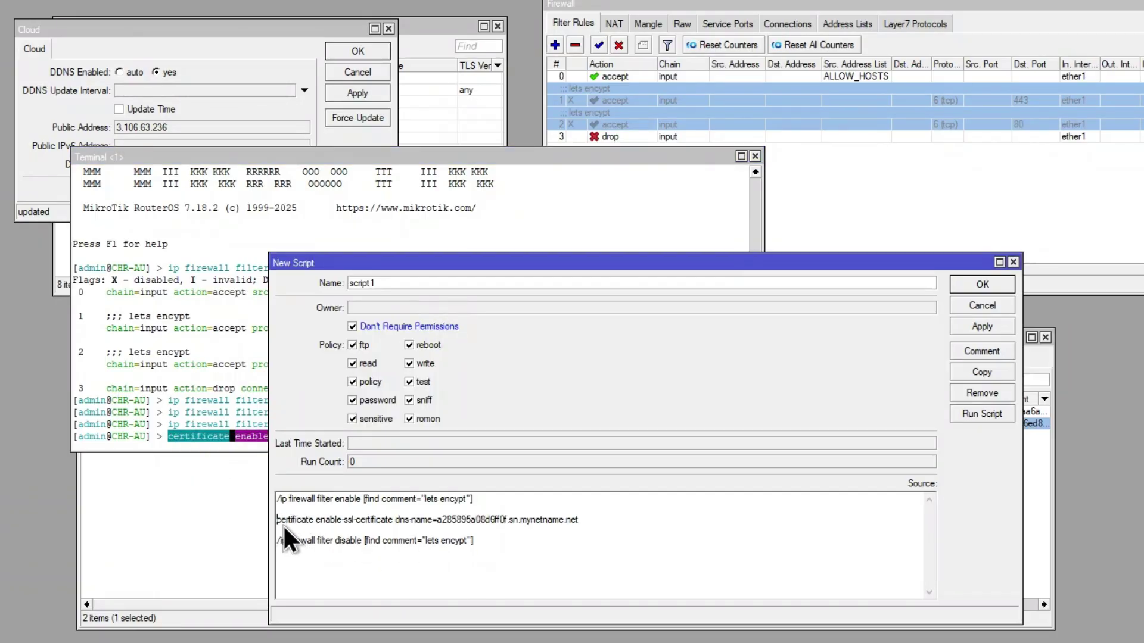
{"action": "type", "text": "/"}
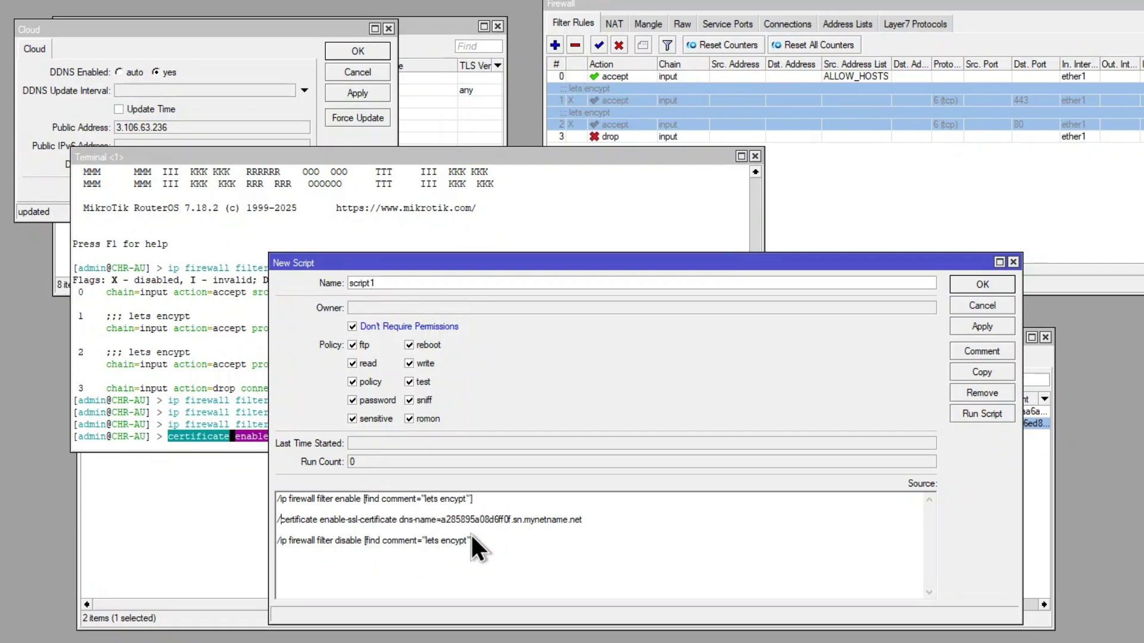
Apply and run the script, and check its effect in the IP services, certificates and firewall filter rules
{"action": "left_click", "coordinate": [983, 326]}
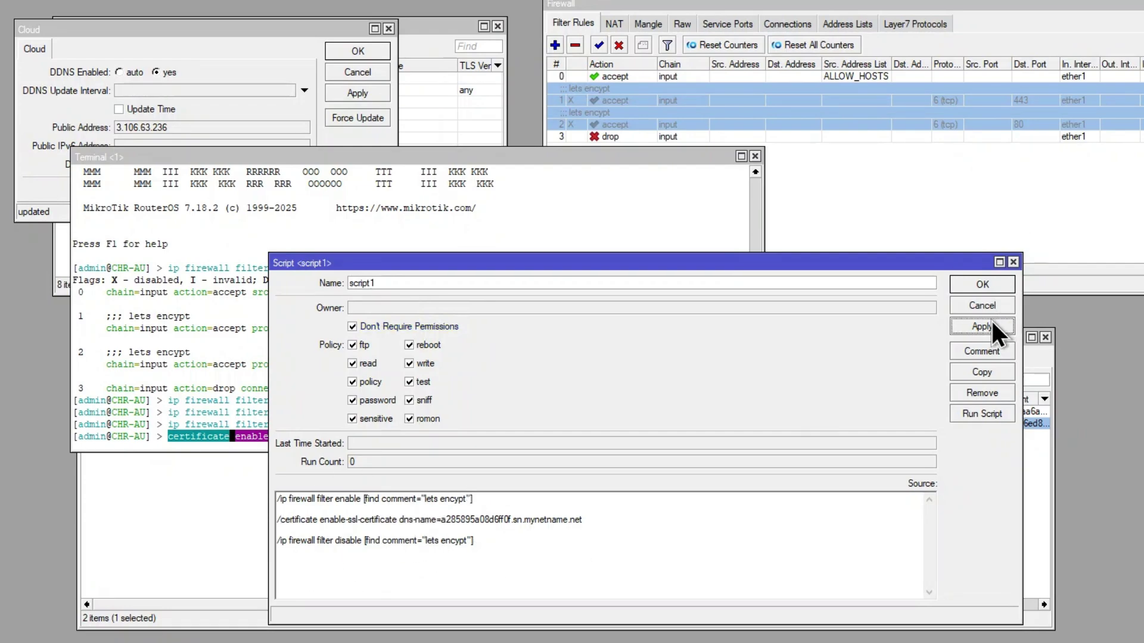
{"action": "left_click", "coordinate": [971, 410]}
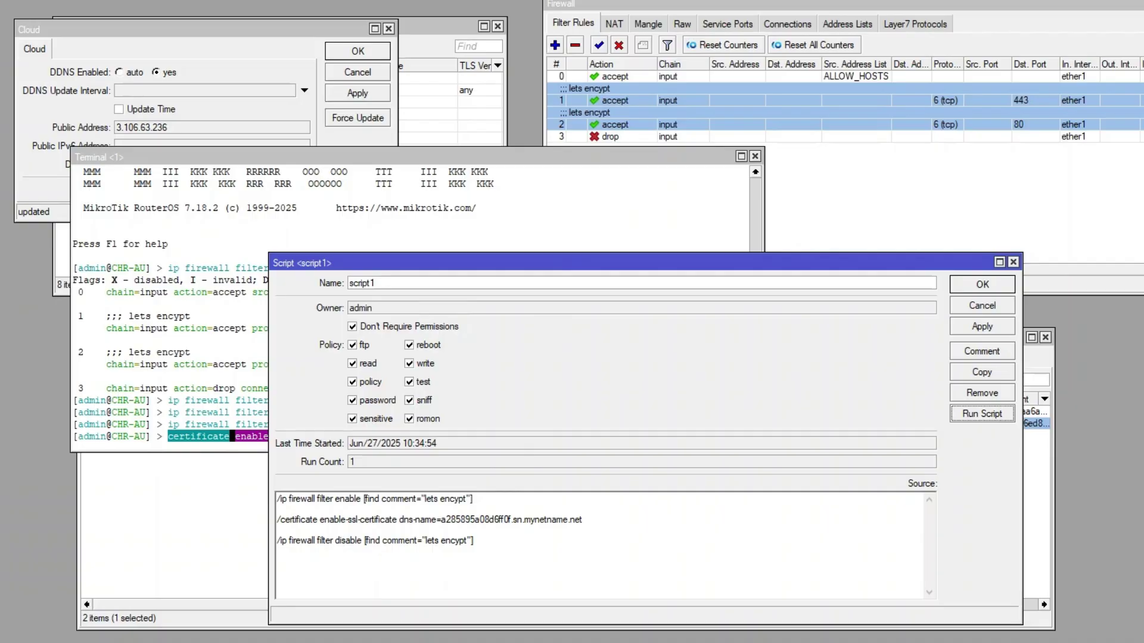
{"action": "left_click", "coordinate": [401, 39]}
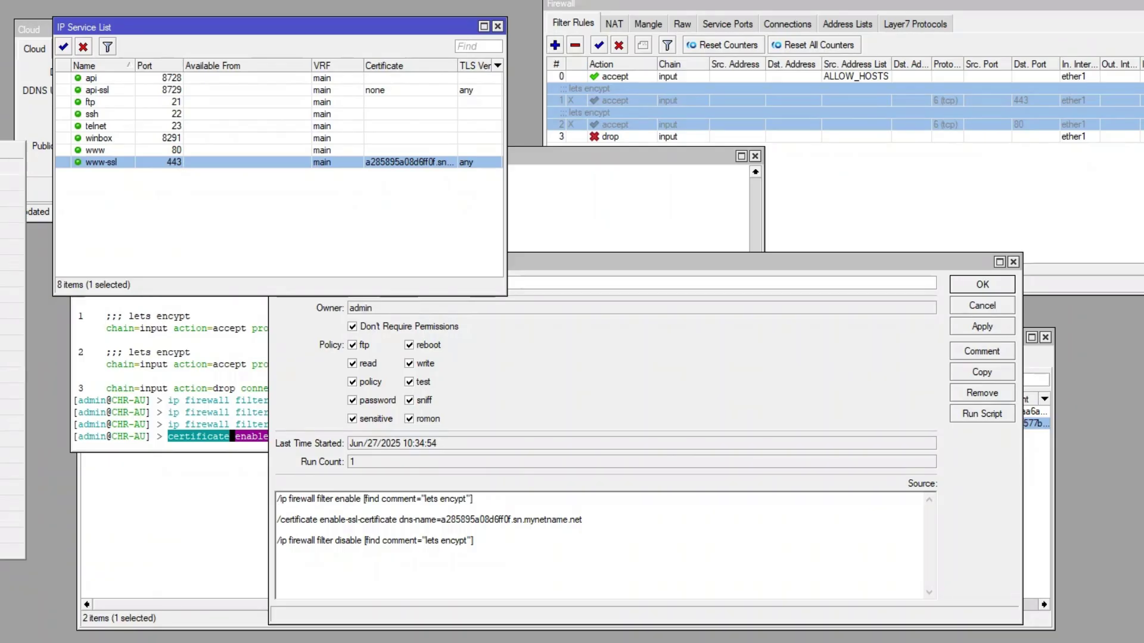
{"action": "left_click", "coordinate": [1037, 477]}
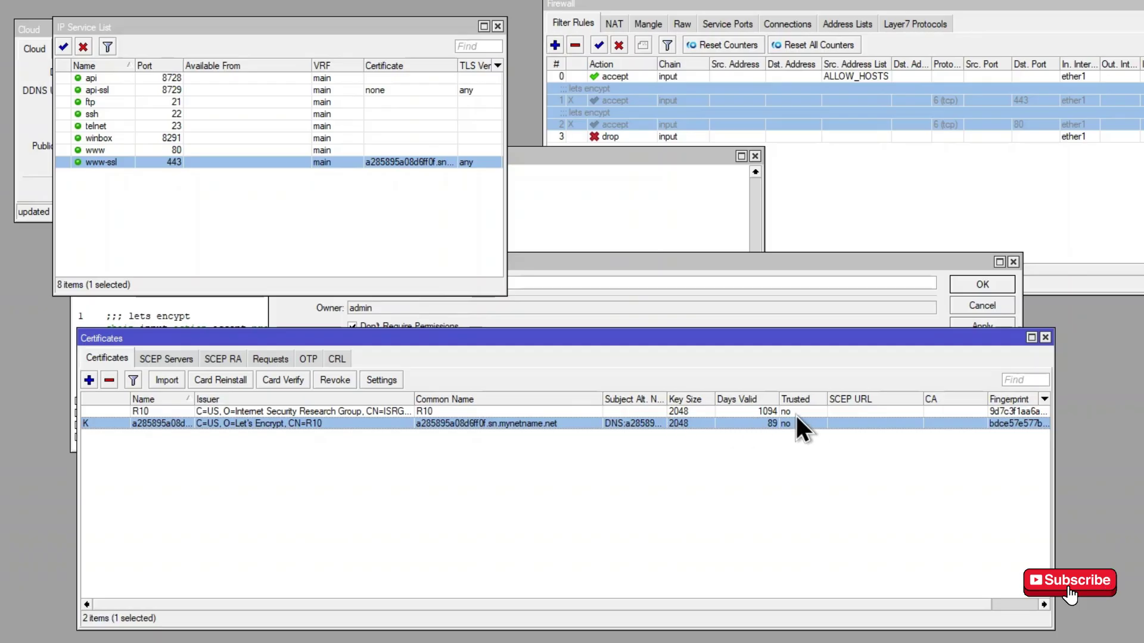
{"action": "left_click_drag", "start_coordinate": [834, 338], "coordinate": [906, 463]}
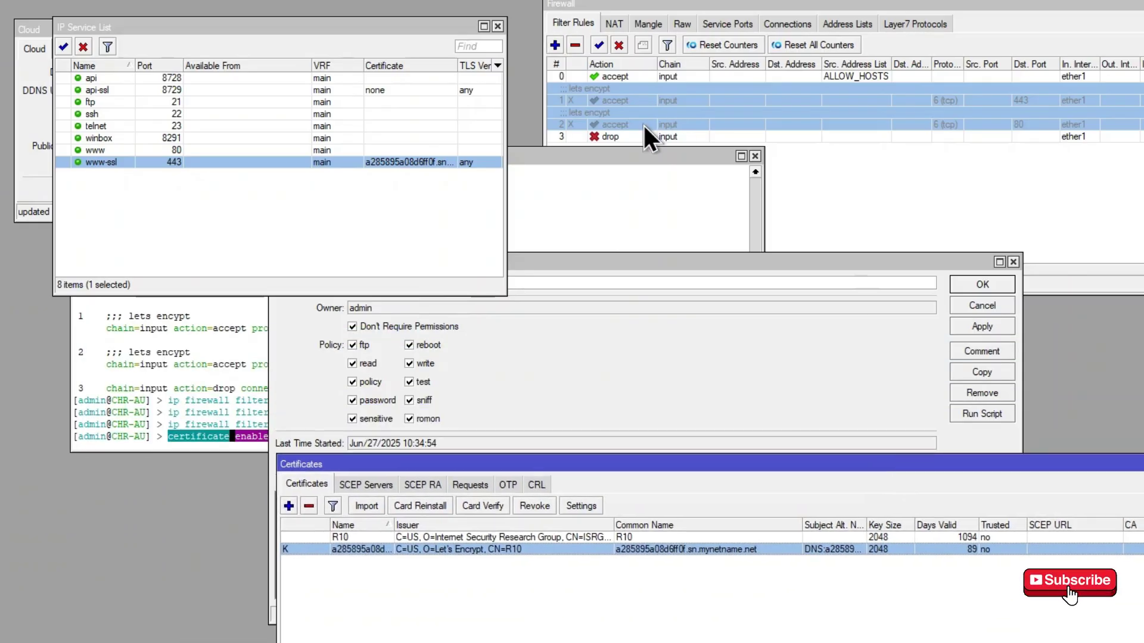
{"action": "left_click", "coordinate": [604, 387]}
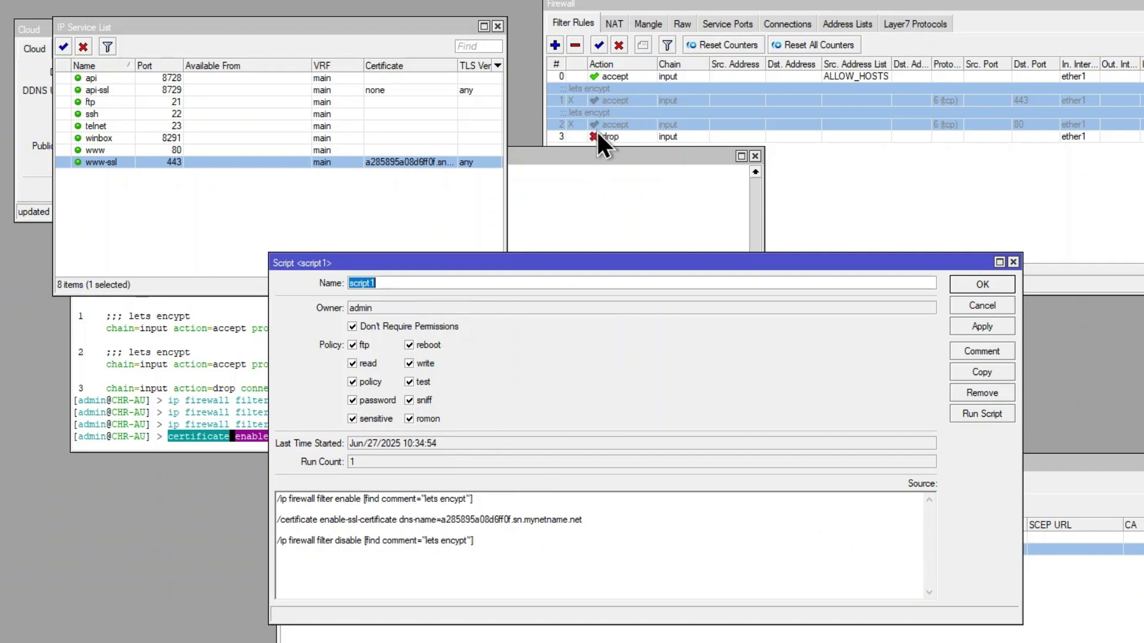
{"action": "left_click", "coordinate": [1044, 473]}
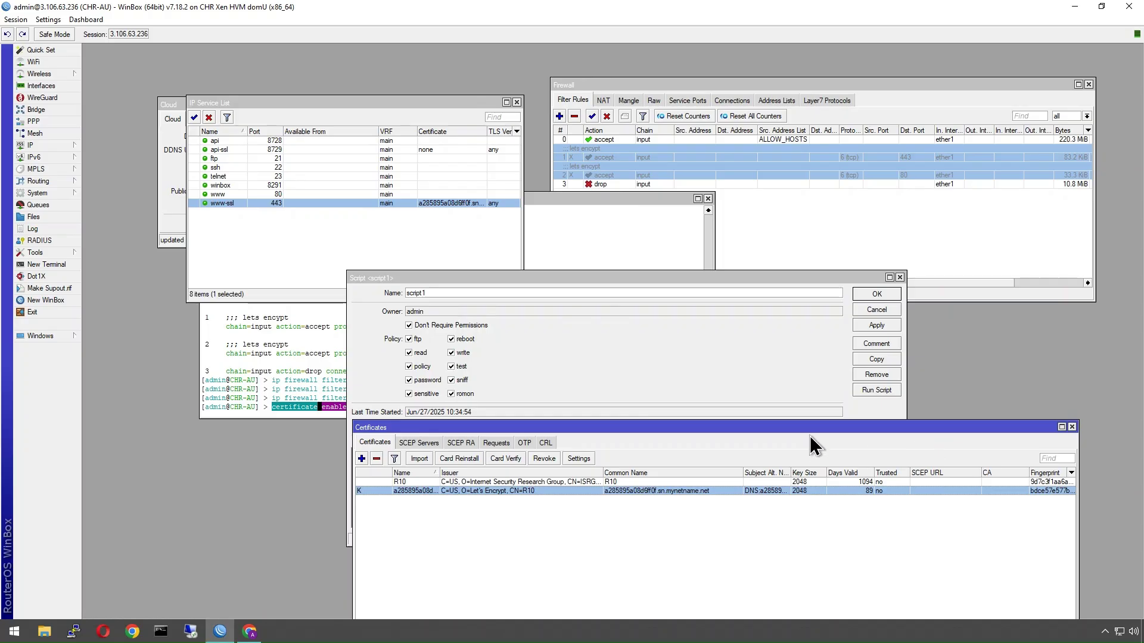
Rename the script as "script lets encrypt" and save it
{"action": "left_click", "coordinate": [429, 293]}
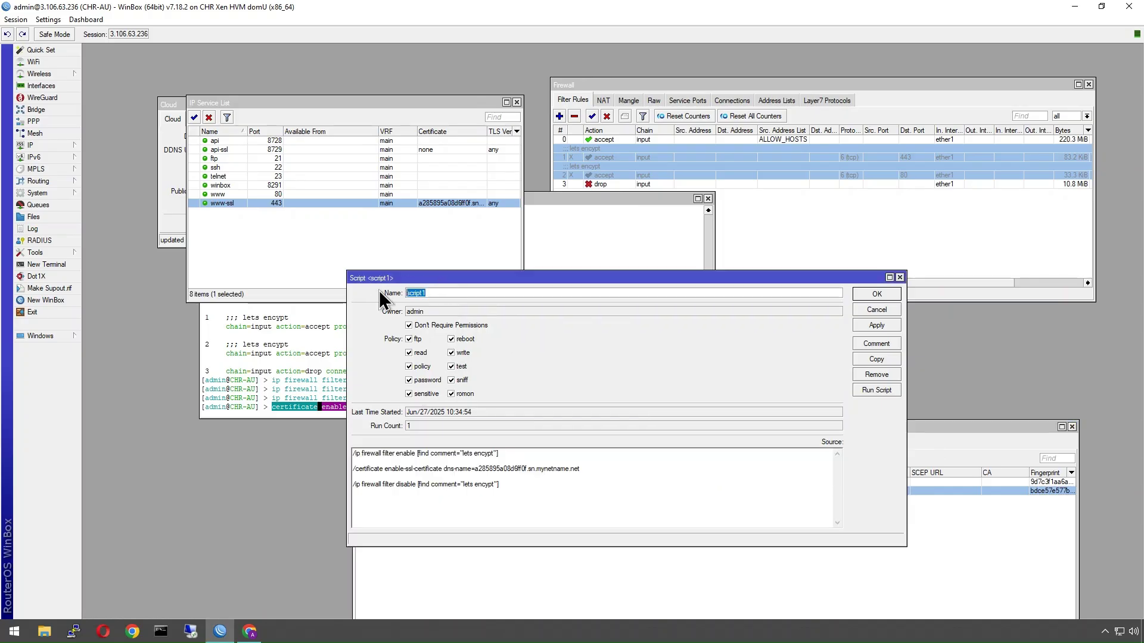
{"action": "type", "text": "script lets encrypt"}
{"action": "left_click", "coordinate": [871, 294]}
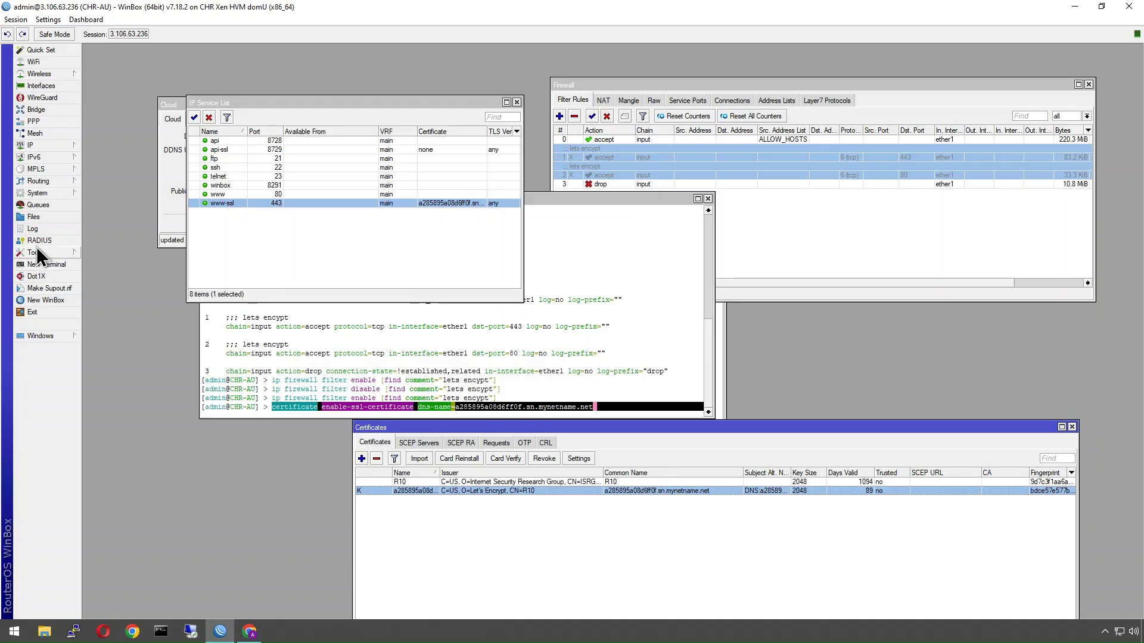
Add a new schedule in the system scheduler and name it "schedule lets encrpyt"
{"action": "left_click", "coordinate": [37, 193]}
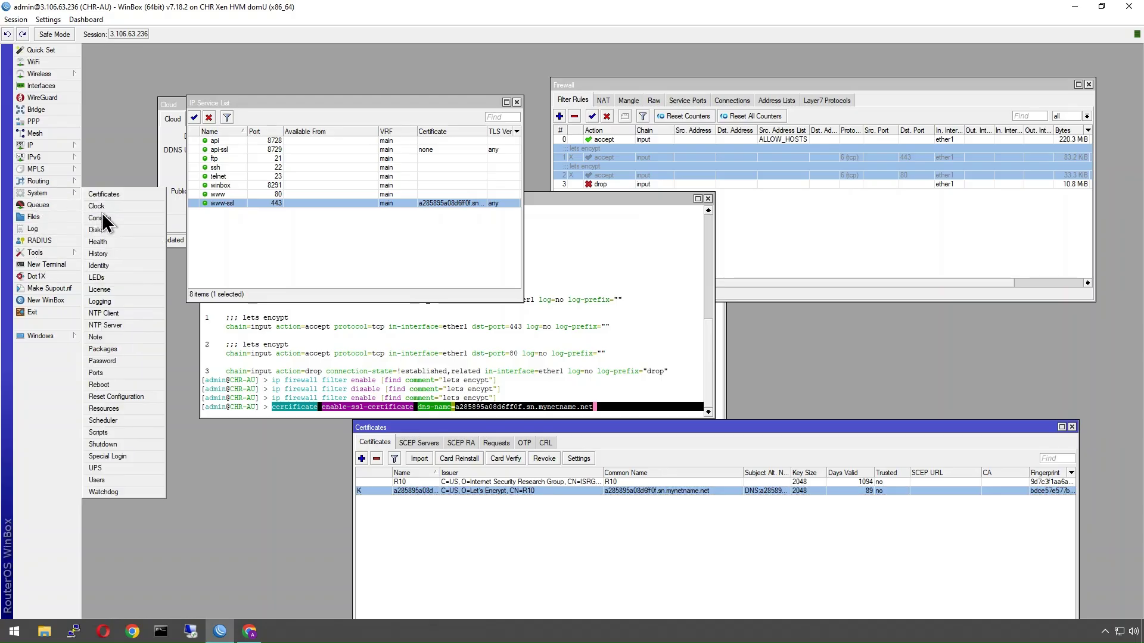
{"action": "left_click", "coordinate": [104, 421]}
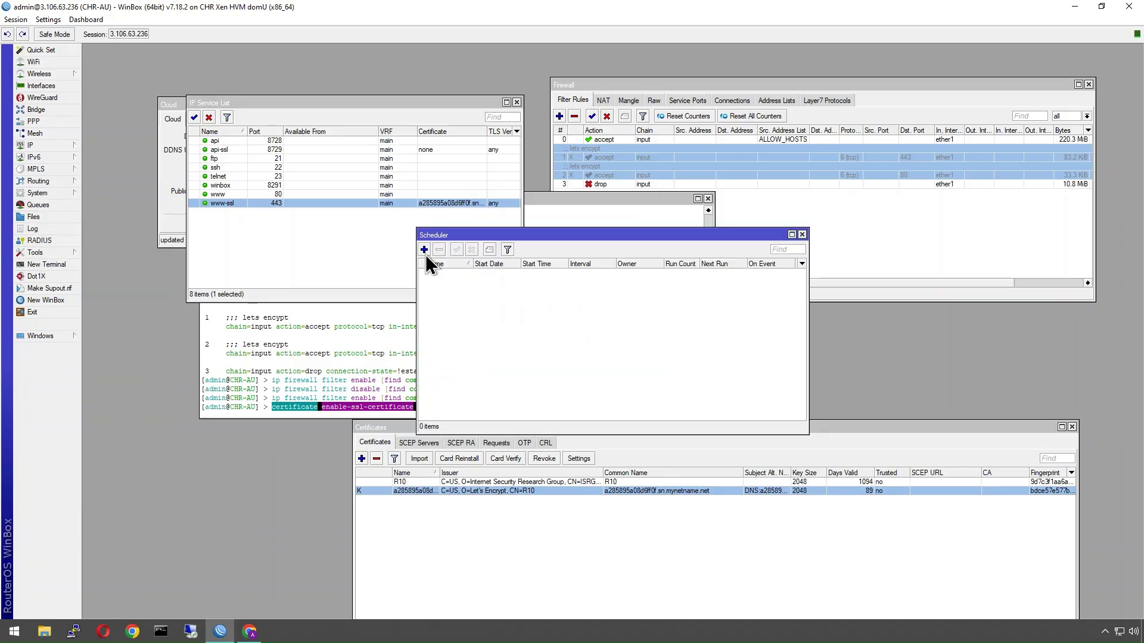
{"action": "left_click", "coordinate": [424, 249]}
{"action": "left_click", "coordinate": [599, 203]}
{"action": "key", "text": "BackSpace"}
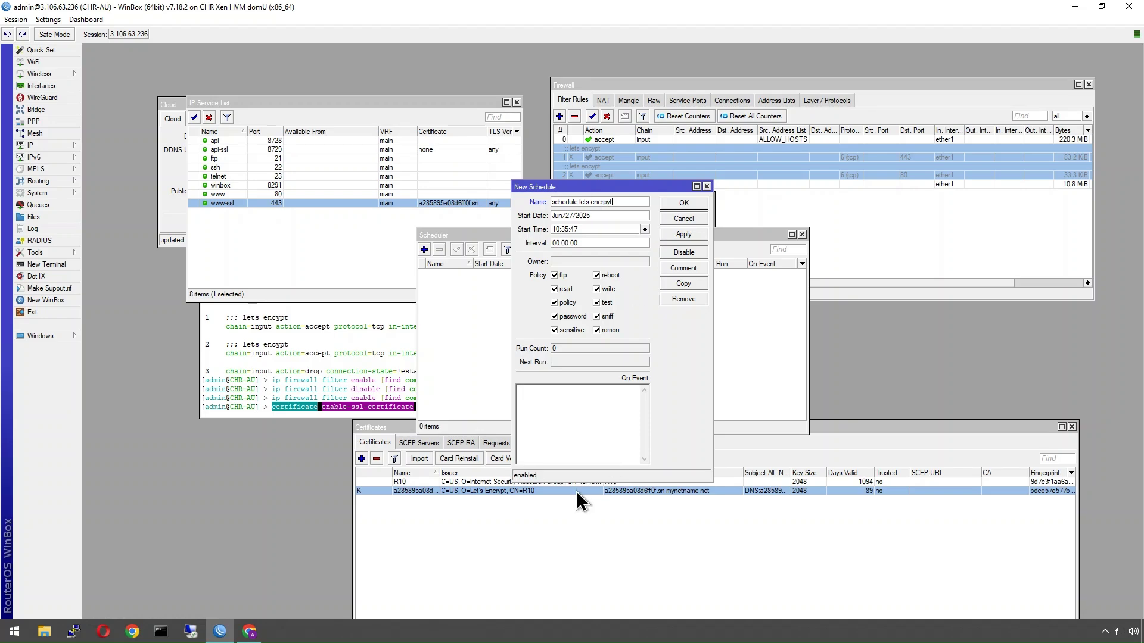
Widen the new schedule window and enter "script lets encrypt" as its On Event content
{"action": "left_click", "coordinate": [520, 389]}
{"action": "left_click_drag", "start_coordinate": [713, 429], "coordinate": [882, 422]}
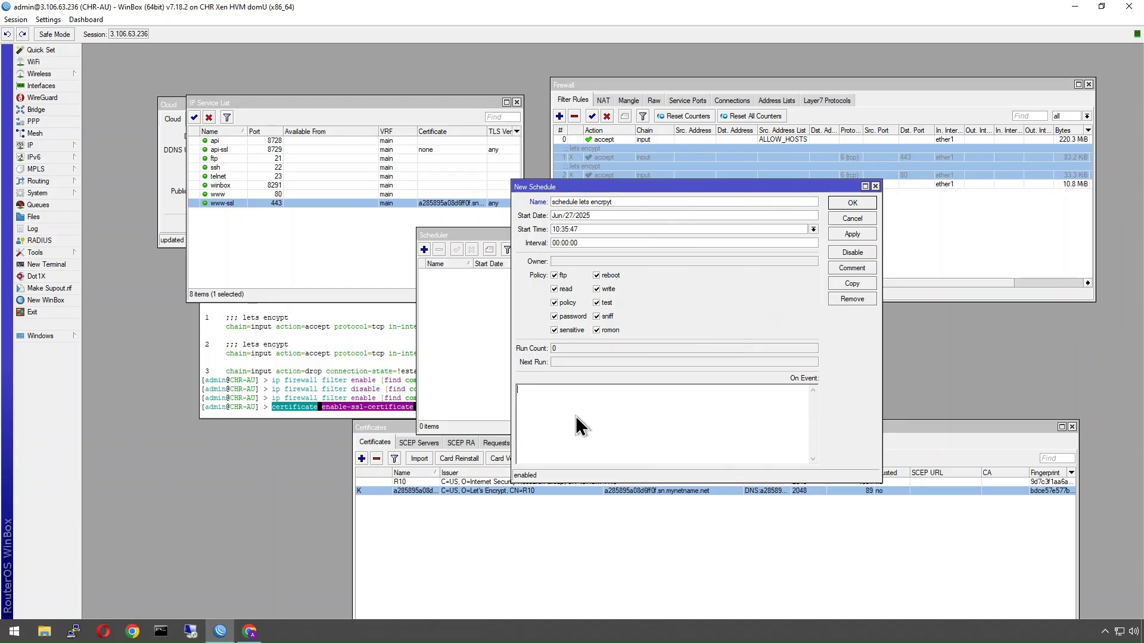
{"action": "type", "text": "script lets enc"}
{"action": "key", "text": "Left"}
{"action": "key", "text": "Left"}
{"action": "key", "text": "Left"}
{"action": "type", "text": "r"}
{"action": "key", "text": "End"}
Open the saved renewal script, edit its name to script_lets_encrypt, and copy that name
{"action": "left_click", "coordinate": [37, 194]}
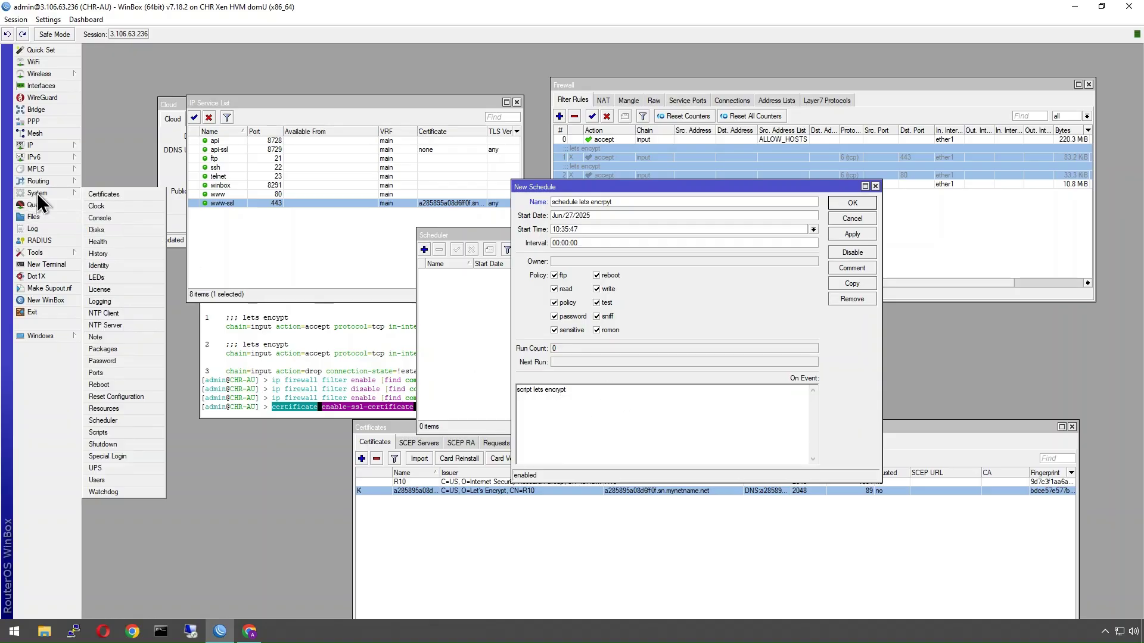
{"action": "left_click", "coordinate": [110, 432]}
{"action": "double_click", "coordinate": [524, 280]}
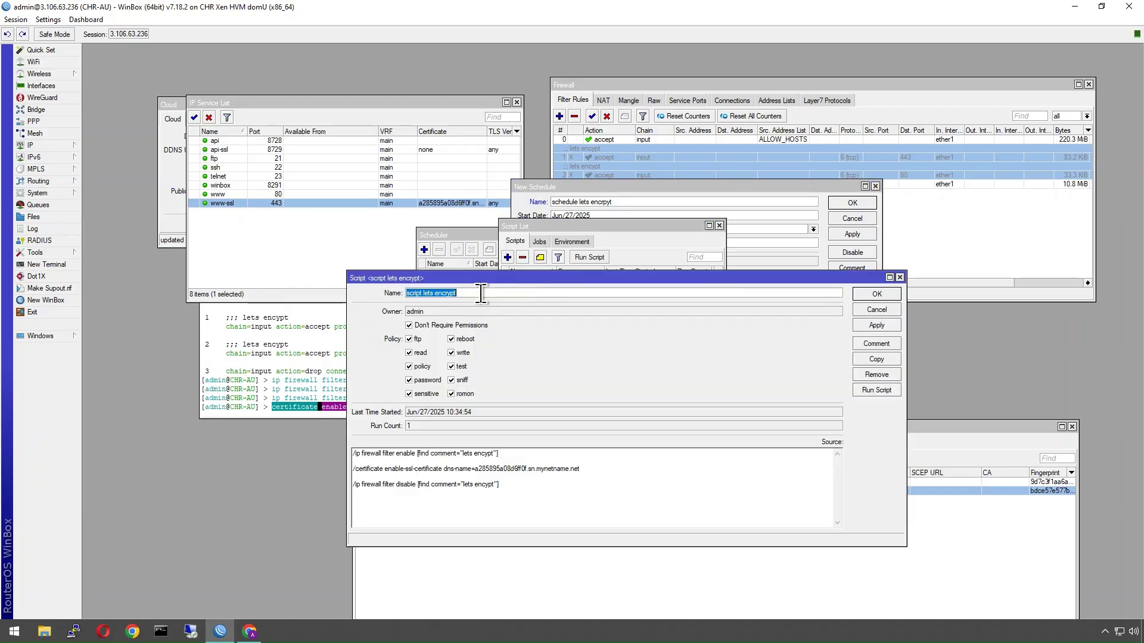
{"action": "left_click", "coordinate": [435, 293]}
{"action": "key", "text": "BackSpace"}
{"action": "type", "text": "_"}
{"action": "left_click", "coordinate": [424, 294]}
{"action": "key", "text": "BackSpace"}
{"action": "type", "text": "_"}
{"action": "left_click_drag", "start_coordinate": [477, 293], "coordinate": [348, 291]}
Replace the new schedule's On Event content with script_lets_encrypt
{"action": "left_click_drag", "start_coordinate": [465, 278], "coordinate": [460, 384]}
{"action": "left_click", "coordinate": [512, 301]}
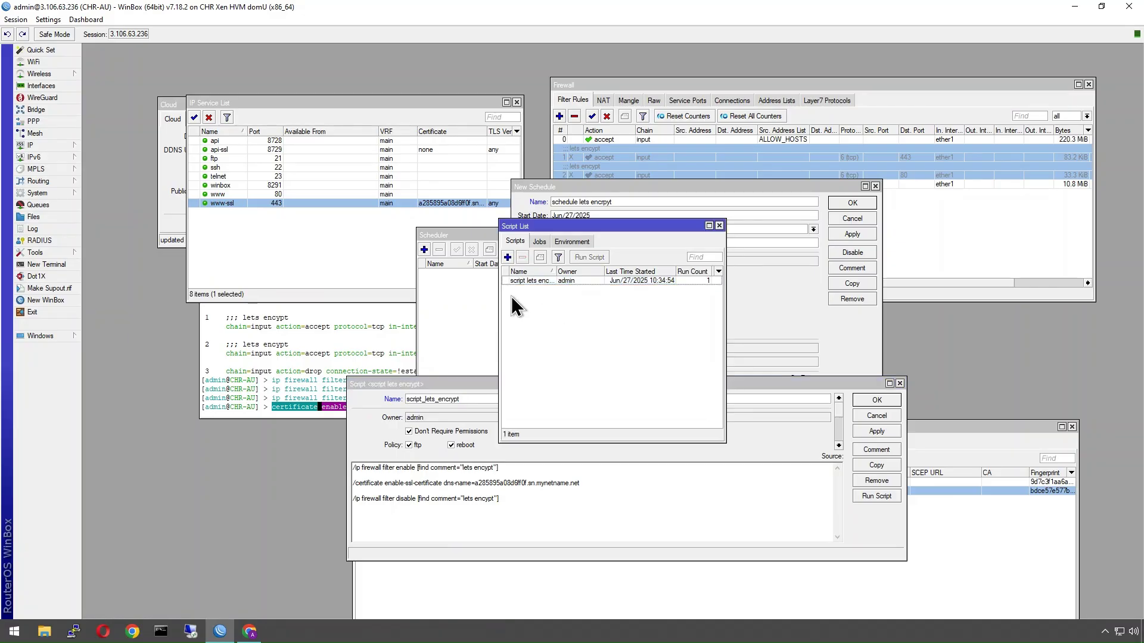
{"action": "left_click", "coordinate": [745, 299]}
{"action": "left_click", "coordinate": [542, 390]}
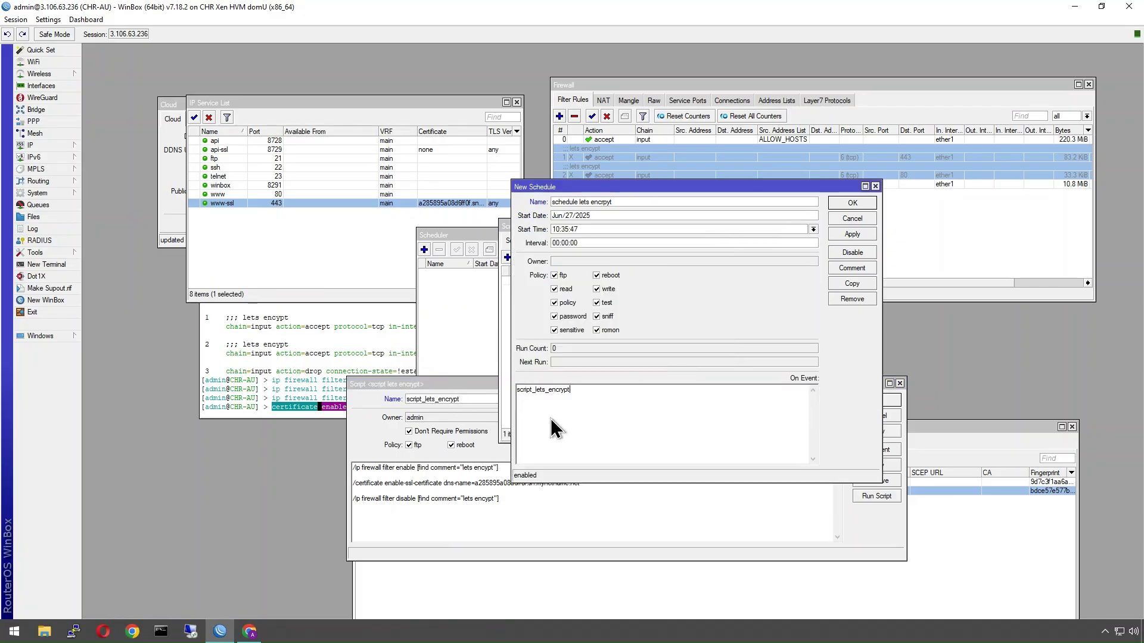
Replace the spaces in the schedule's name with underscores to make schedule_lets_encrpyt, and save the schedule
{"action": "left_click", "coordinate": [578, 202]}
{"action": "key", "text": "Delete"}
{"action": "type", "text": "_"}
{"action": "key", "text": "Right"}
{"action": "key", "text": "Right"}
{"action": "key", "text": "Right"}
{"action": "key", "text": "Right"}
{"action": "key", "text": "Delete"}
{"action": "type", "text": "_"}
{"action": "key", "text": "Return"}
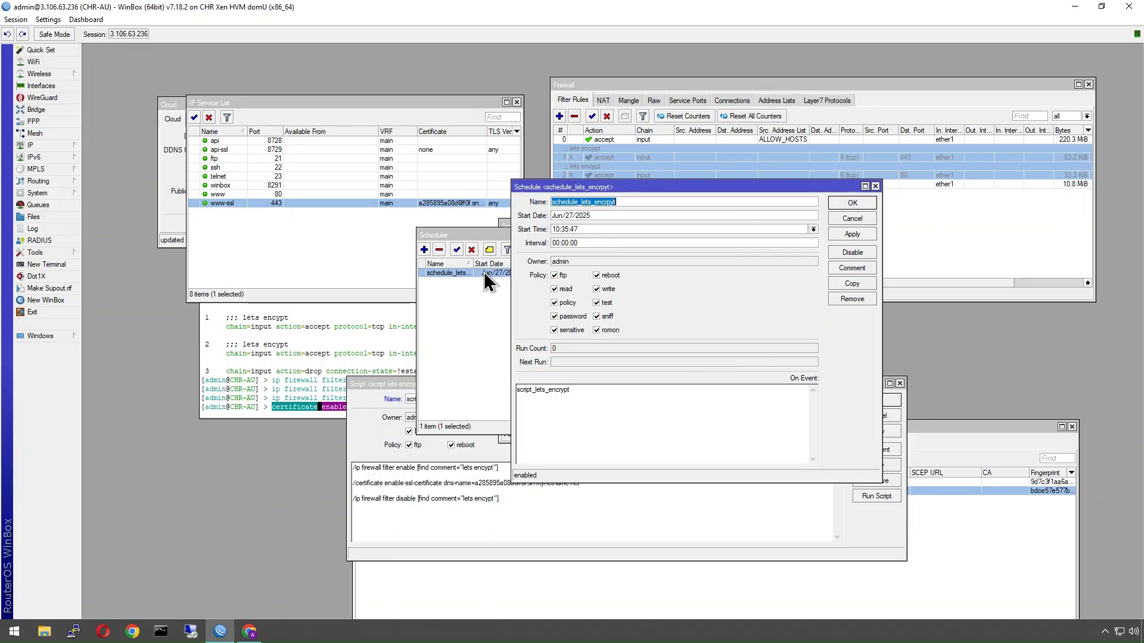
Set the interval of the schedule_lets_encrpyt entry to 87d and save it
{"action": "left_click", "coordinate": [553, 243]}
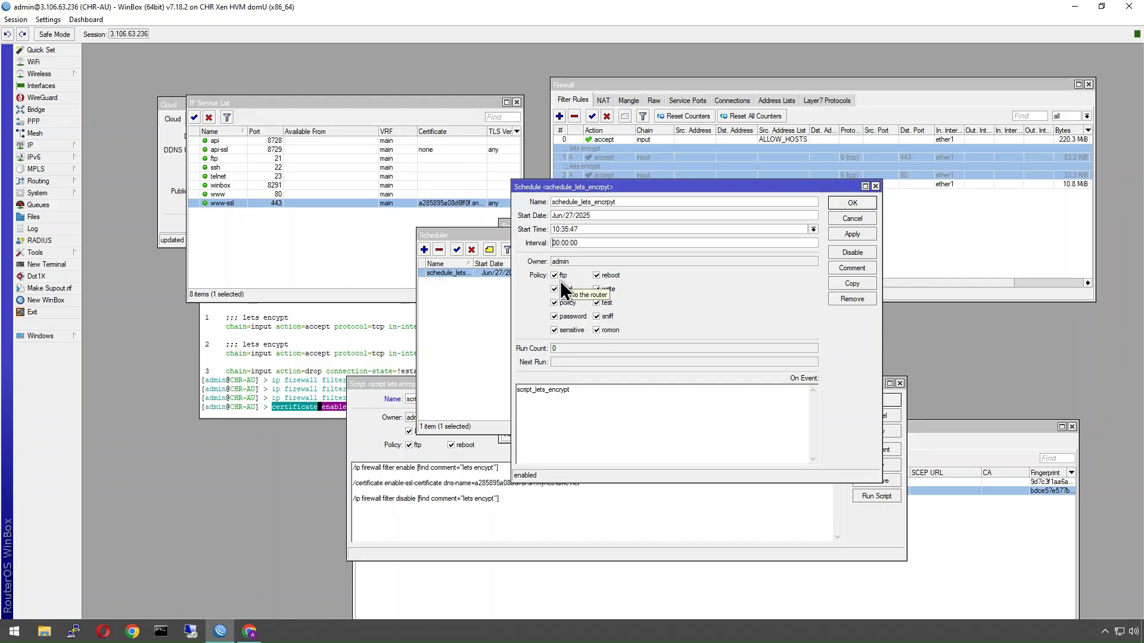
{"action": "type", "text": "87d"}
{"action": "left_click", "coordinate": [851, 234]}
{"action": "left_click", "coordinate": [840, 202]}
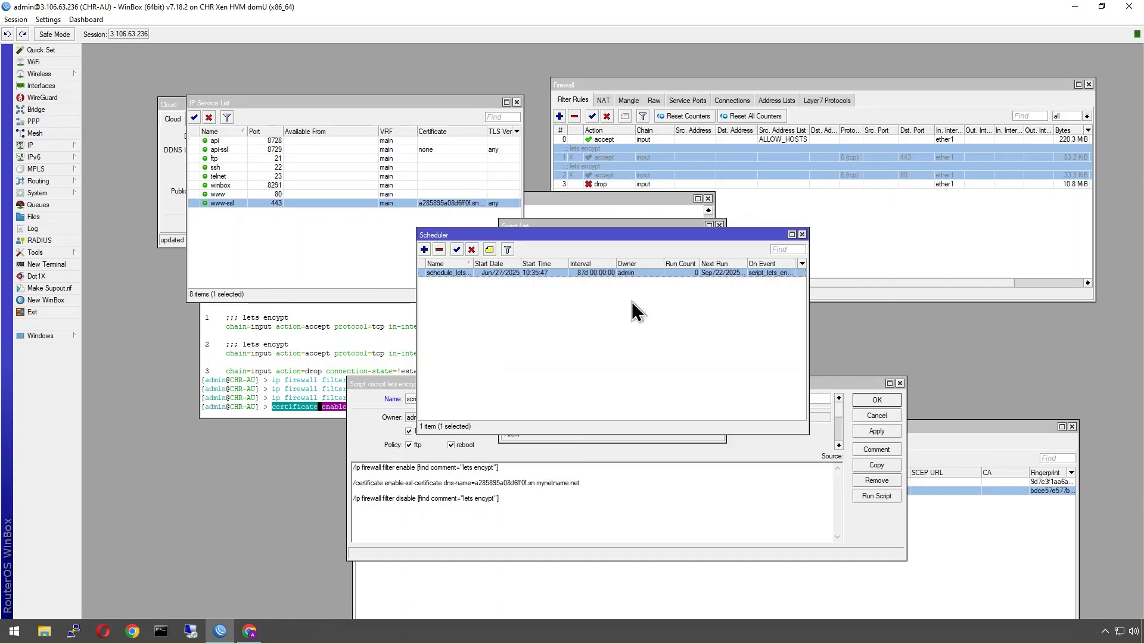
Close the scheduler, script list, script and certificates windows
{"action": "left_click", "coordinate": [495, 349]}
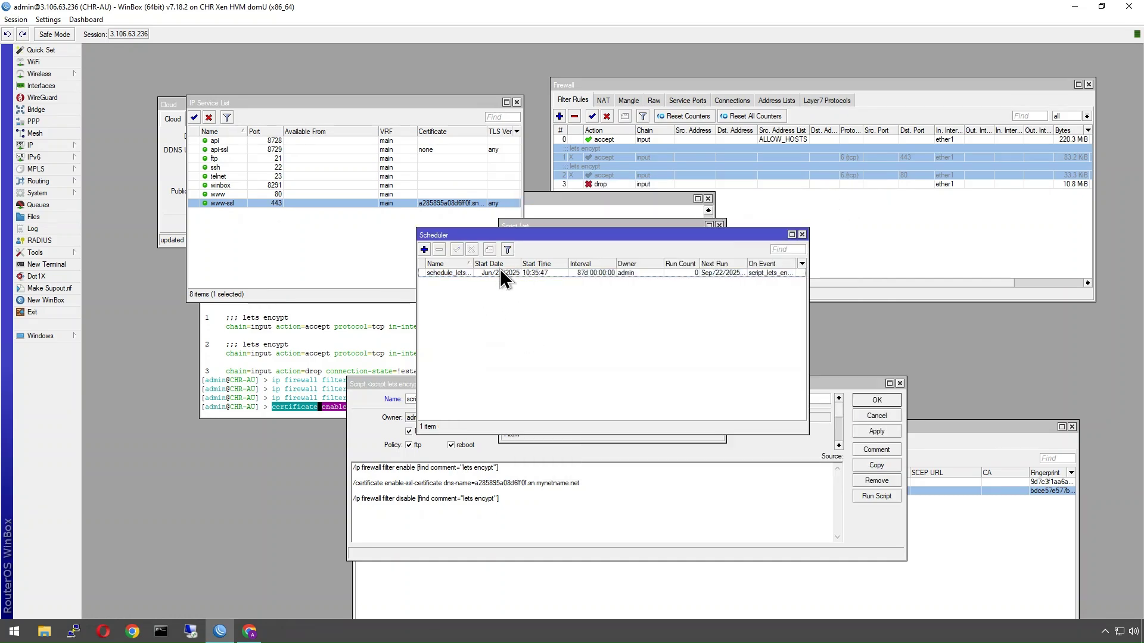
{"action": "left_click", "coordinate": [802, 235]}
{"action": "left_click", "coordinate": [718, 226]}
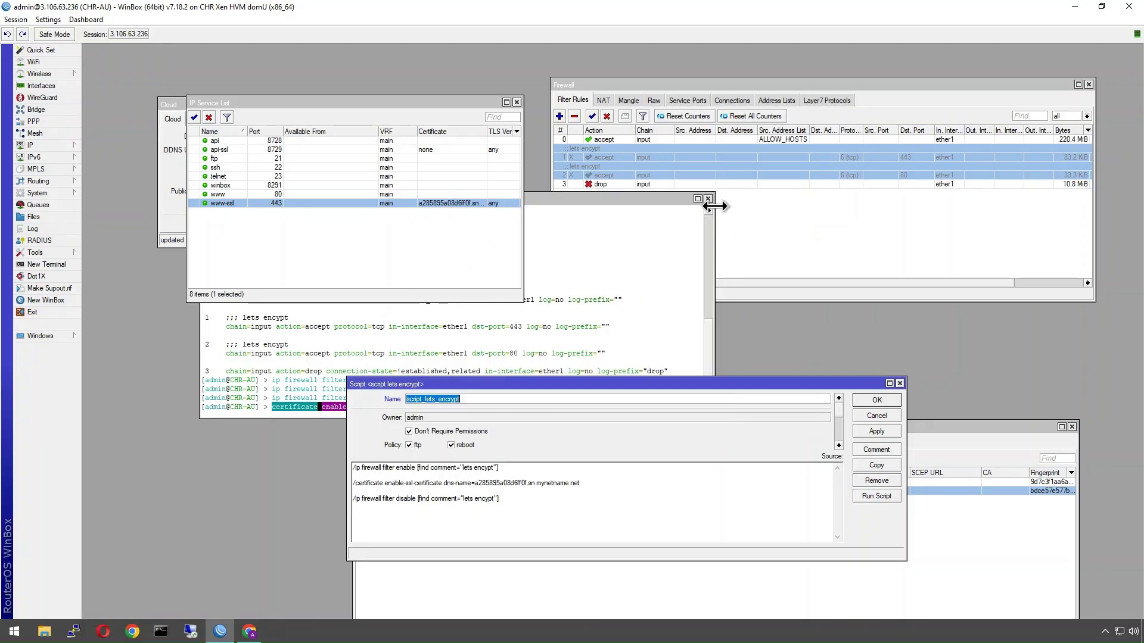
{"action": "left_click", "coordinate": [899, 383]}
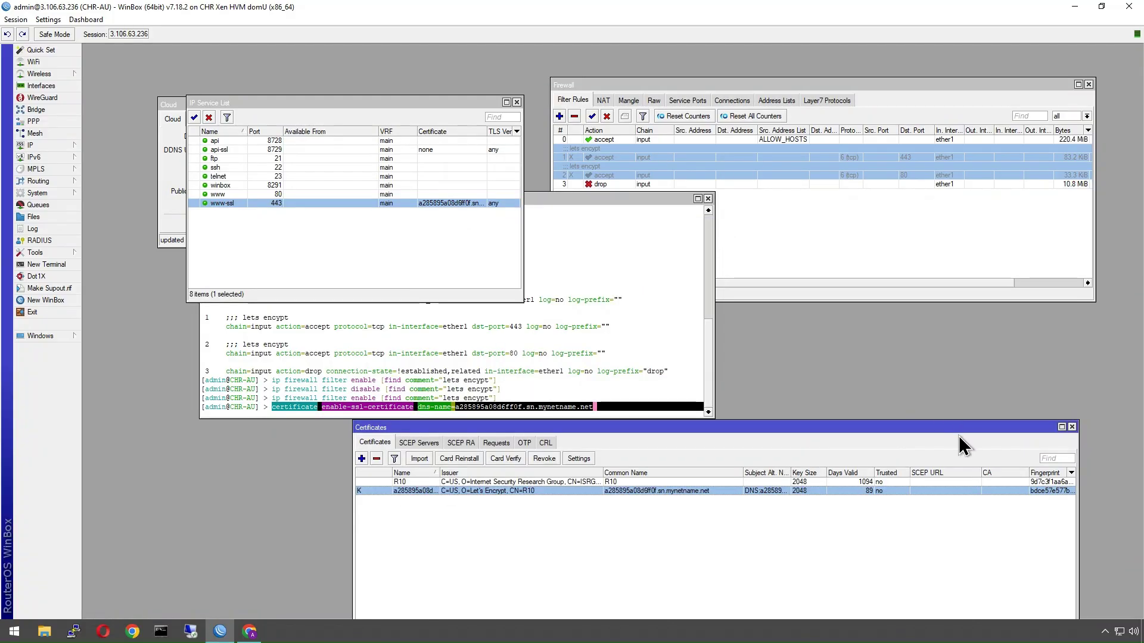
{"action": "left_click", "coordinate": [1072, 426]}
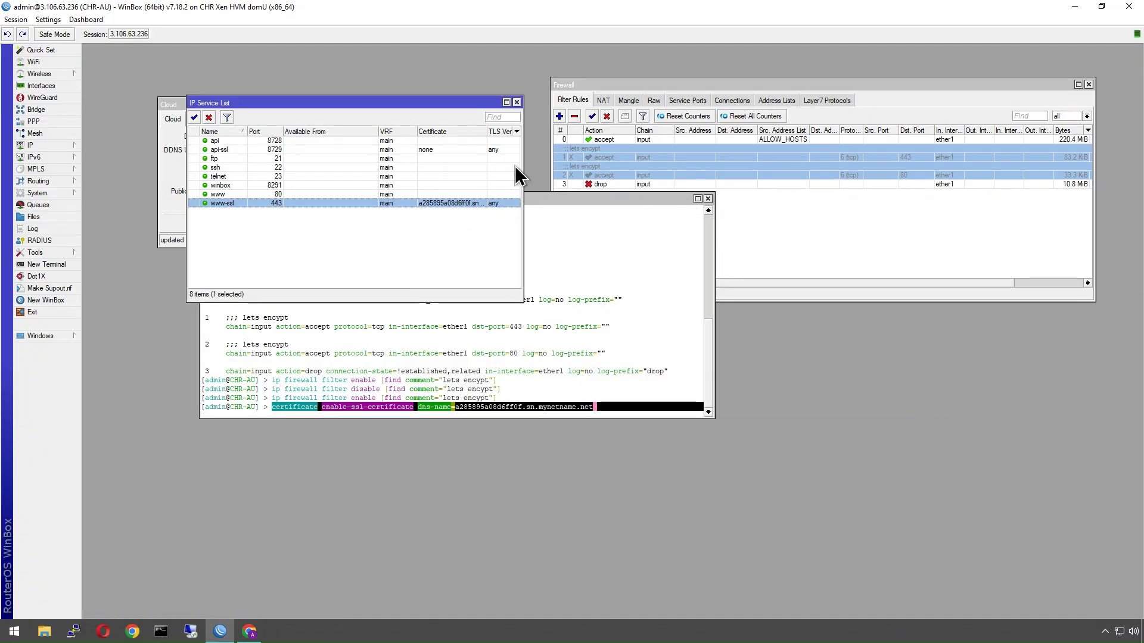
Close the terminal and Cloud windows and enable the two lets encypt filter rules for ports 443 and 80
{"action": "left_click_drag", "start_coordinate": [581, 199], "coordinate": [857, 367]}
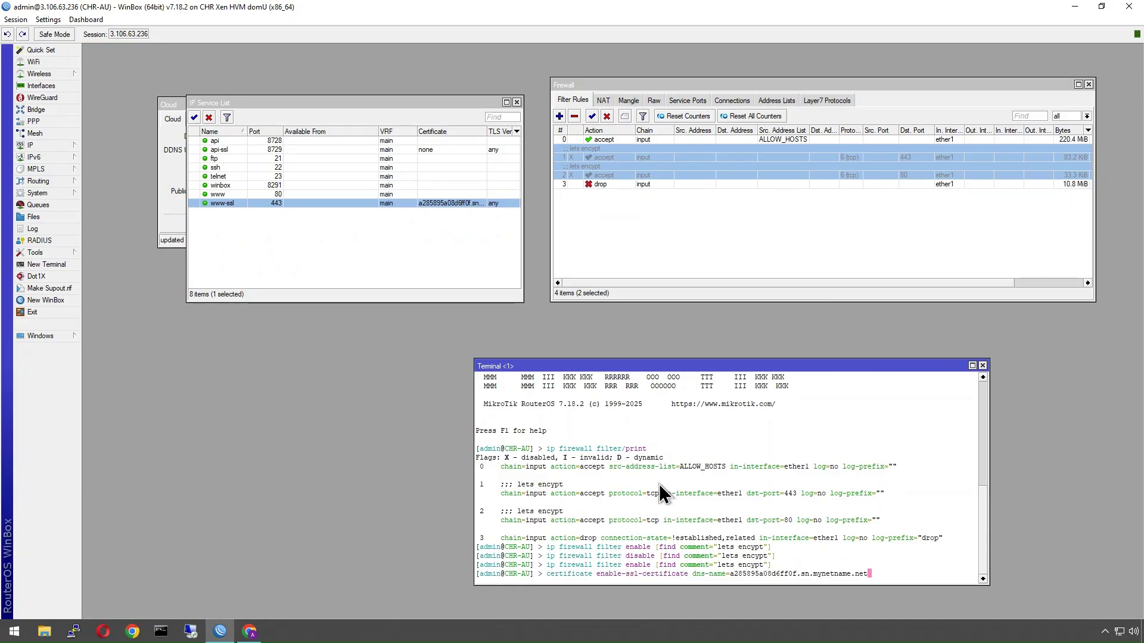
{"action": "left_click", "coordinate": [982, 365]}
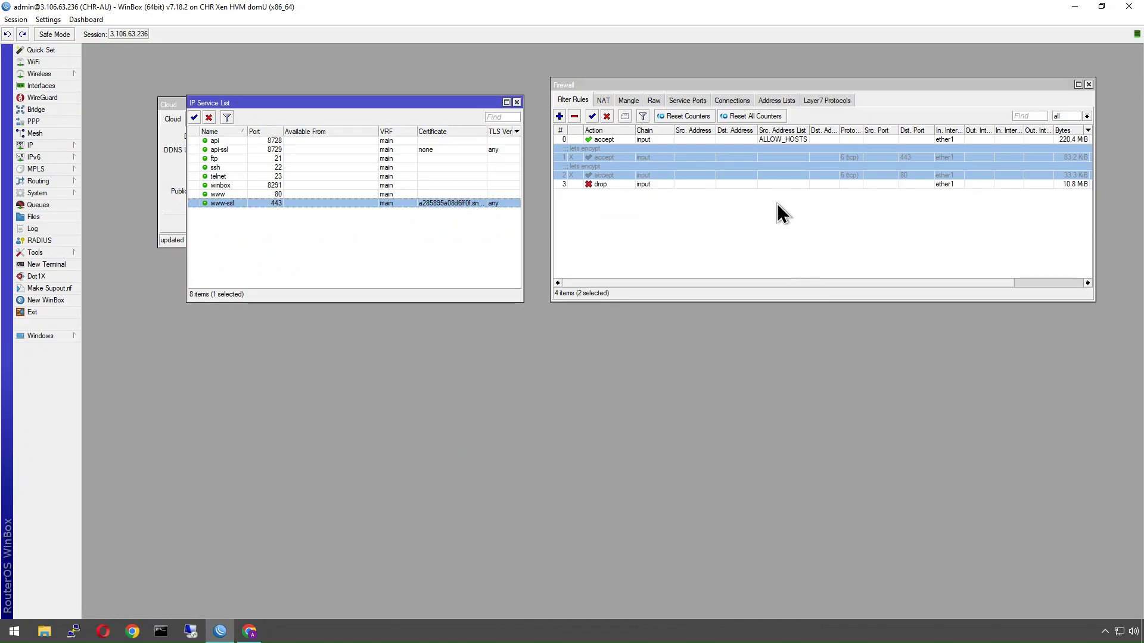
{"action": "left_click", "coordinate": [592, 115]}
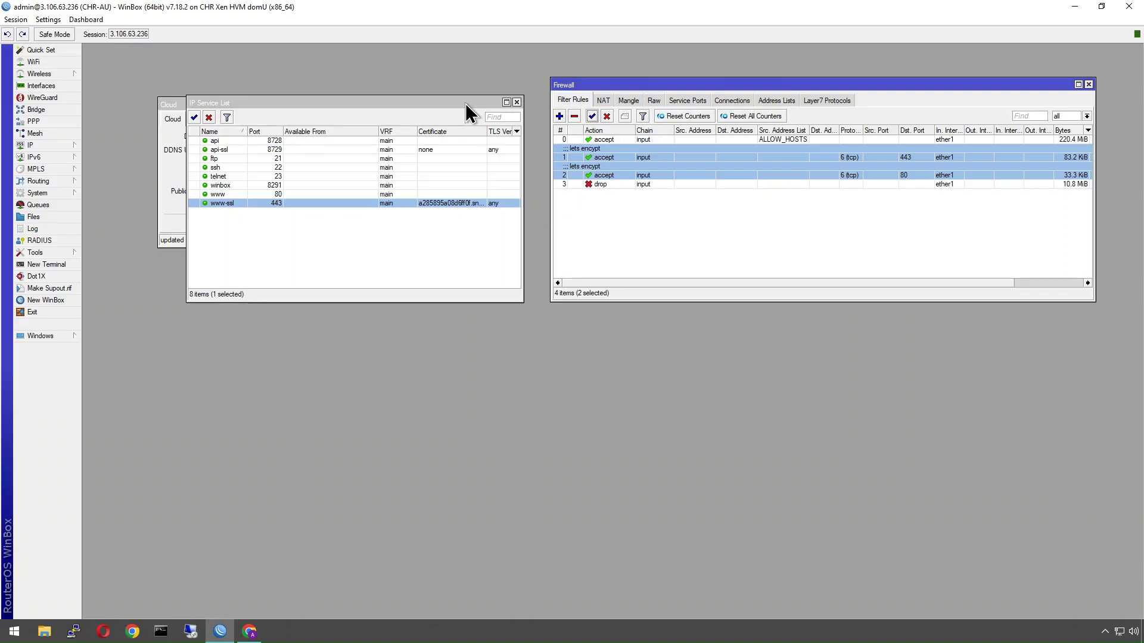
{"action": "left_click_drag", "start_coordinate": [467, 103], "coordinate": [778, 325]}
{"action": "left_click", "coordinate": [421, 119]}
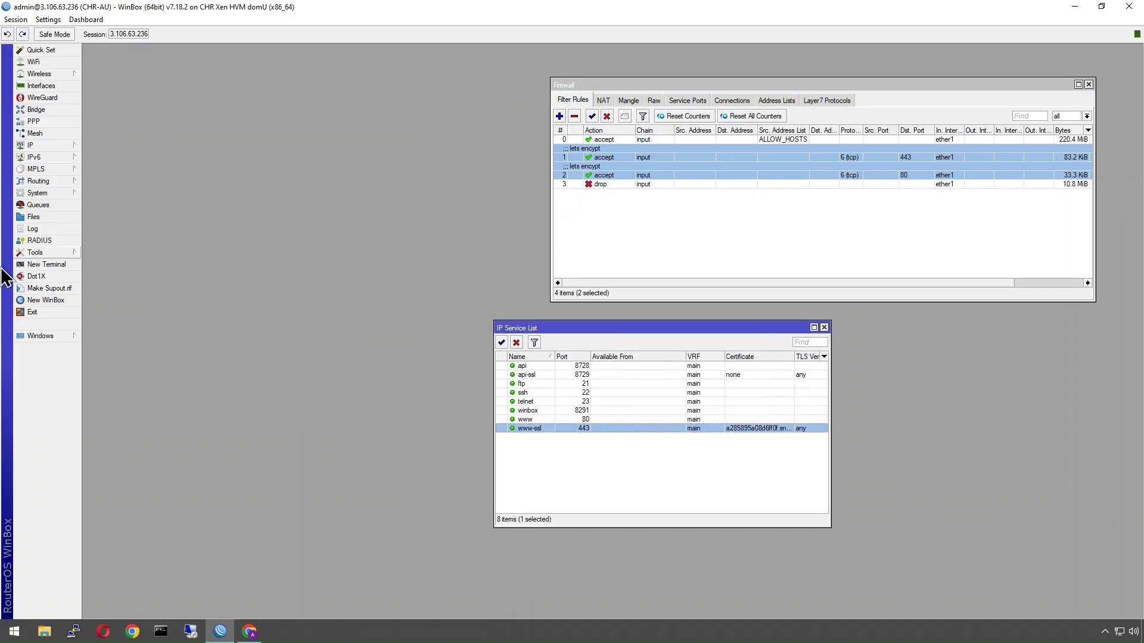
In a new terminal, run certificate/ enable-ssl-certificate with dns-name=chr.mikrotikmasters.com
{"action": "left_click", "coordinate": [27, 265]}
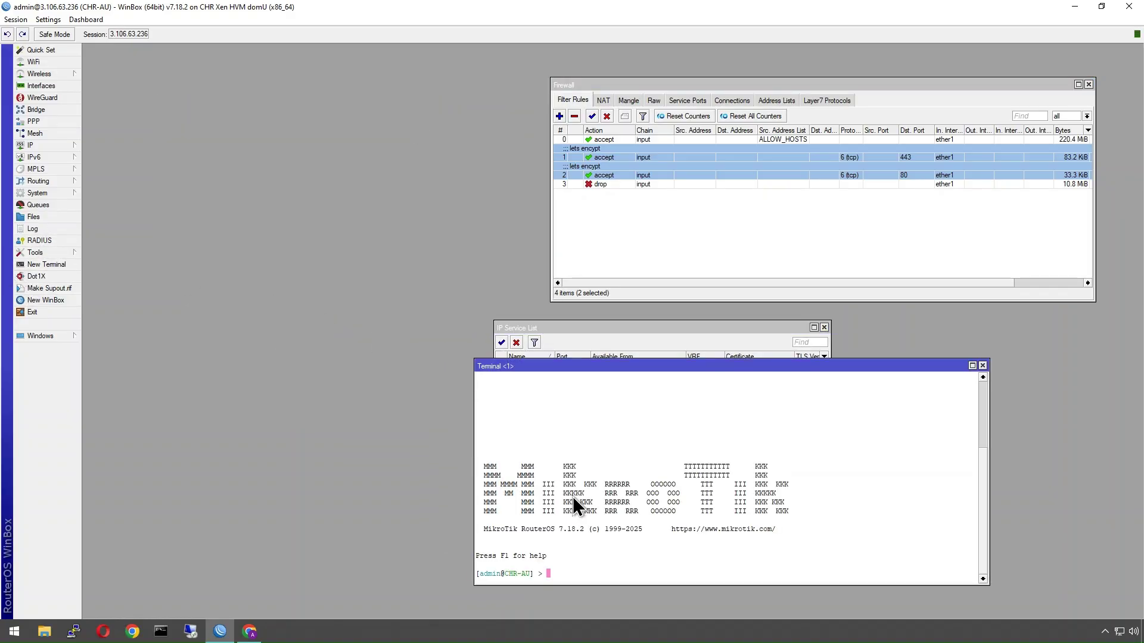
{"action": "type", "text": "certificate/ e"}
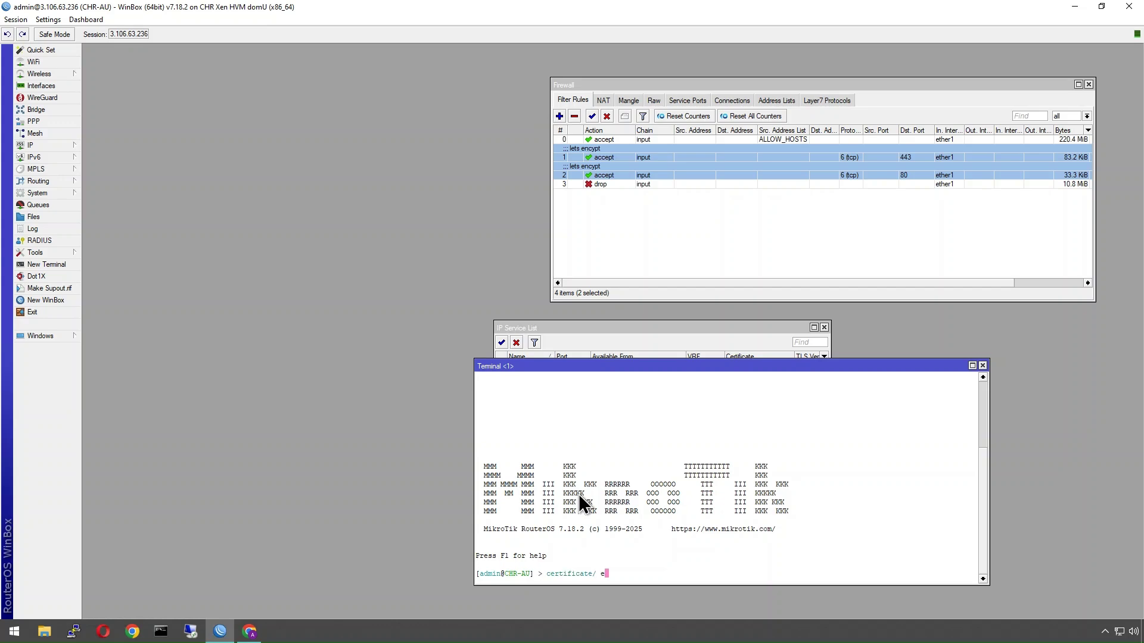
{"action": "key", "text": "Tab"}
{"action": "type", "text": "dn"}
{"action": "key", "text": "Tab"}
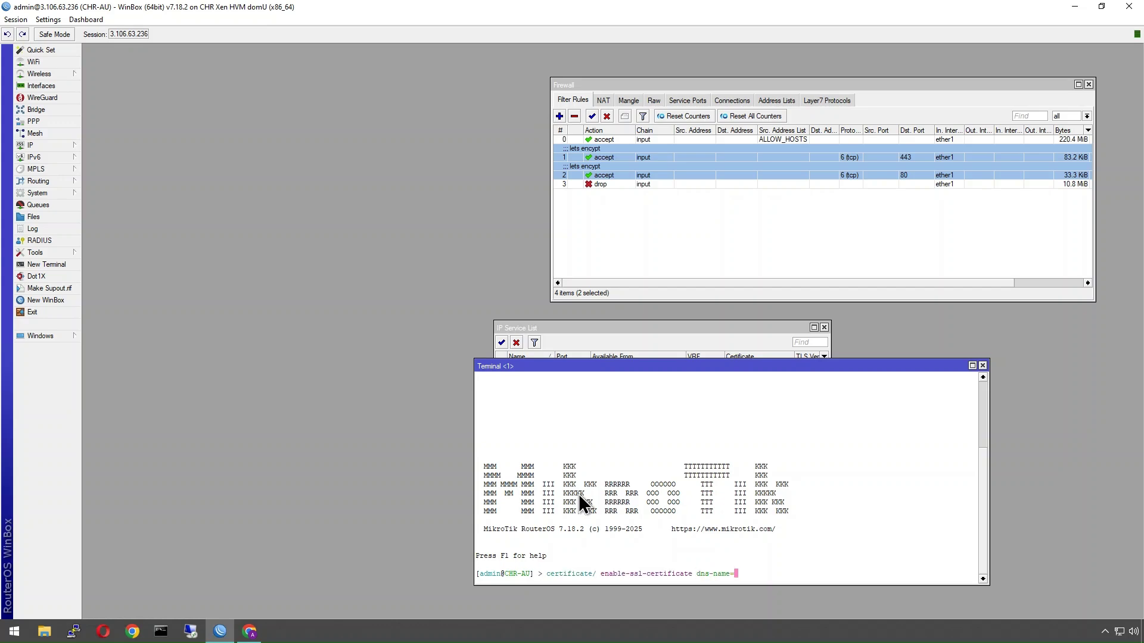
{"action": "type", "text": "chr.mikrotikmasters.com"}
{"action": "key", "text": "Return"}
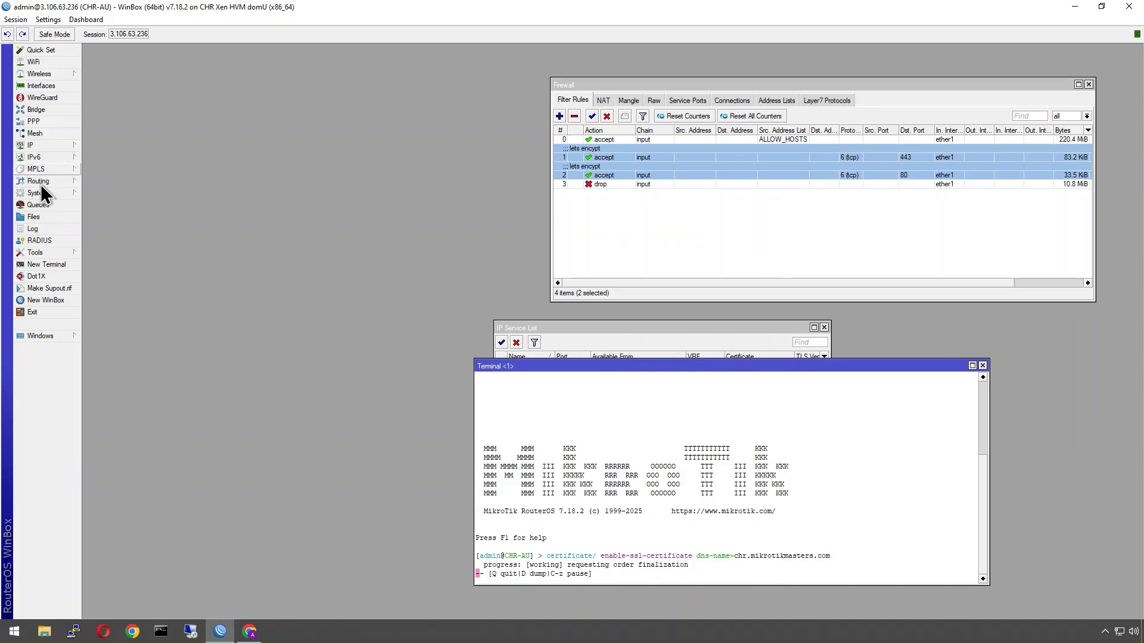
Open the router's certificates list, move it clear of the terminal, and select the Let's Encrypt certificate for chr.mikrotikmasters.com
{"action": "left_click", "coordinate": [35, 147]}
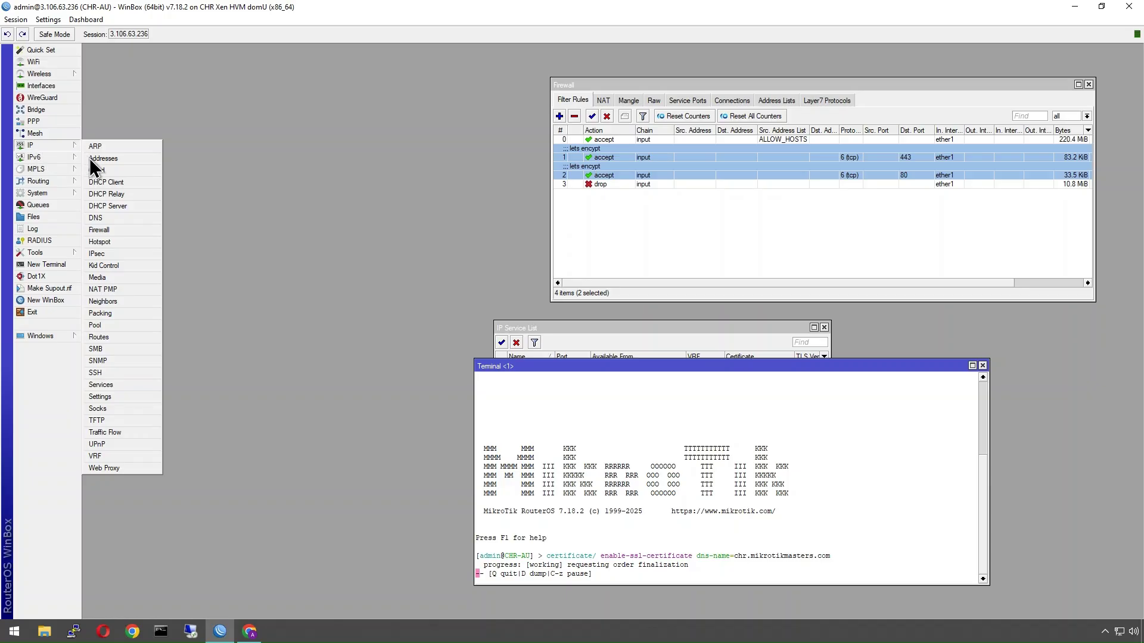
{"action": "left_click", "coordinate": [41, 156]}
{"action": "left_click", "coordinate": [36, 145]}
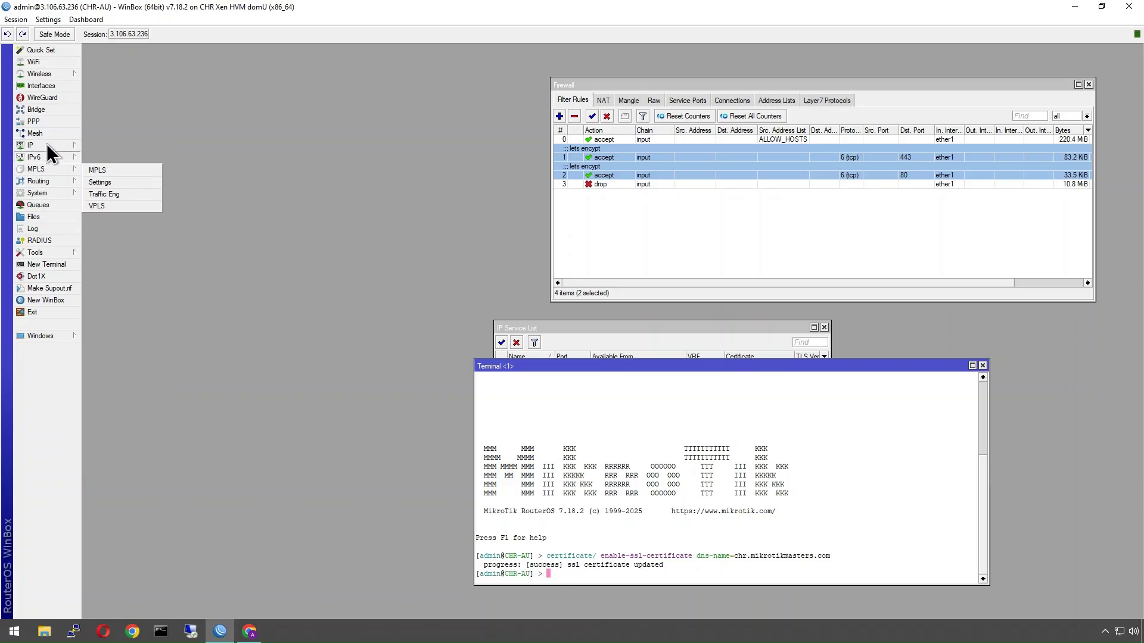
{"action": "left_click", "coordinate": [36, 145]}
{"action": "left_click", "coordinate": [49, 195]}
{"action": "left_click", "coordinate": [92, 198]}
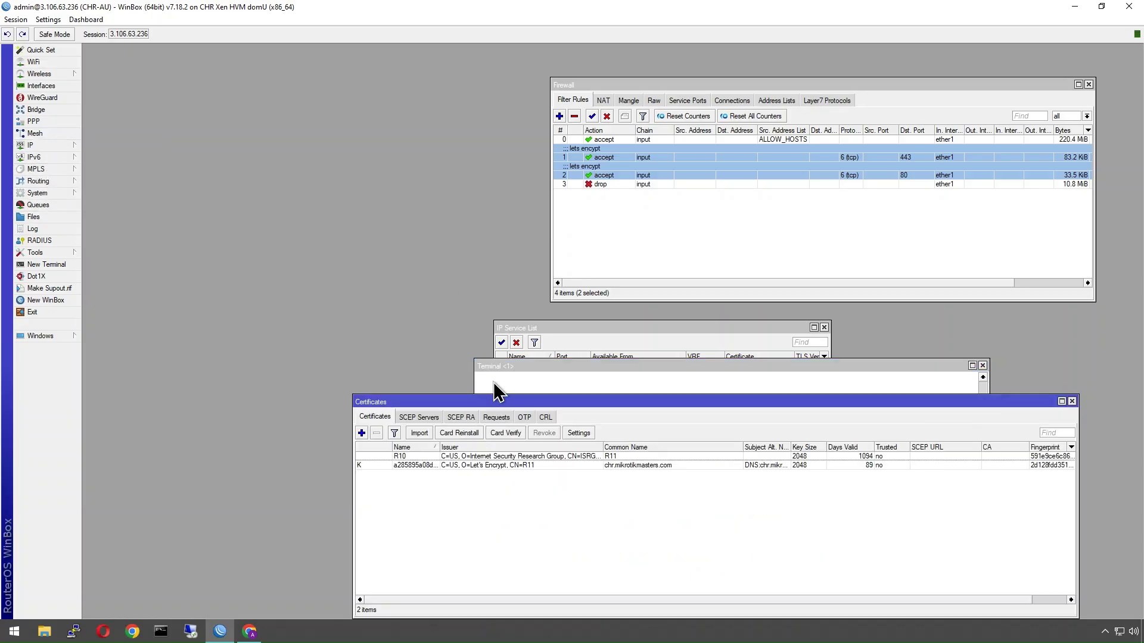
{"action": "left_click", "coordinate": [619, 462]}
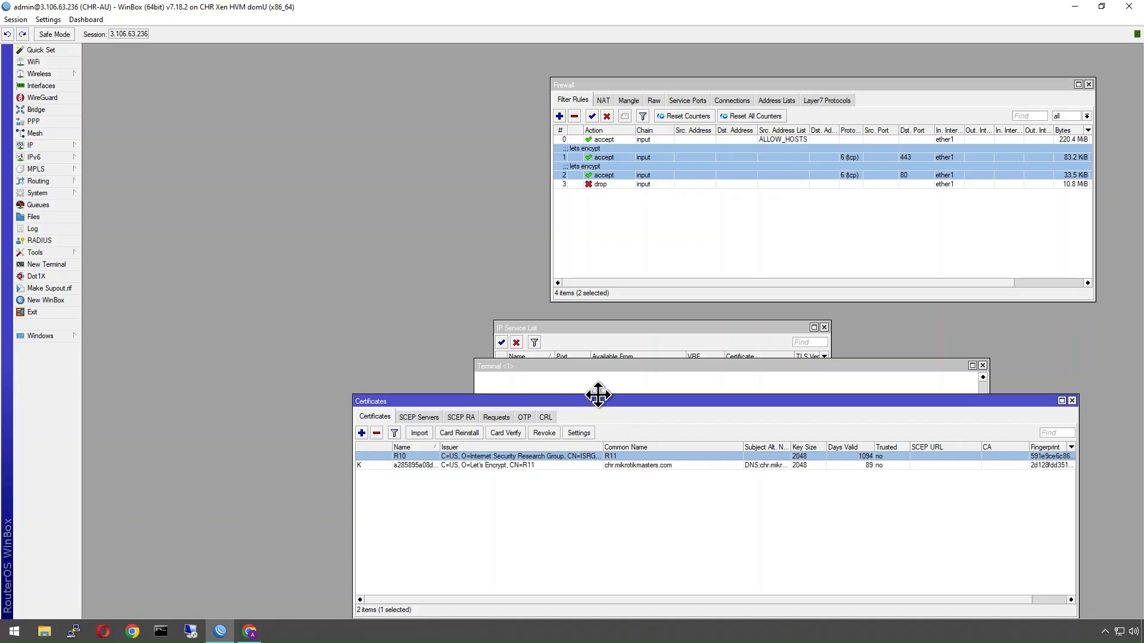
{"action": "left_click_drag", "start_coordinate": [596, 399], "coordinate": [382, 115]}
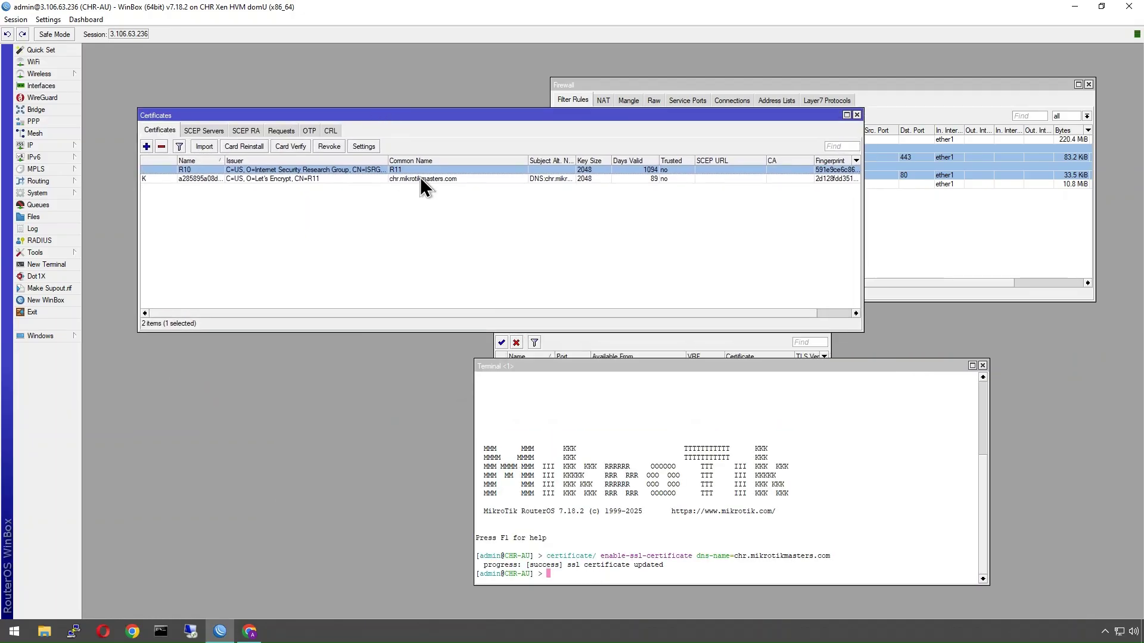
{"action": "left_click", "coordinate": [396, 179]}
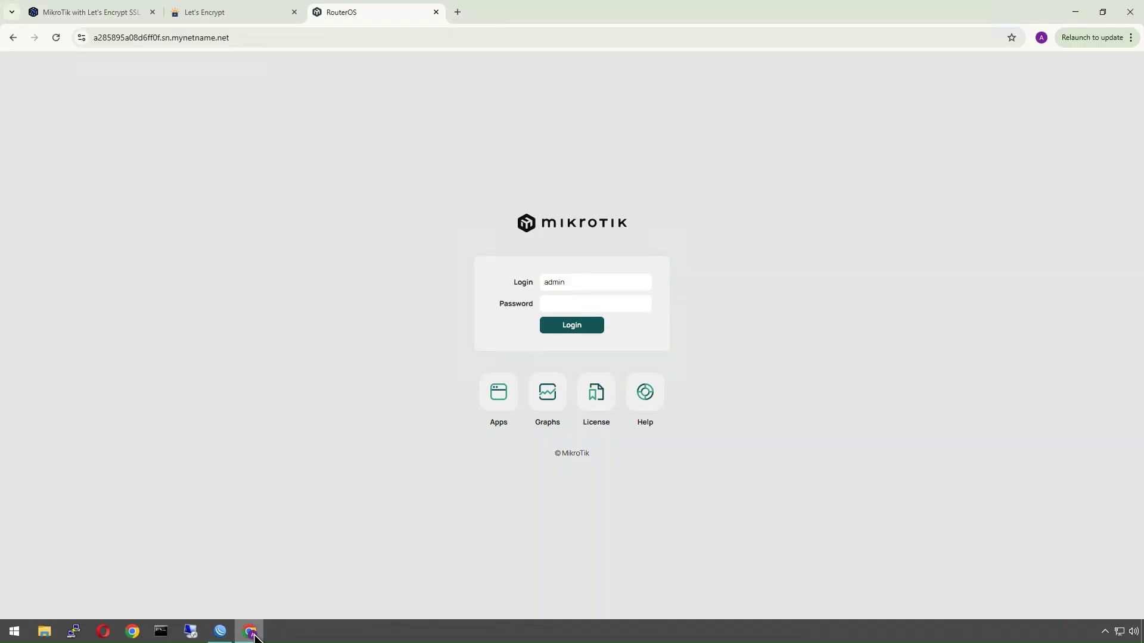
Switch to Chrome and load chr.mikrotikmasters.com in the RouterOS tab
{"action": "left_click", "coordinate": [249, 631]}
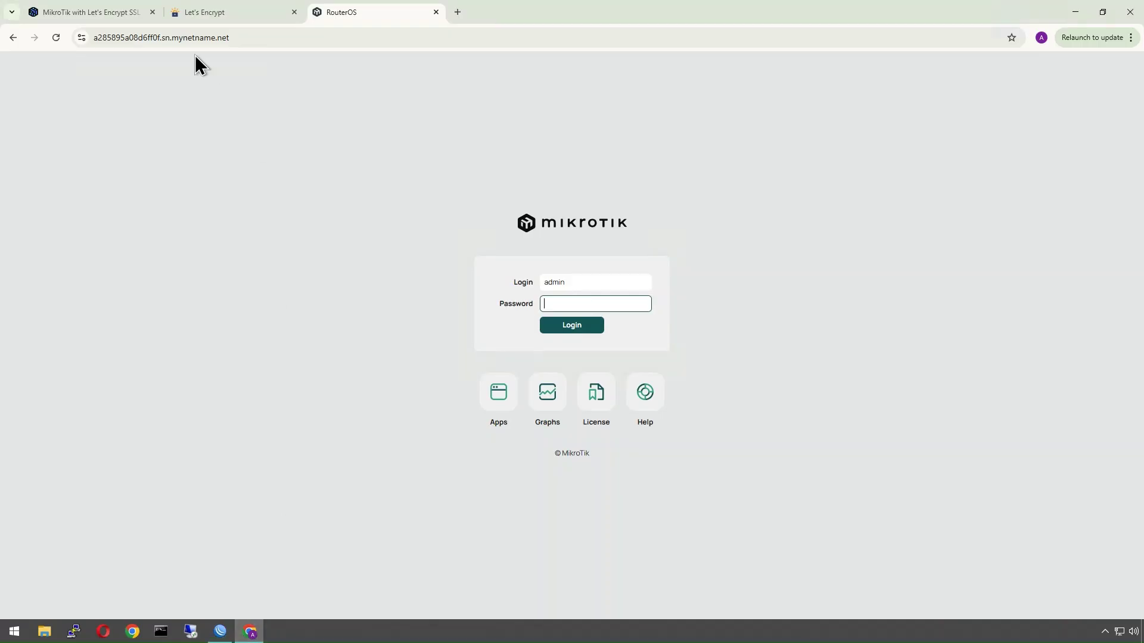
{"action": "left_click", "coordinate": [223, 37]}
{"action": "type", "text": "chr"}
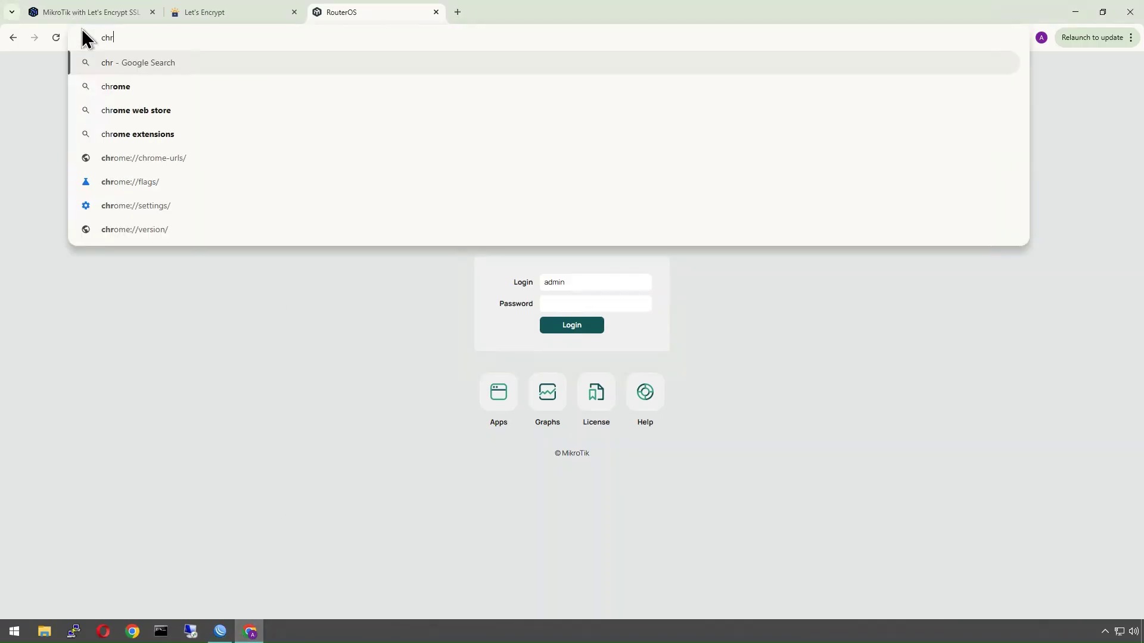
{"action": "type", "text": ".mikroti"}
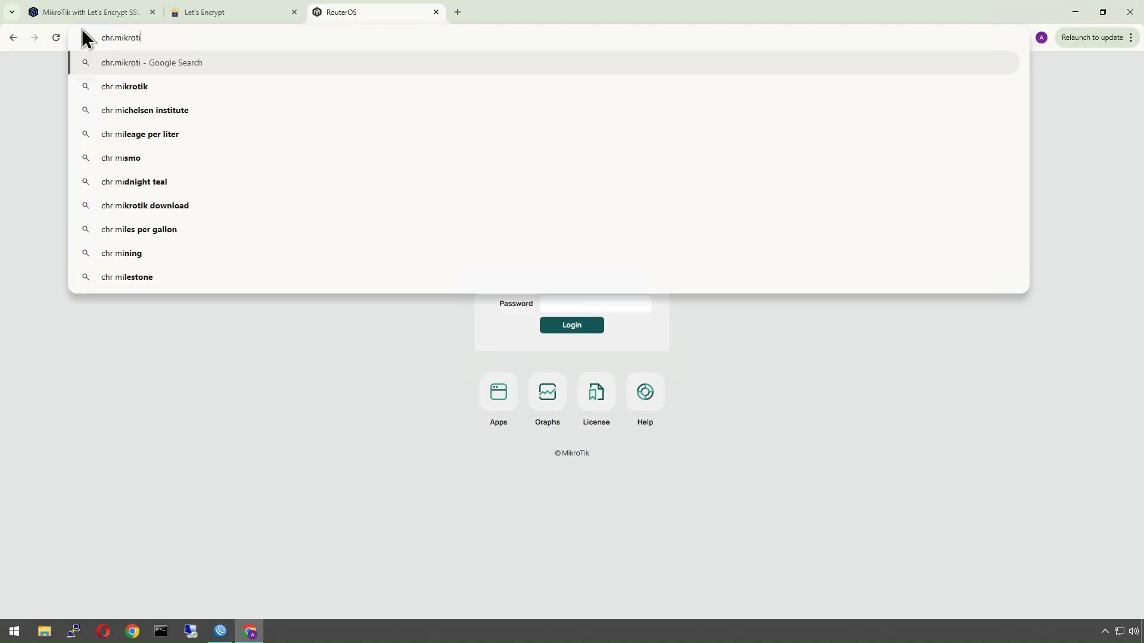
{"action": "type", "text": "kmasters.ocm"}
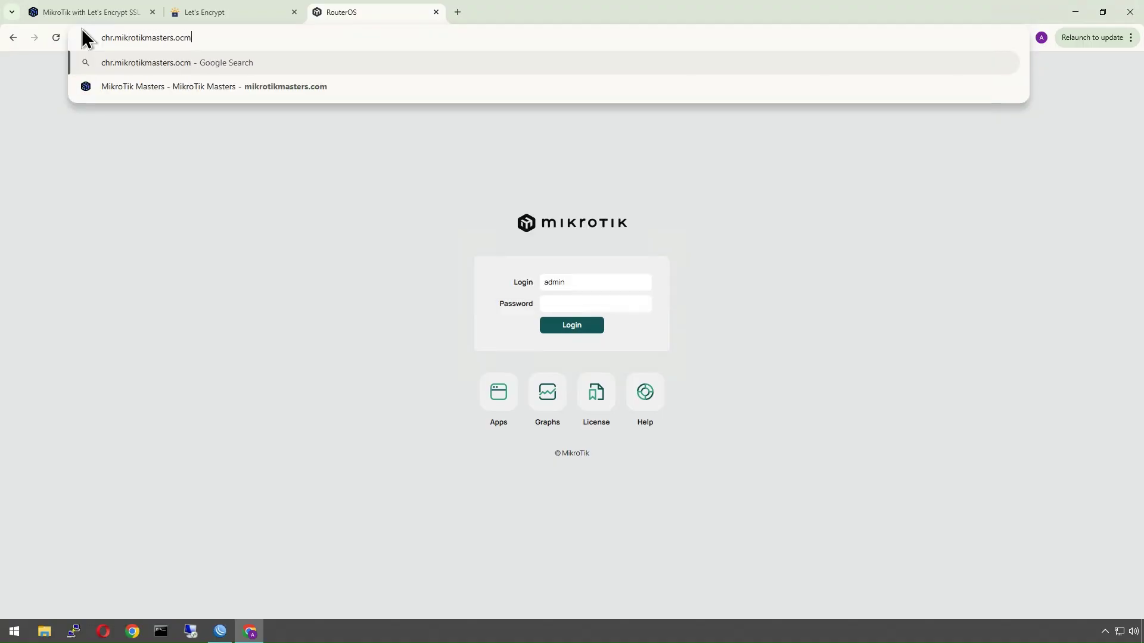
{"action": "key", "text": "BackSpace"}
{"action": "key", "text": "BackSpace"}
{"action": "key", "text": "BackSpace"}
{"action": "type", "text": "con"}
{"action": "key", "text": "BackSpace"}
{"action": "type", "text": "m"}
{"action": "key", "text": "Return"}
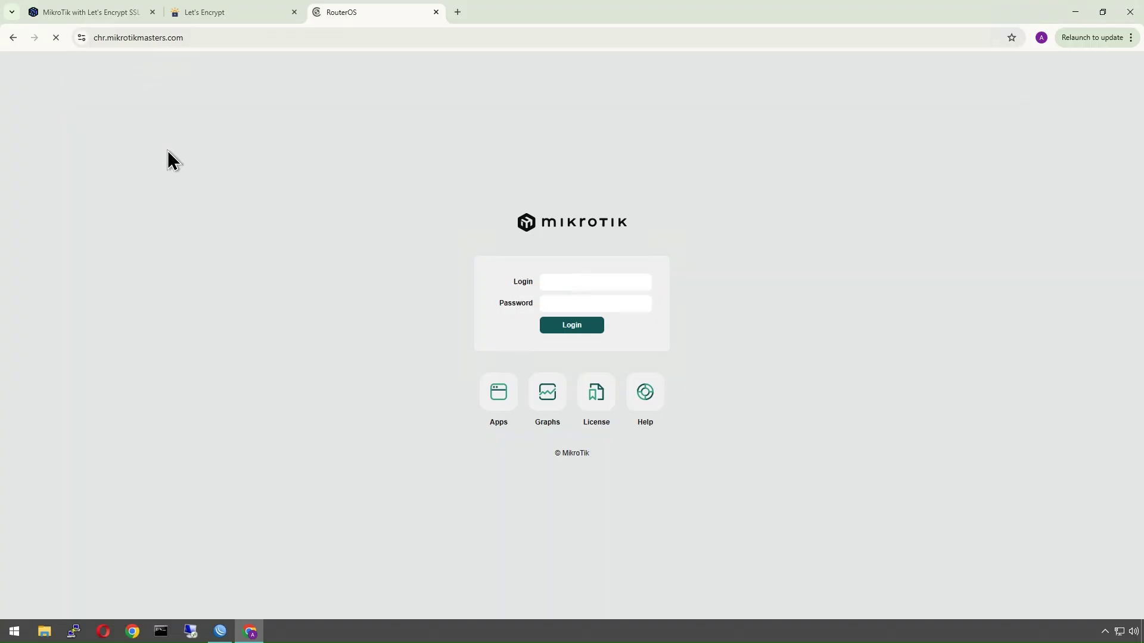
Check the connection security details of chr.mikrotikmasters.com, and return to WinBox
{"action": "left_click", "coordinate": [82, 38]}
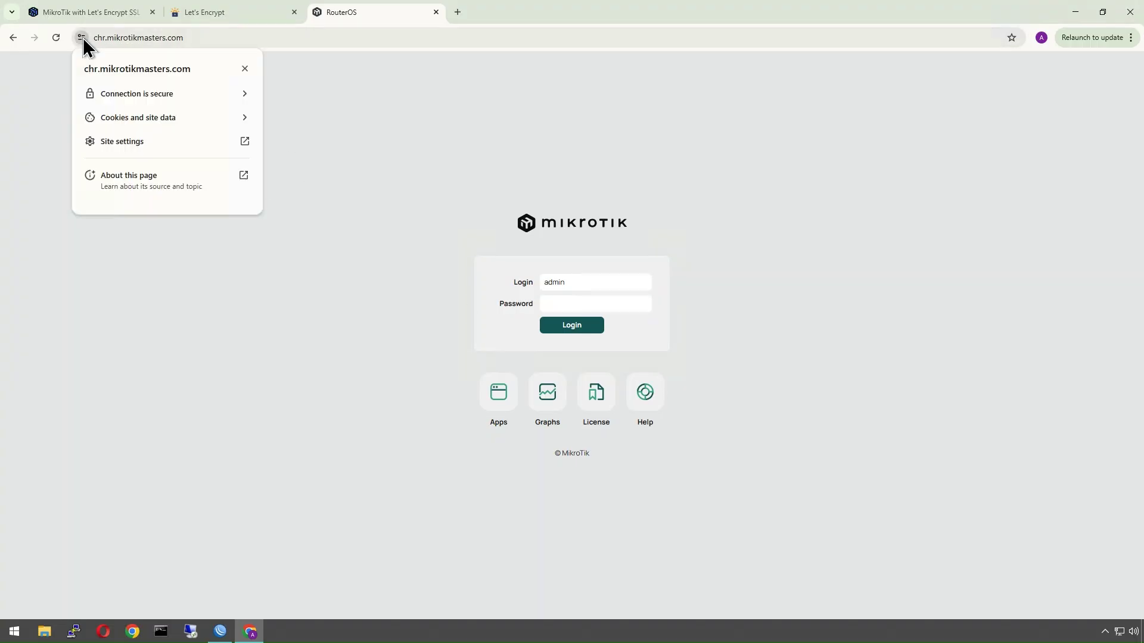
{"action": "left_click", "coordinate": [123, 101]}
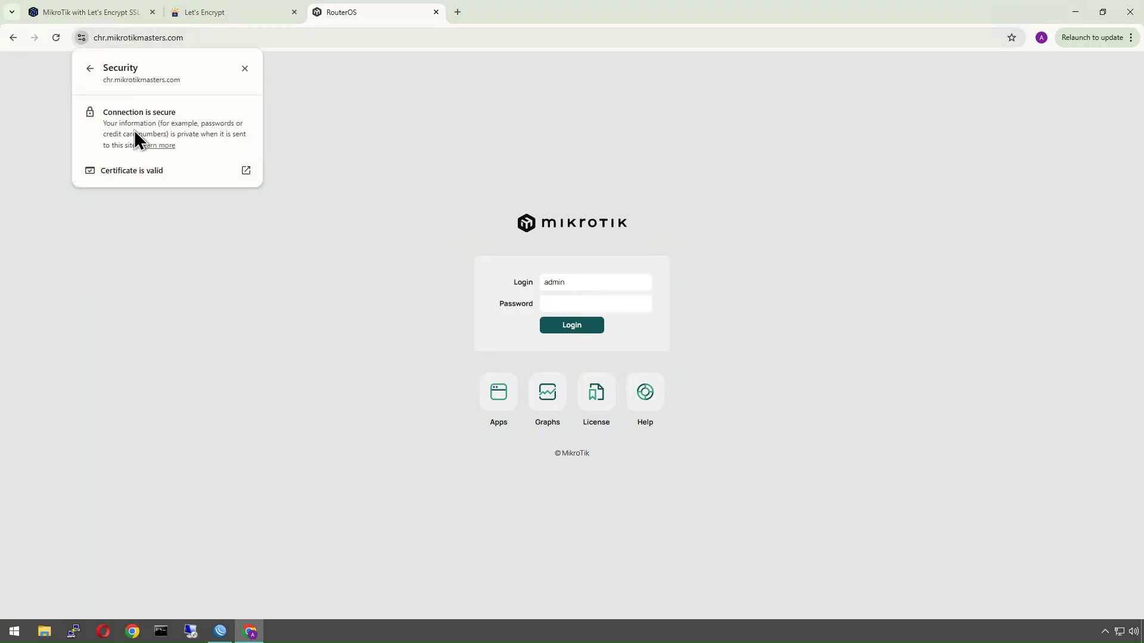
{"action": "left_click", "coordinate": [356, 91]}
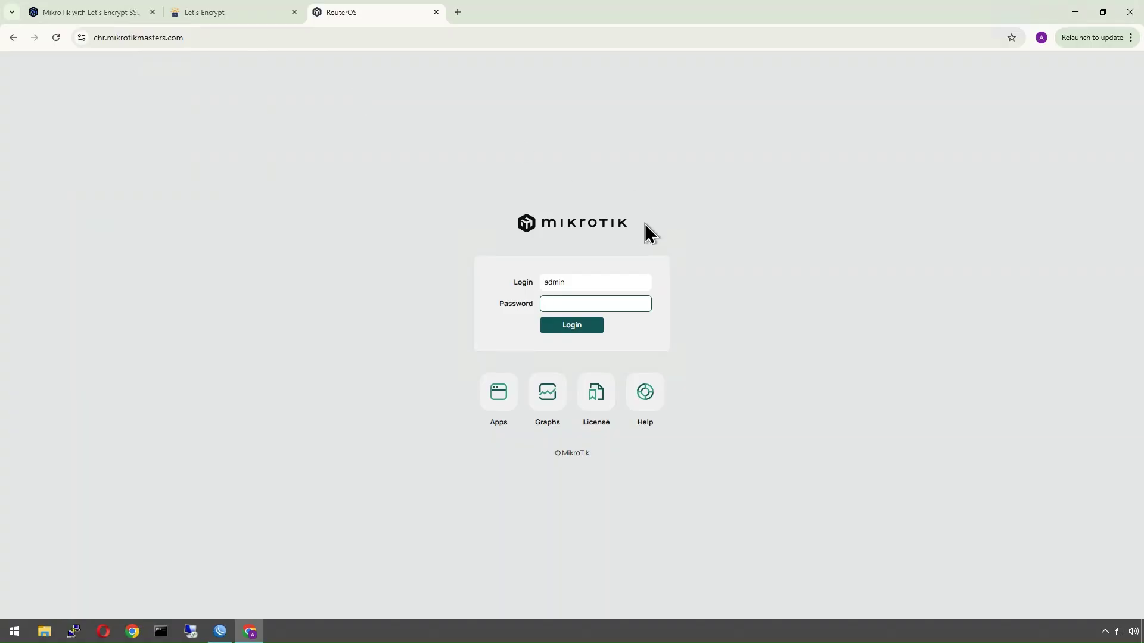
{"action": "left_click", "coordinate": [1074, 13]}
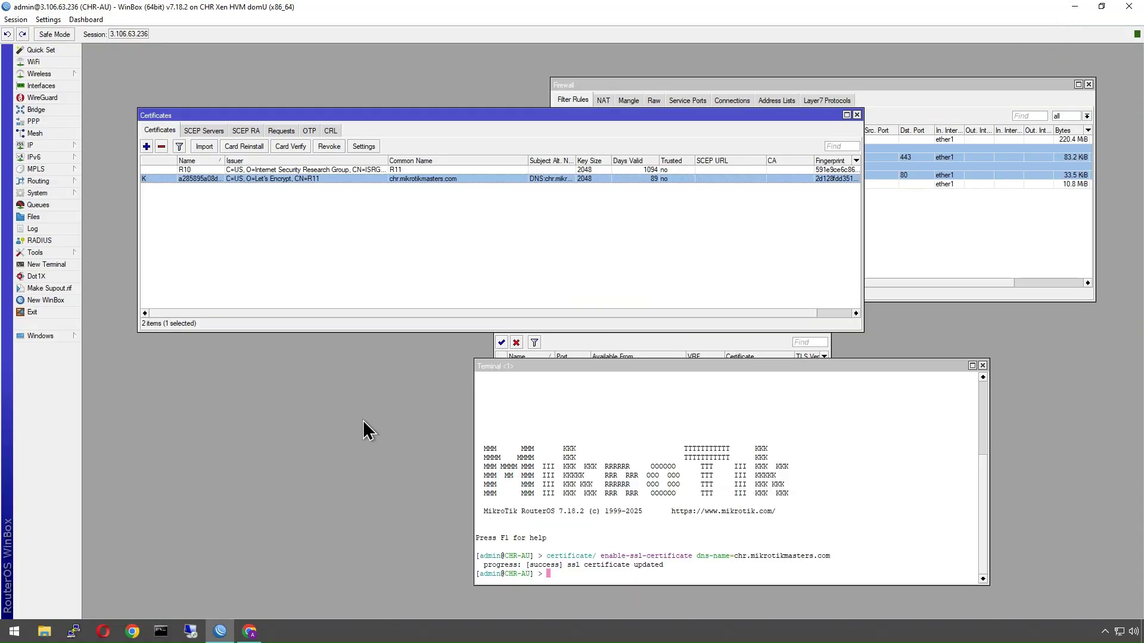
Widen the certificates' Name column and examine which certificate is assigned to the www-ssl service
{"action": "left_click_drag", "start_coordinate": [224, 161], "coordinate": [327, 164]}
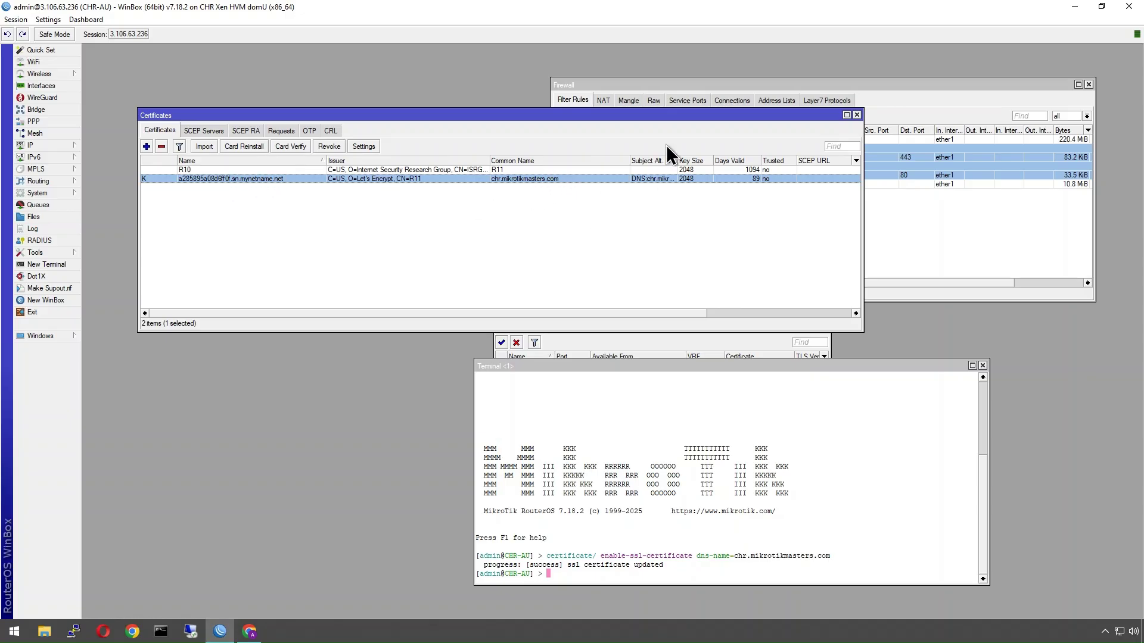
{"action": "left_click_drag", "start_coordinate": [630, 365], "coordinate": [304, 343]}
{"action": "left_click", "coordinate": [733, 424]}
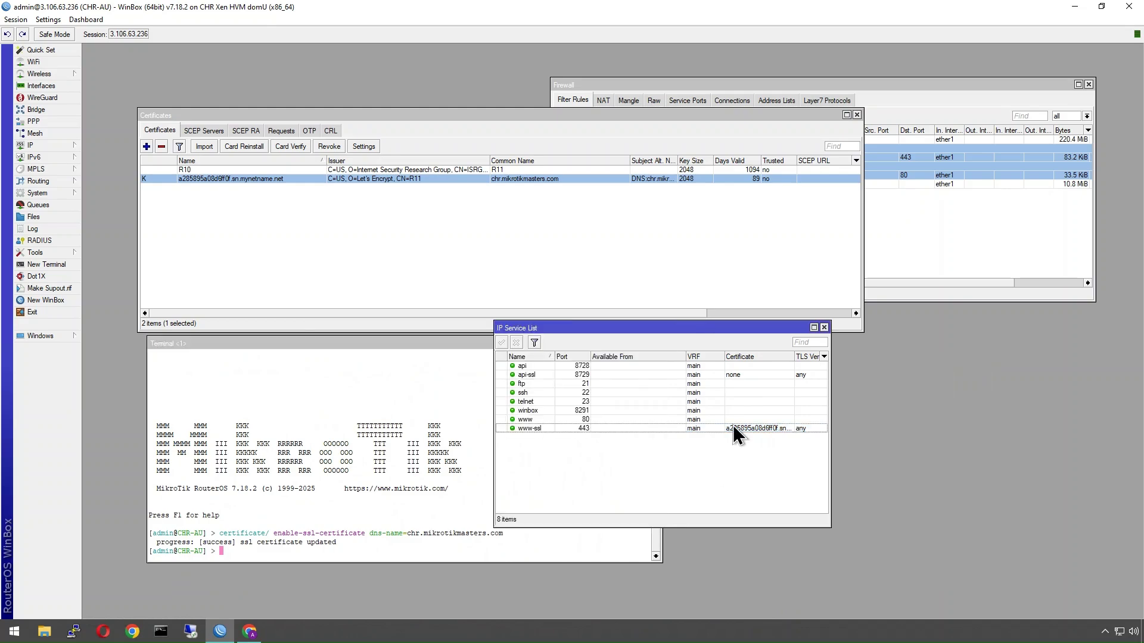
{"action": "double_click", "coordinate": [735, 427]}
{"action": "left_click", "coordinate": [643, 360]}
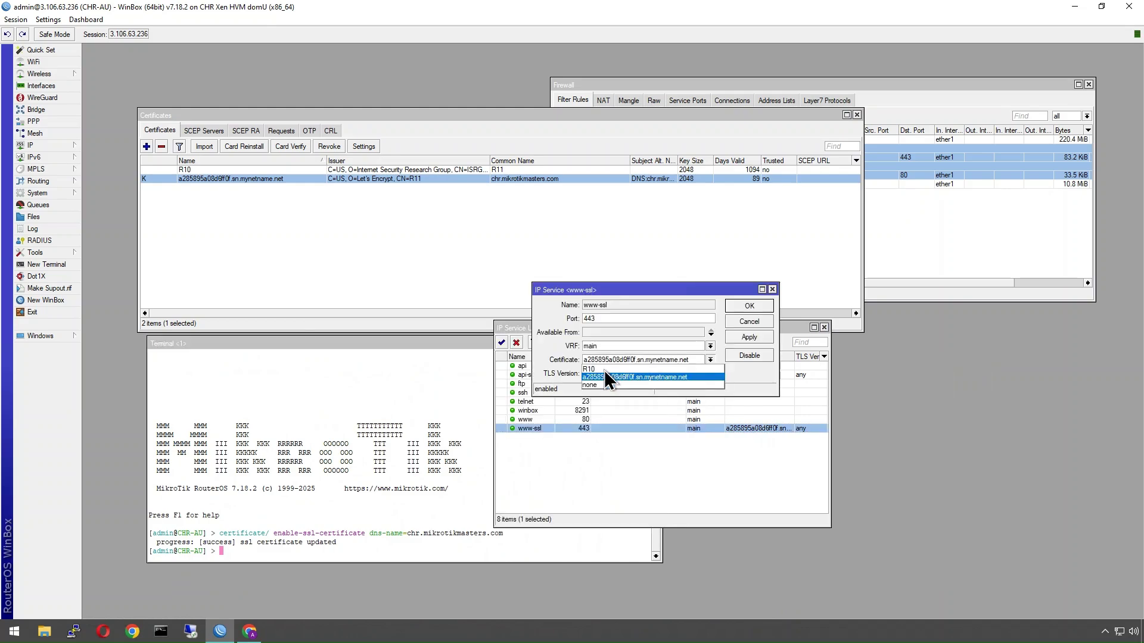
{"action": "left_click", "coordinate": [663, 377]}
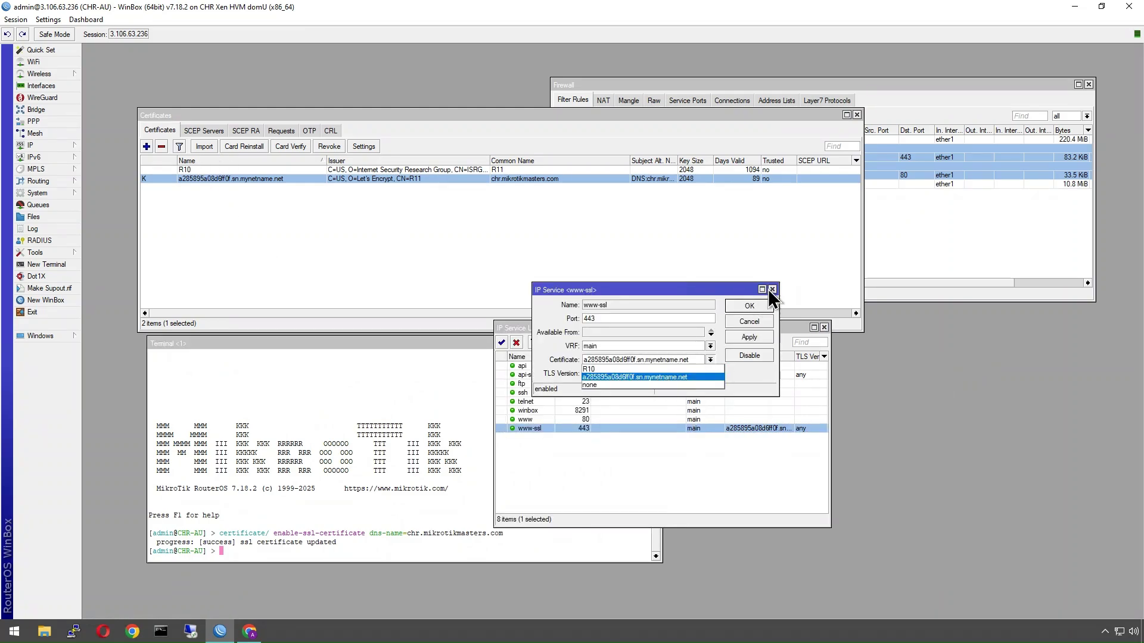
Disable the two lets encypt filter rules for ports 443 and 80 in the firewall
{"action": "left_click", "coordinate": [899, 228]}
{"action": "left_click", "coordinate": [664, 156]}
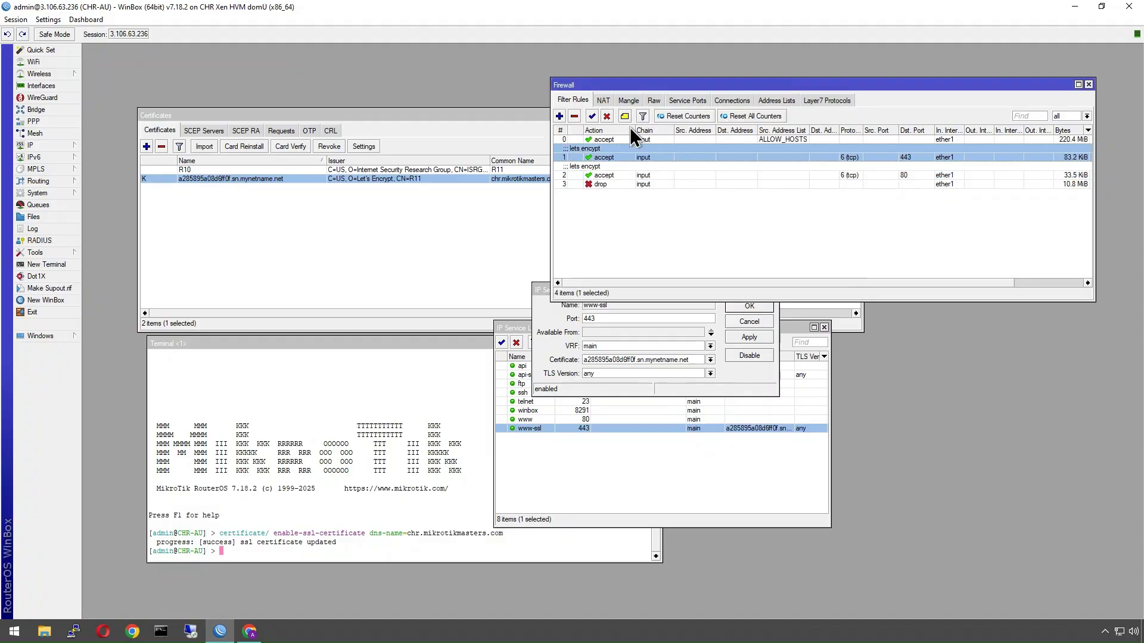
{"action": "double_click", "coordinate": [621, 174]}
{"action": "left_click", "coordinate": [603, 156]}
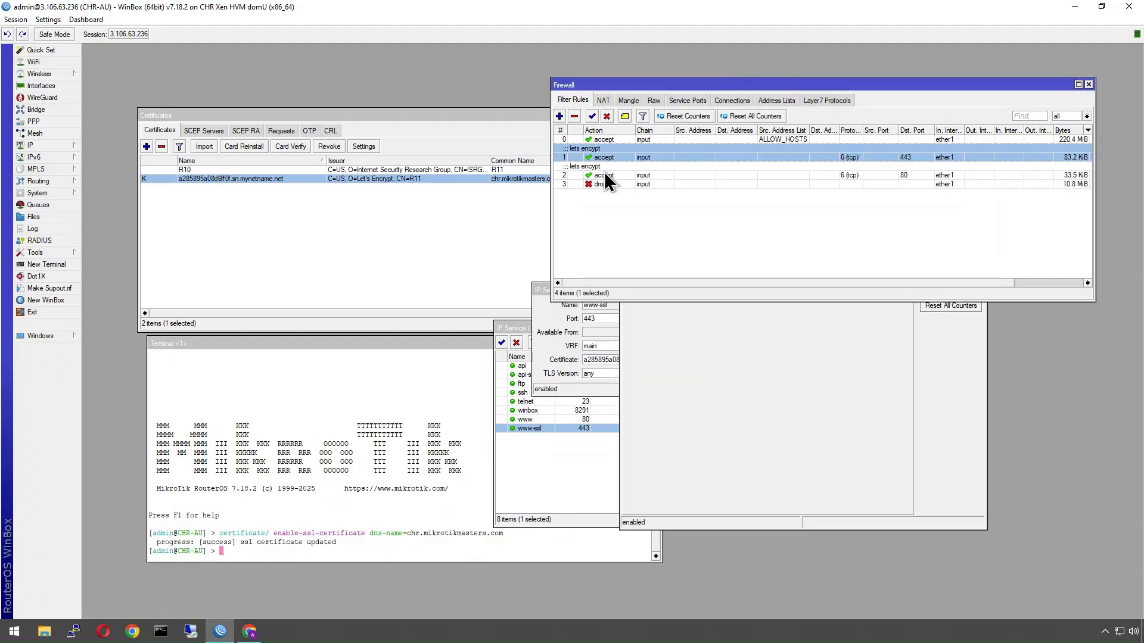
{"action": "left_click", "coordinate": [607, 179], "text": "ctrl"}
{"action": "left_click", "coordinate": [606, 116]}
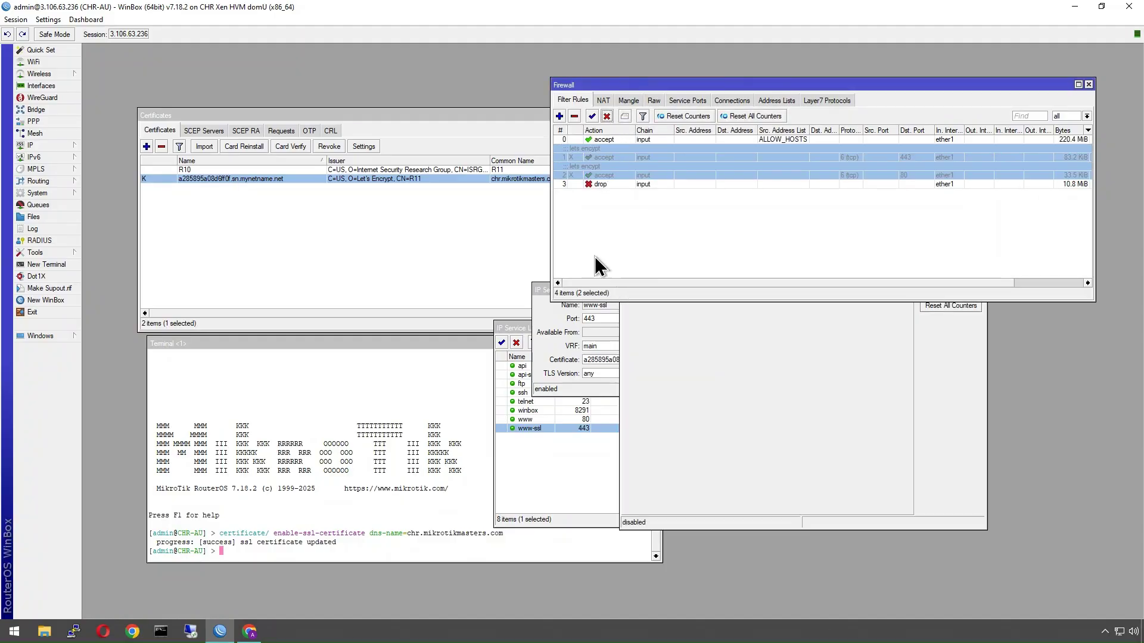
Open script_lets_encrypt and examine the dns-name in its certificate command, leaving the script unedited and closing the script list
{"action": "left_click", "coordinate": [578, 392]}
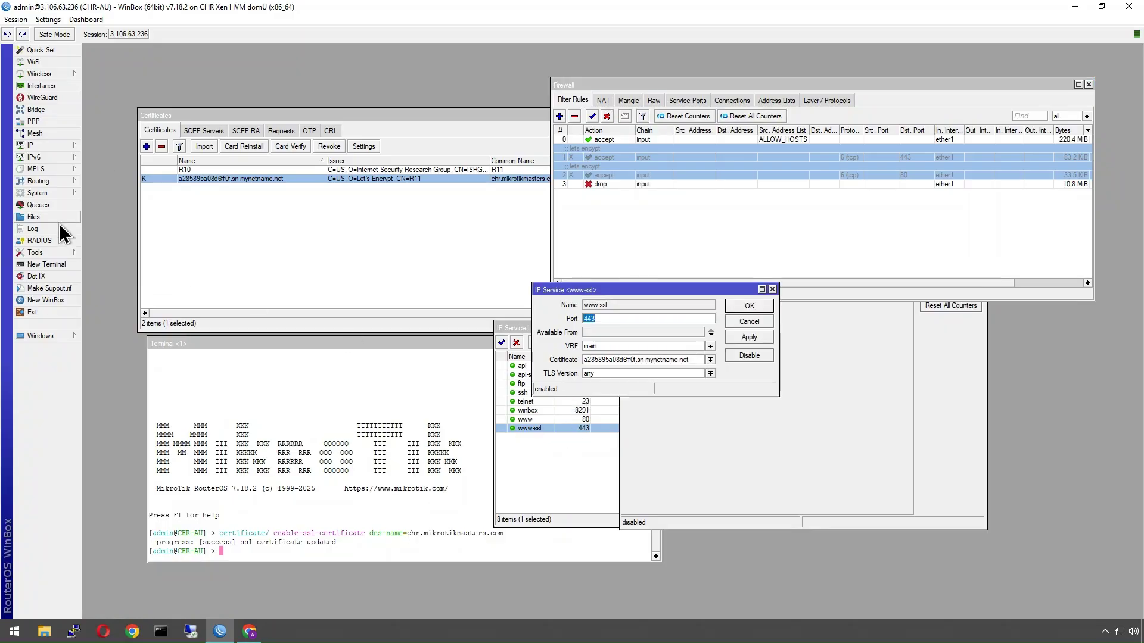
{"action": "left_click", "coordinate": [40, 193]}
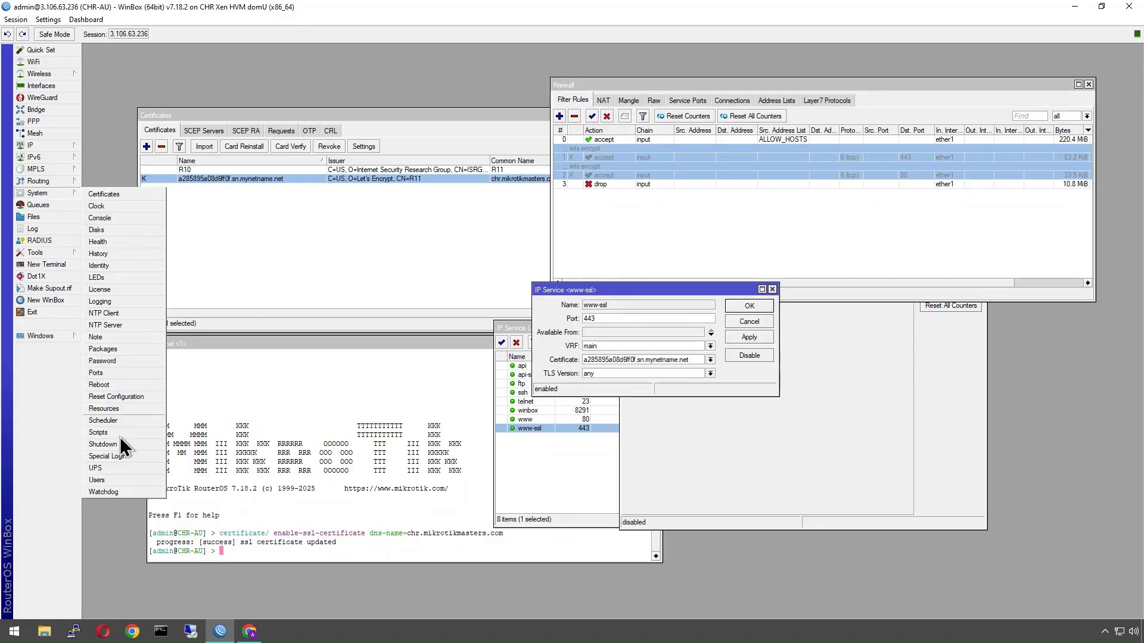
{"action": "left_click", "coordinate": [103, 433]}
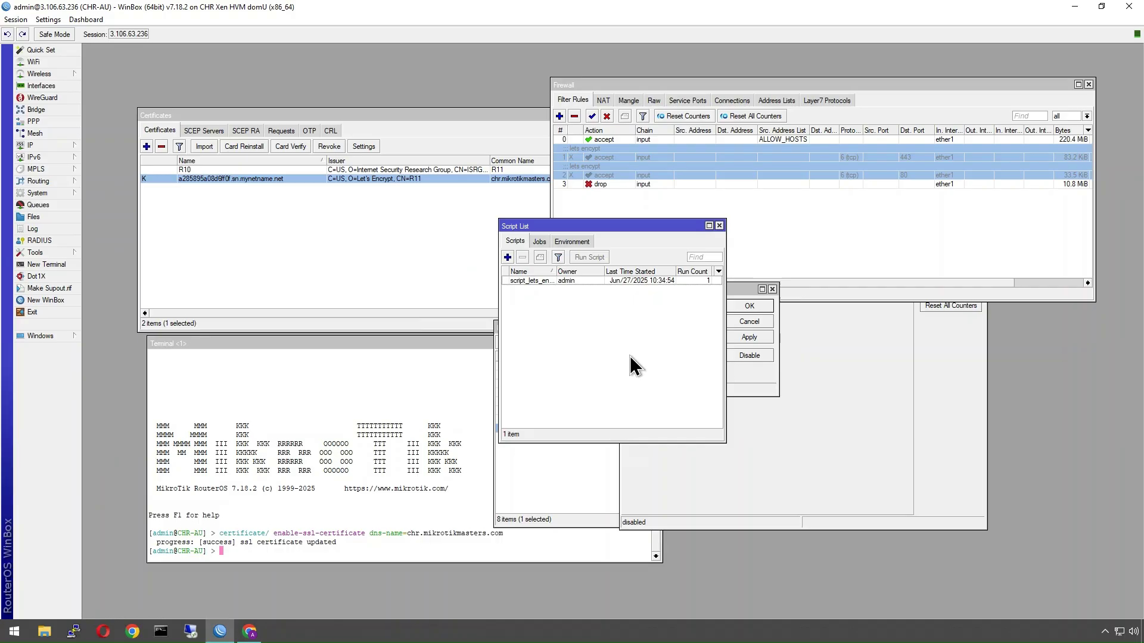
{"action": "double_click", "coordinate": [549, 280]}
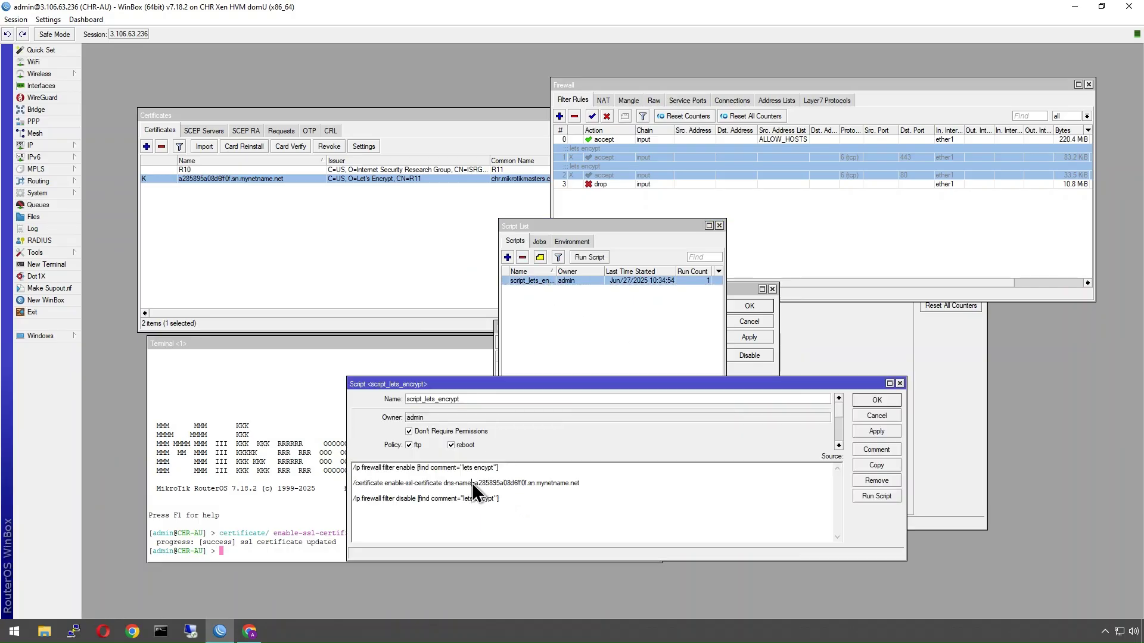
{"action": "left_click_drag", "start_coordinate": [472, 482], "coordinate": [541, 482]}
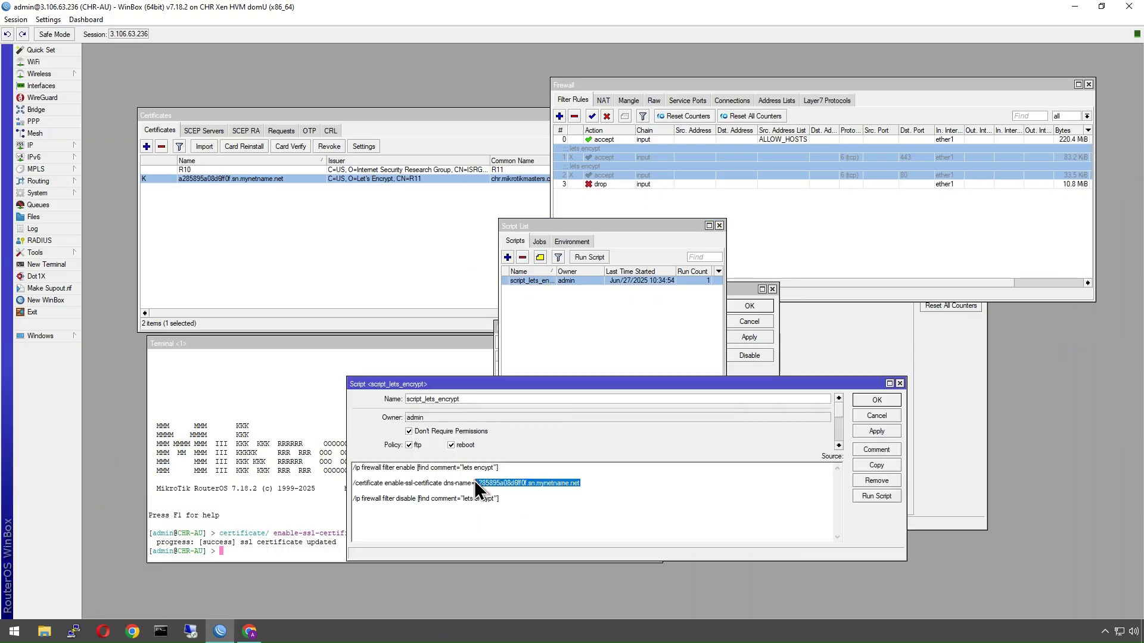
{"action": "left_click", "coordinate": [524, 507]}
{"action": "left_click", "coordinate": [900, 383]}
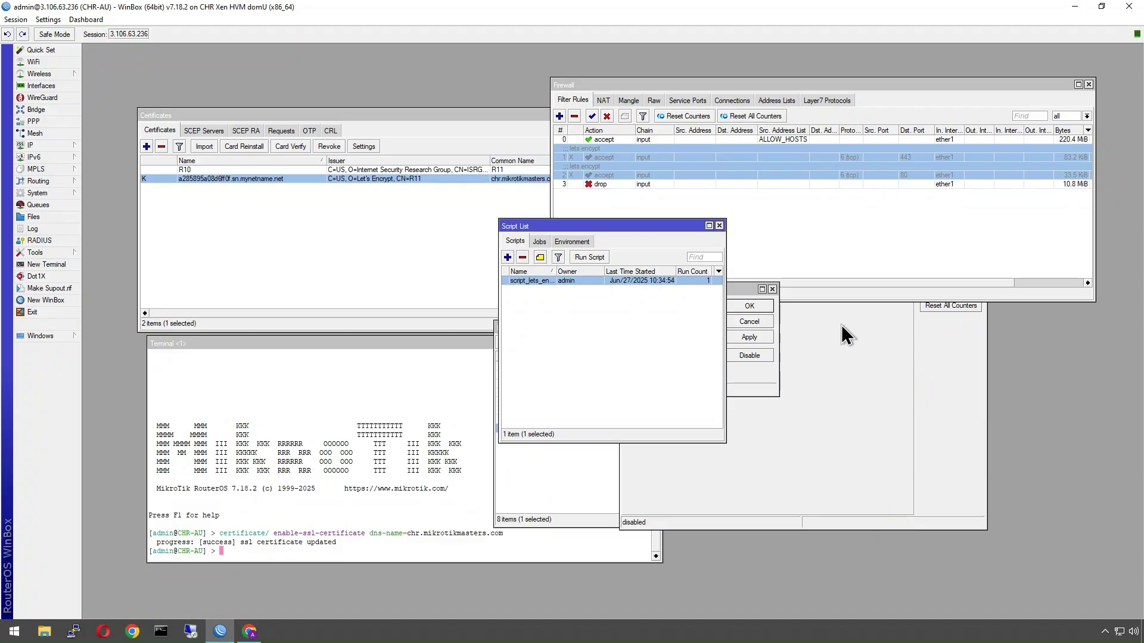
{"action": "left_click", "coordinate": [719, 226]}
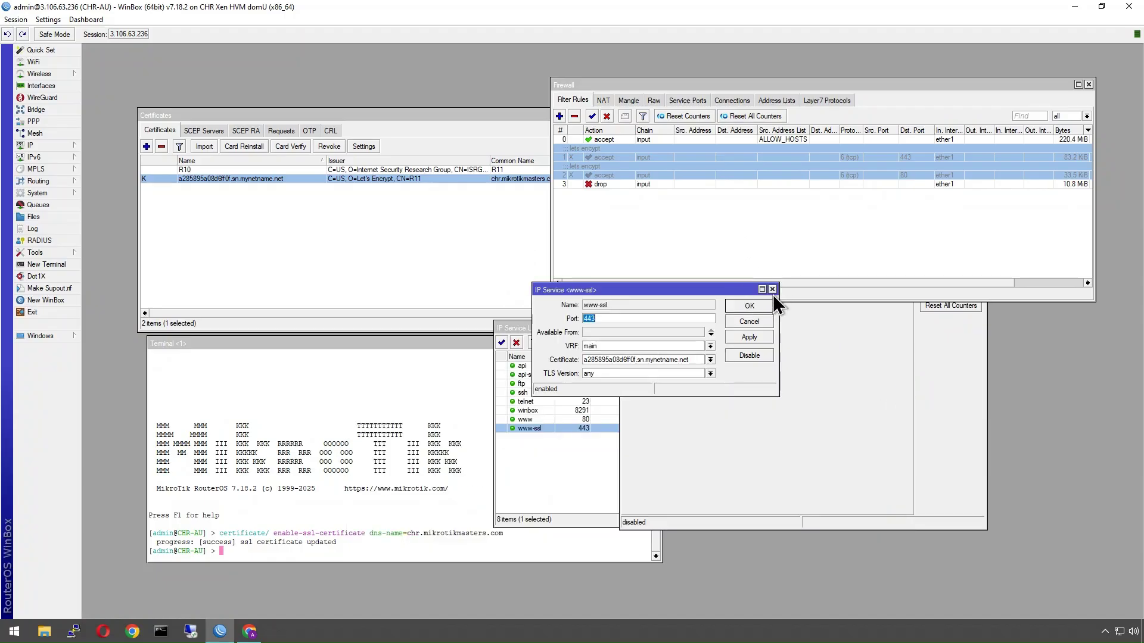
Close the www-ssl service, port 443 firewall rule, IP Service List and Terminal windows, and move the Firewall window directly below Certificates
{"action": "left_click", "coordinate": [772, 289]}
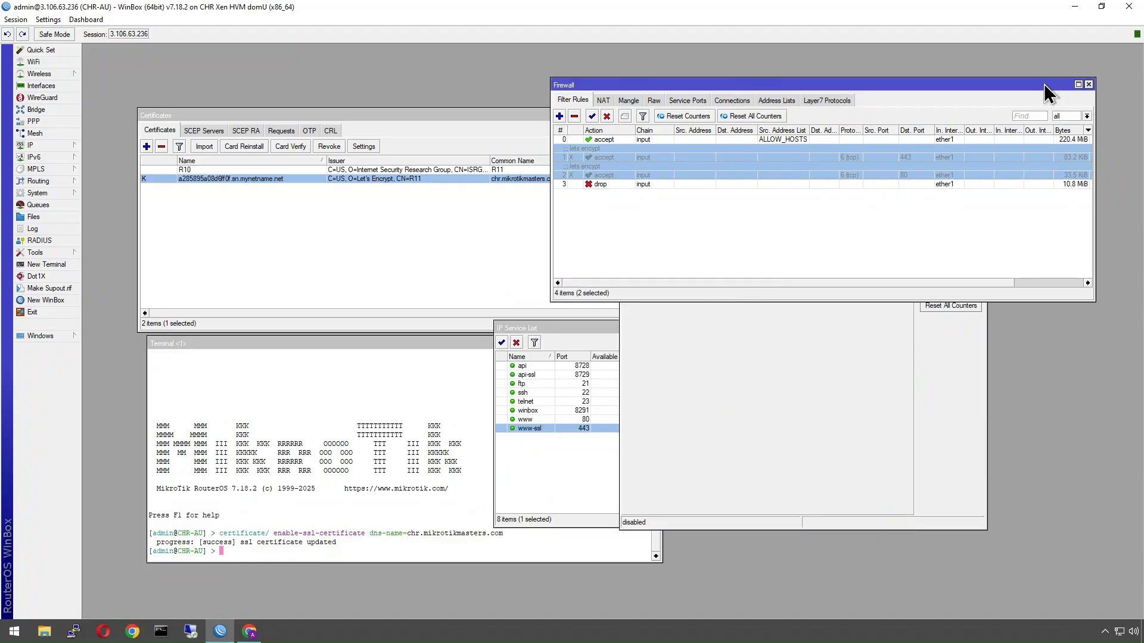
{"action": "left_click_drag", "start_coordinate": [1044, 86], "coordinate": [1014, 402]}
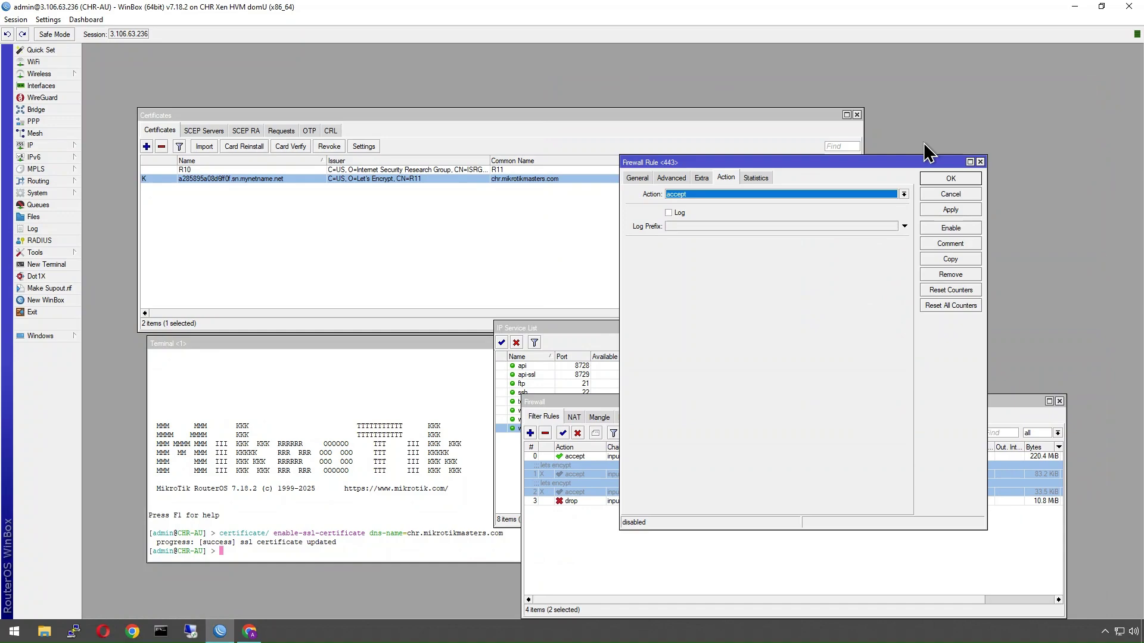
{"action": "left_click", "coordinate": [980, 162]}
{"action": "left_click", "coordinate": [707, 330]}
{"action": "left_click", "coordinate": [814, 327]}
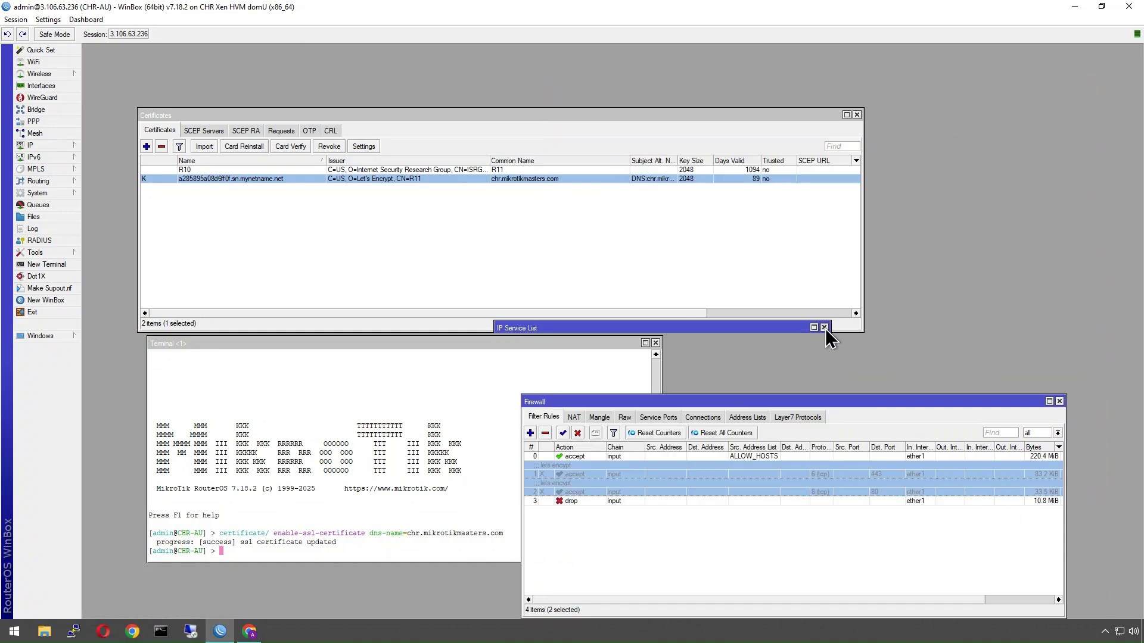
{"action": "left_click", "coordinate": [825, 328]}
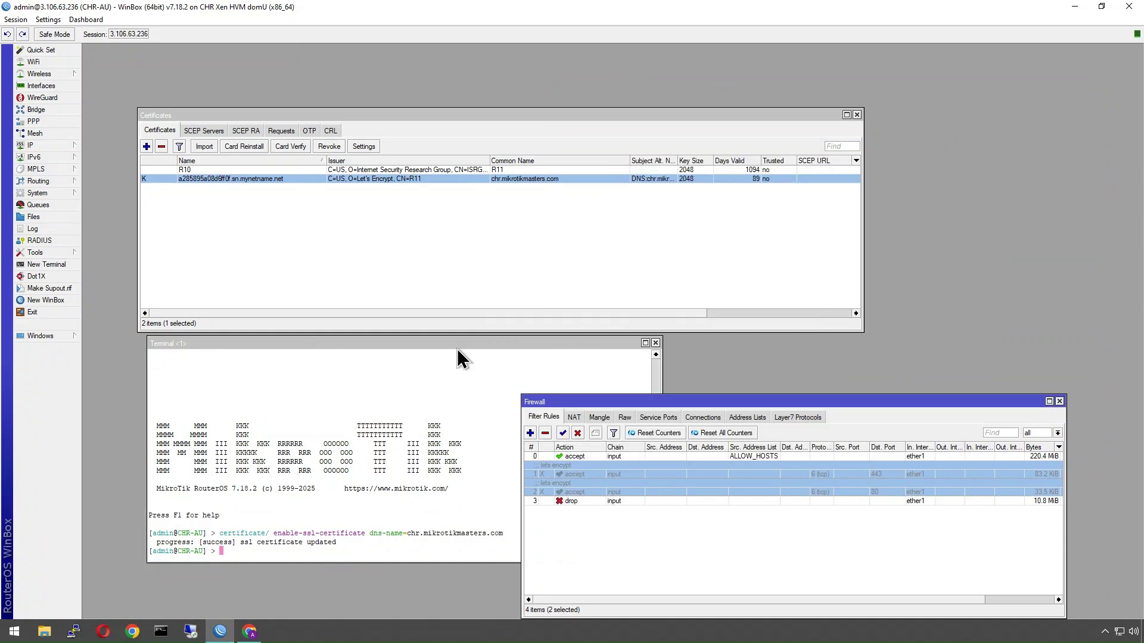
{"action": "left_click", "coordinate": [655, 343]}
{"action": "left_click_drag", "start_coordinate": [607, 401], "coordinate": [224, 349]}
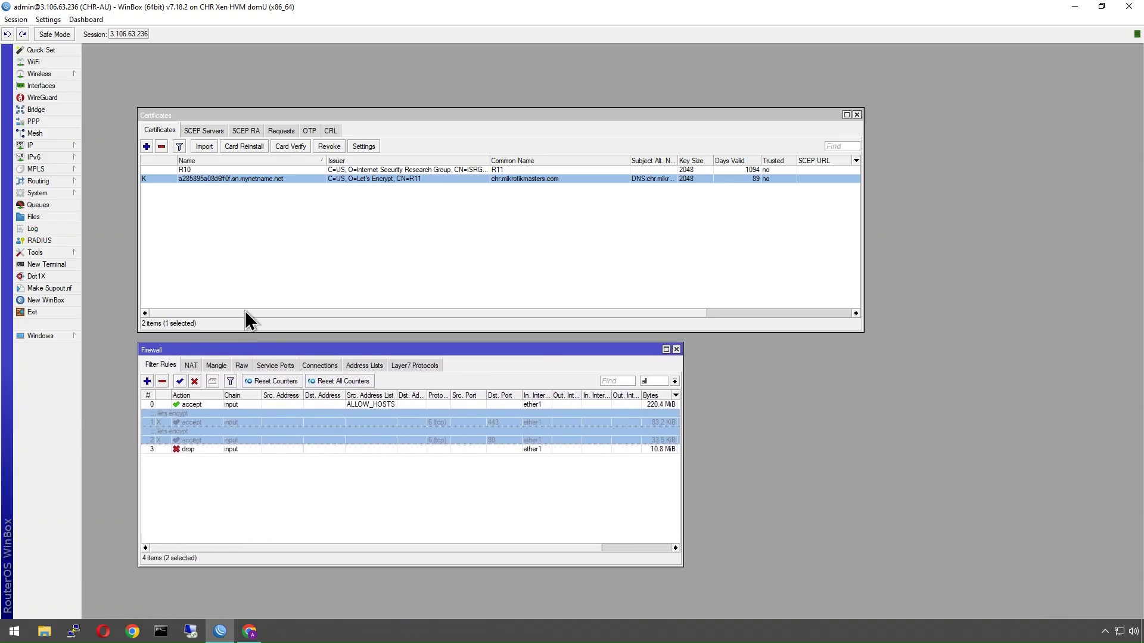